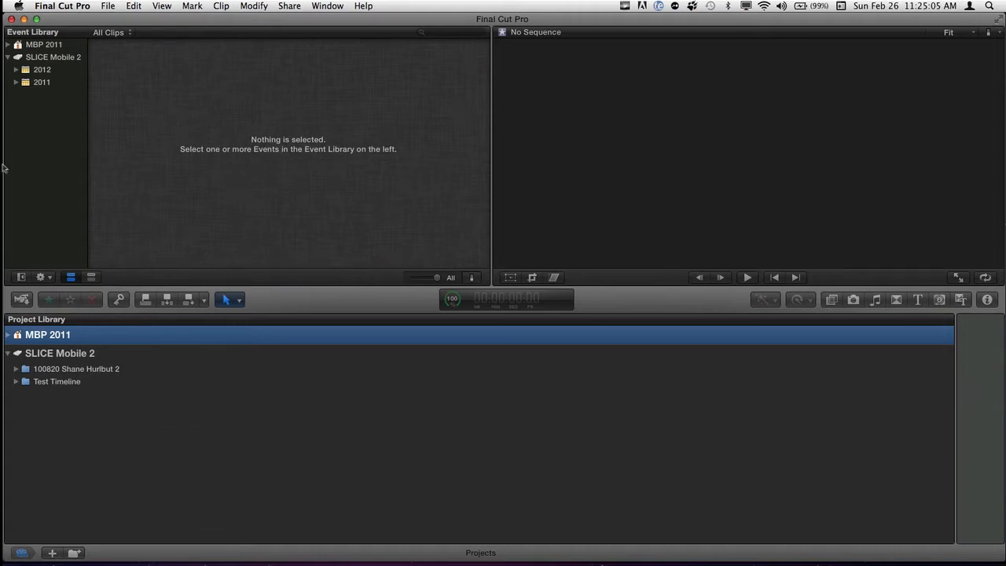
Create a new event named Multicam Test under 2012 on SLICE Mobile 2 and widen the Event Library to show its full name.
left_click(44, 74)
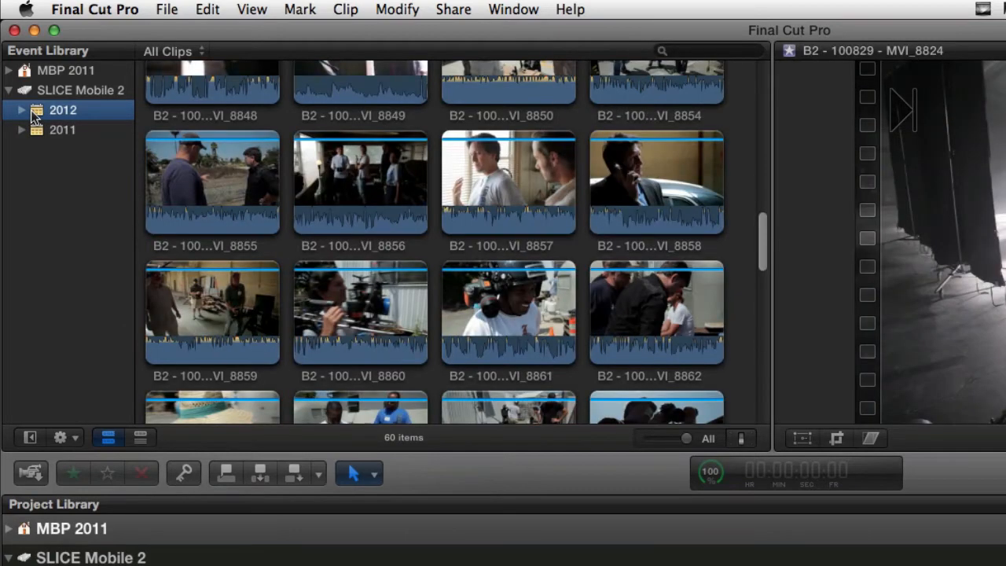
left_click(484, 239)
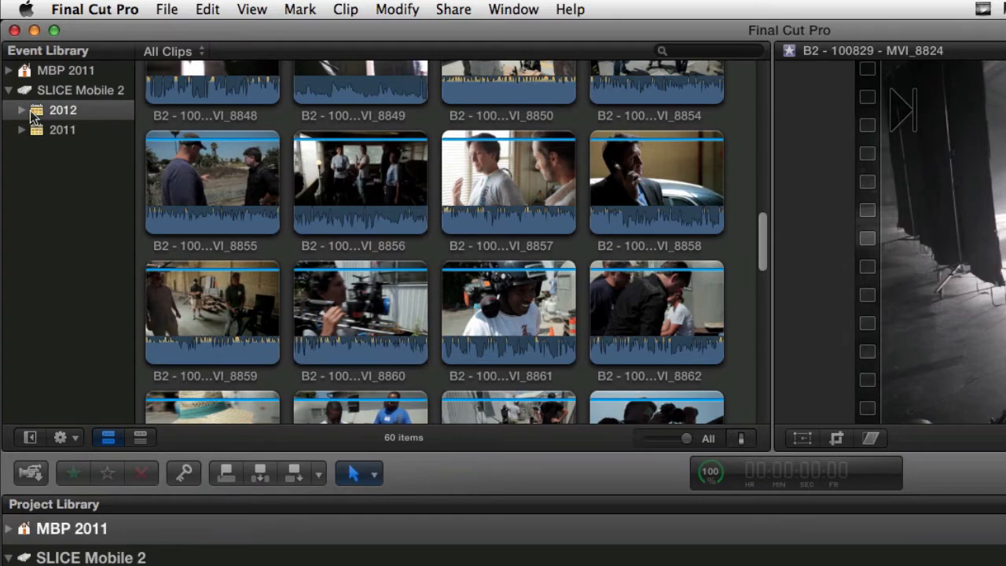
left_click(33, 116)
left_click(167, 10)
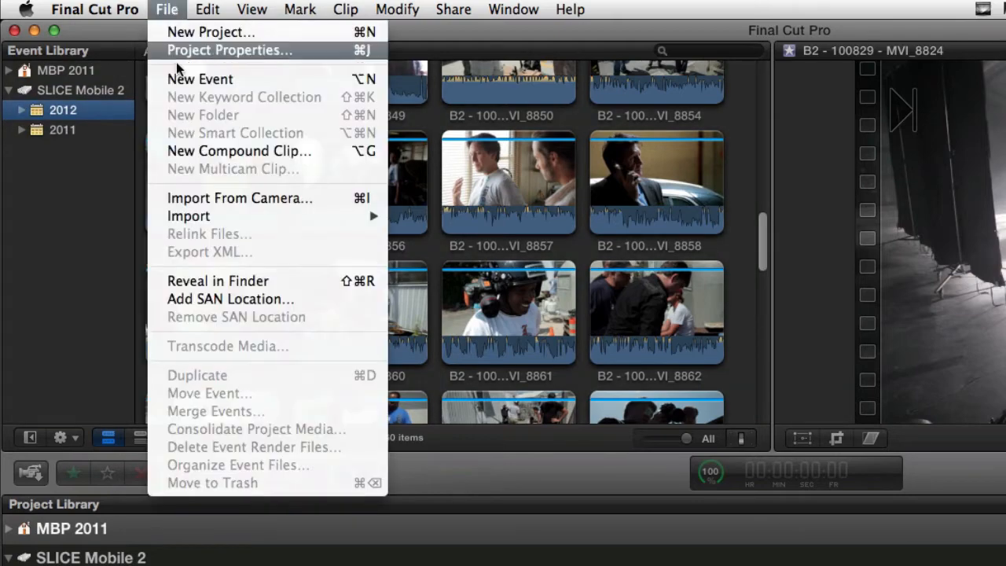
left_click(180, 74)
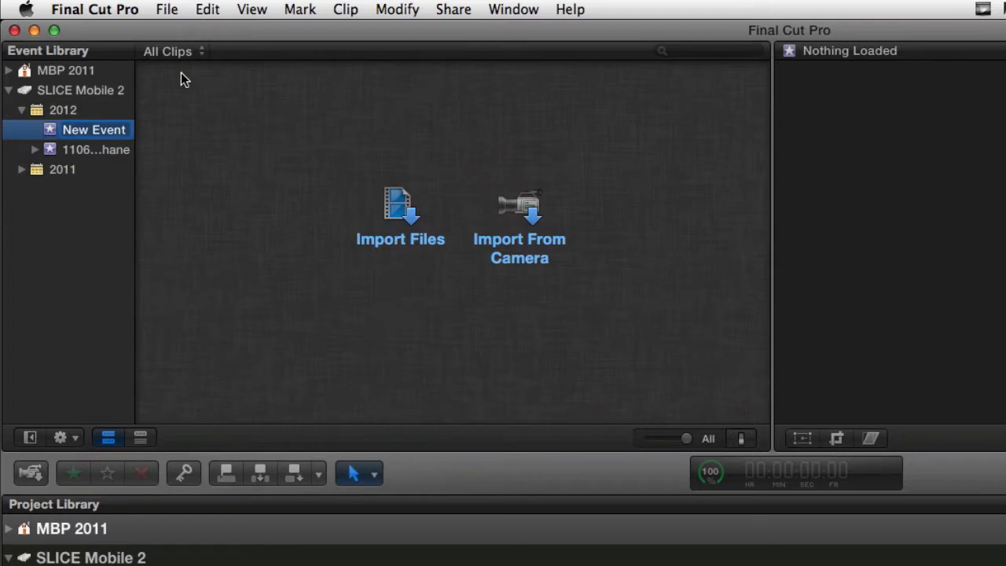
type("Multica")
type("m")
key("BackSpace")
type("m")
type(" Test")
key("Return")
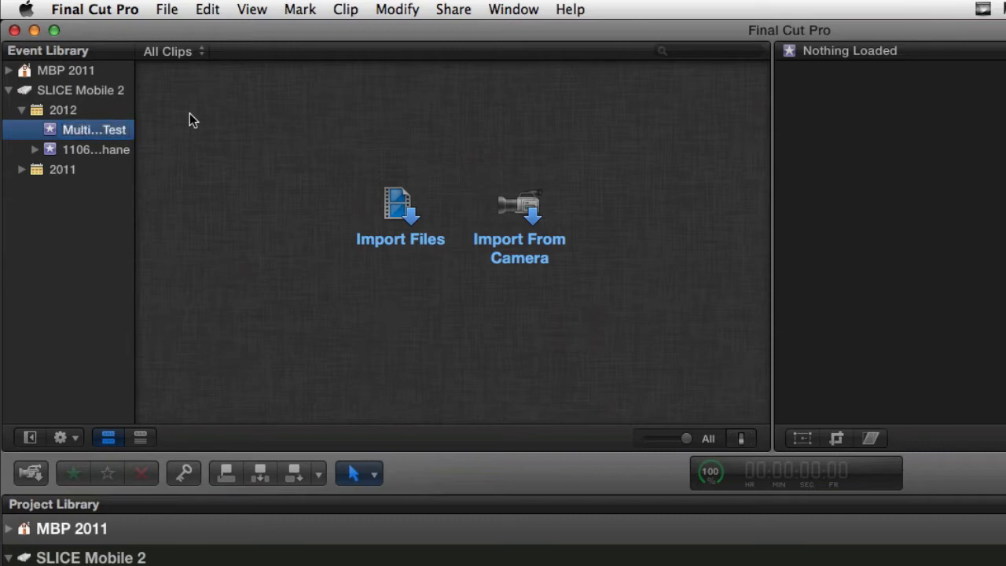
left_click_drag(135, 152, 215, 150)
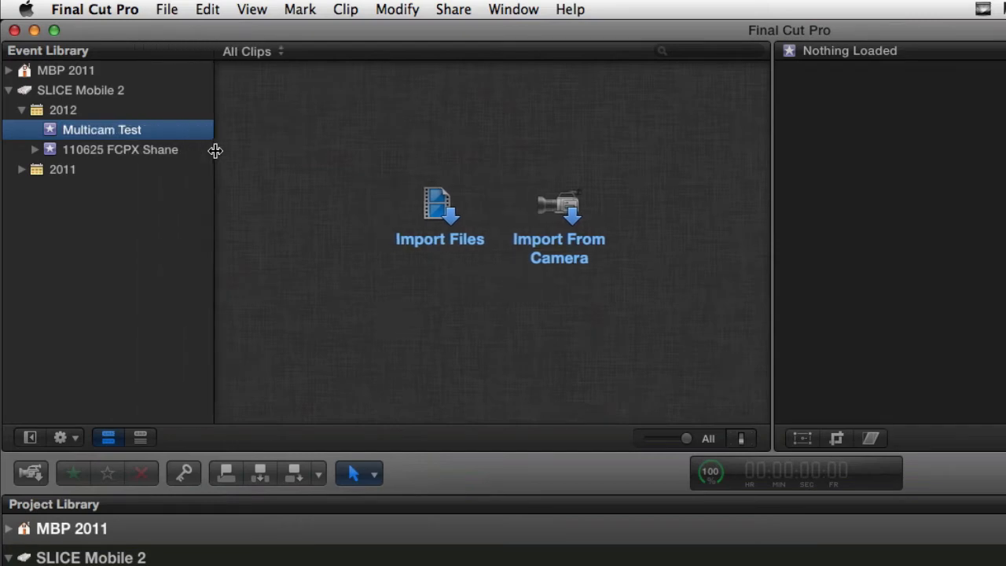
Add a keyword collection named Footage to the Multicam Test event.
right_click(49, 135)
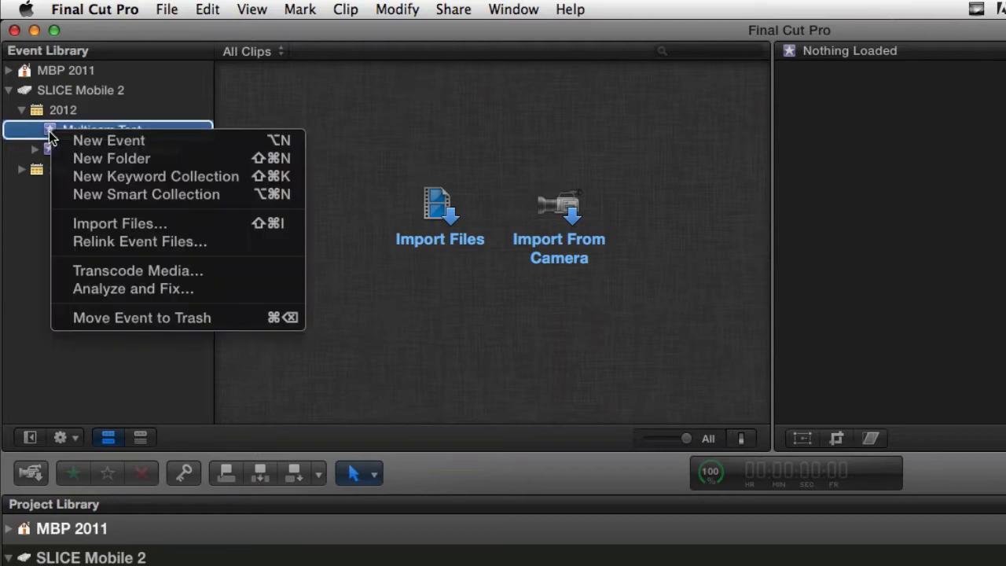
left_click(146, 176)
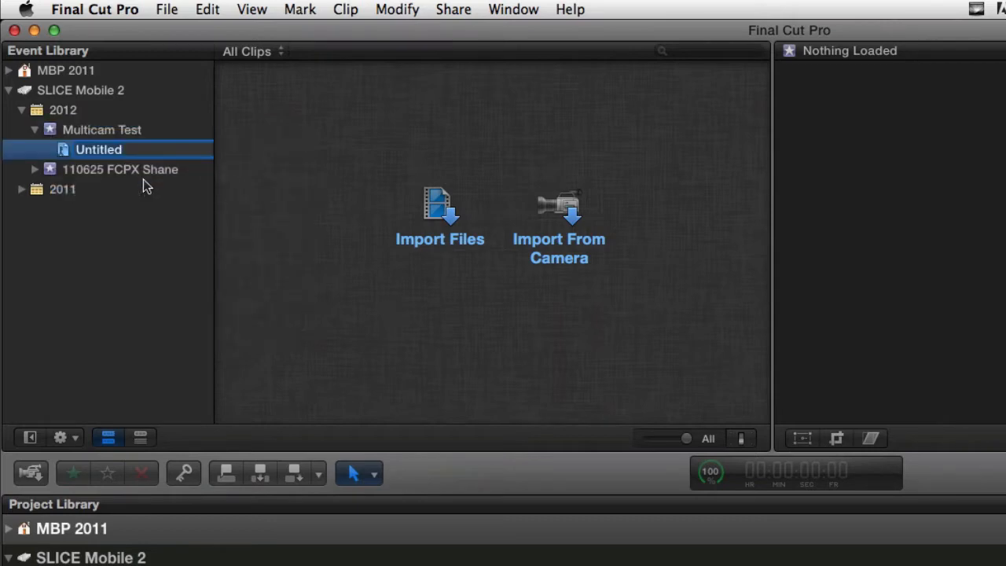
type("Footage")
key("Return")
Add a second keyword collection named Audio to the Multicam Test event.
right_click(53, 130)
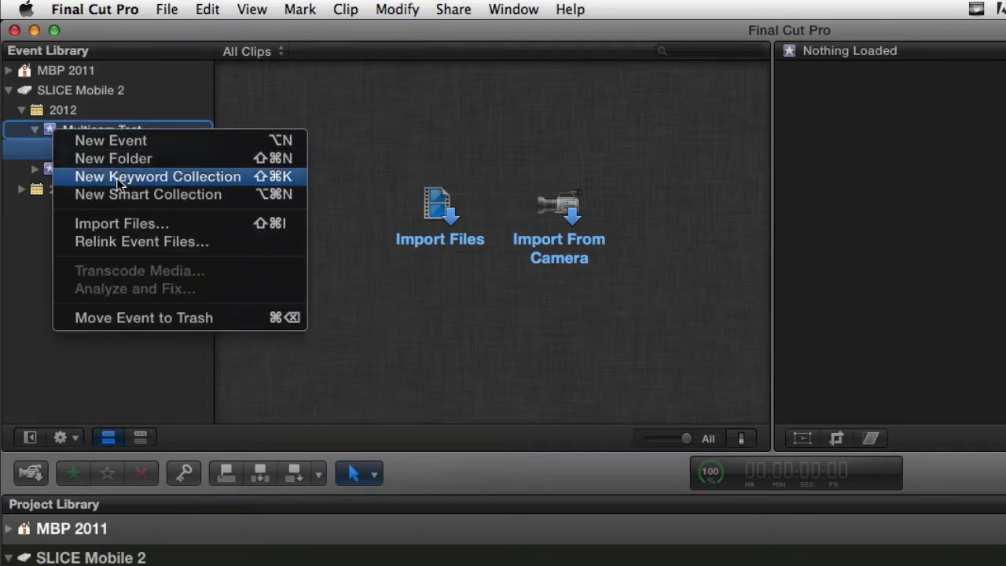
left_click(117, 178)
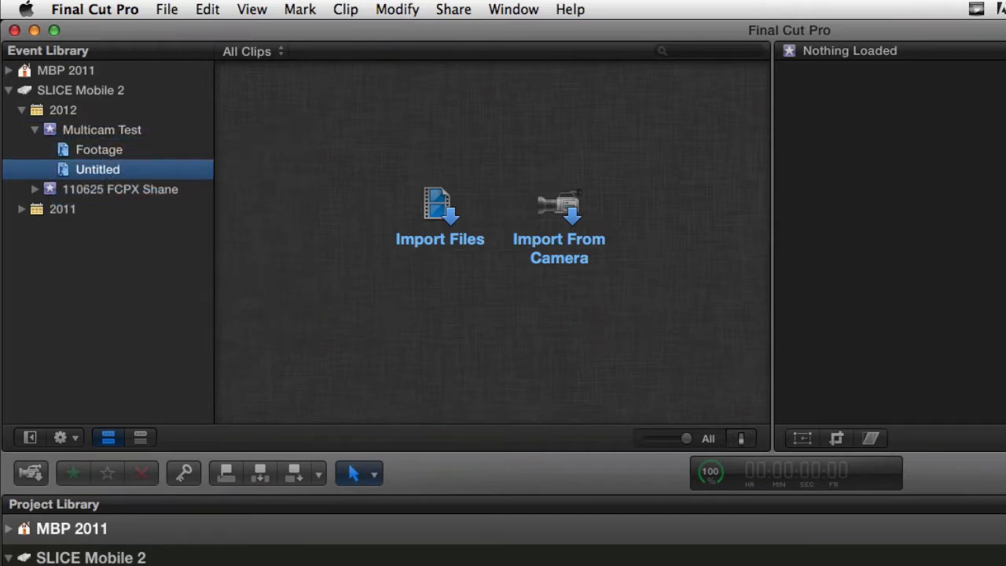
type("A")
key("Return")
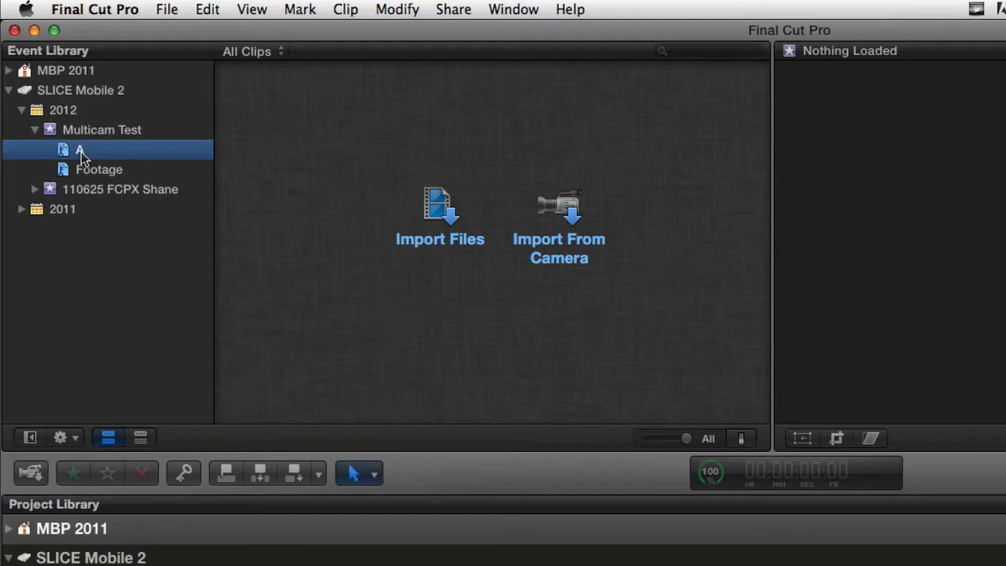
left_click(81, 151)
type("Audio")
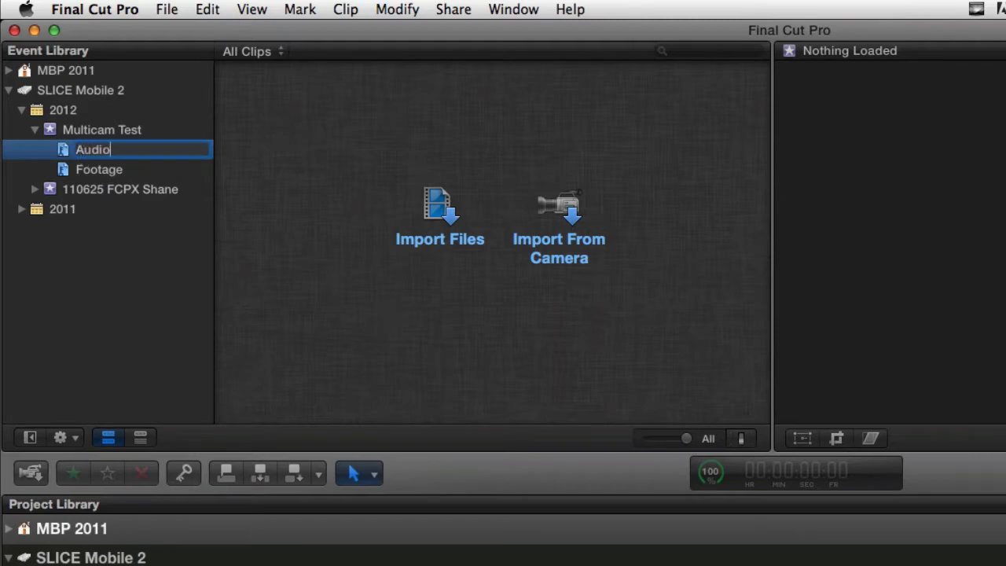
key("Return")
Switch to Finder, open the Sample Footage folder on SLICE Mobile 2, and move its window clear of the Event Library.
key("super+Tab")
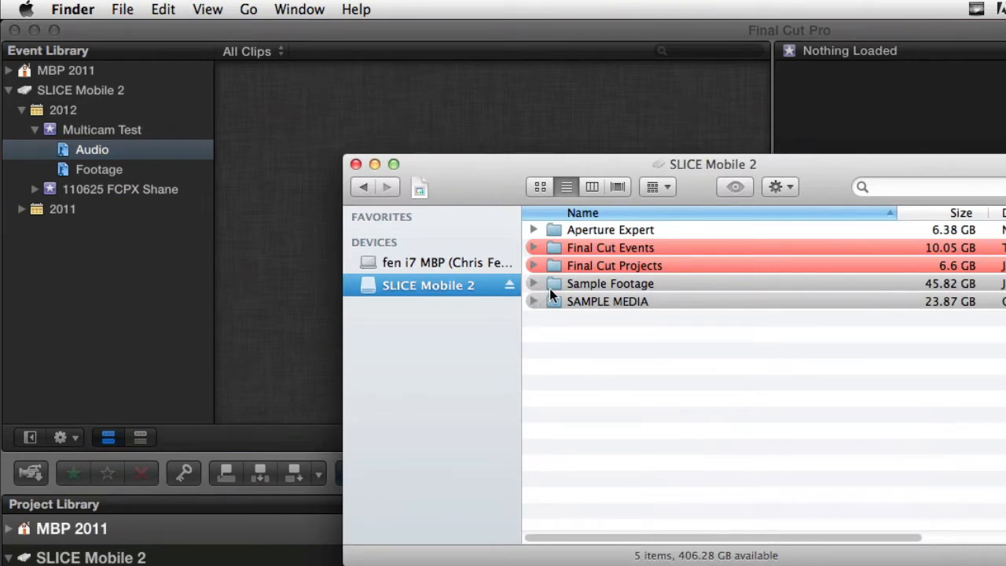
double_click(554, 285)
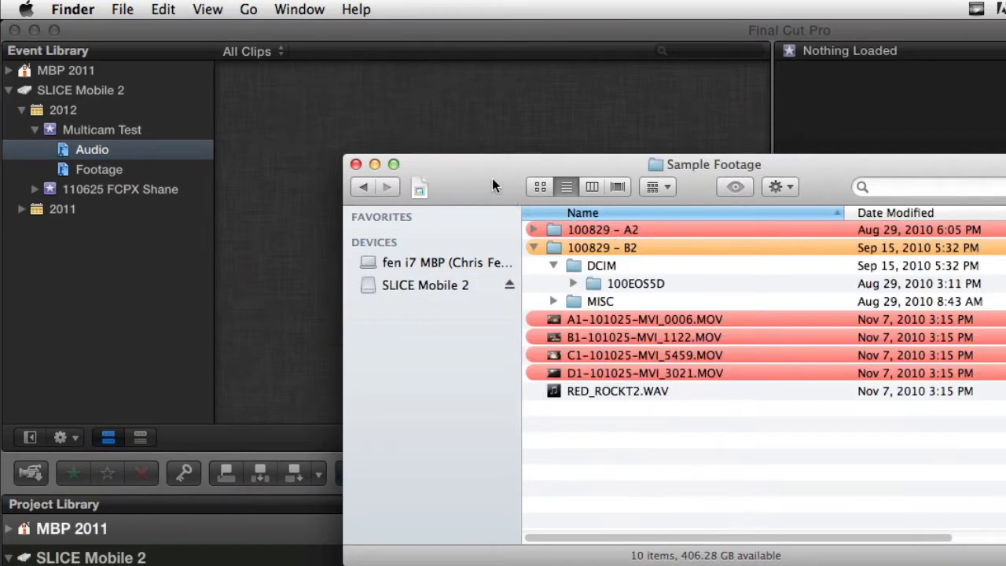
left_click_drag(492, 178, 662, 52)
left_click(704, 123)
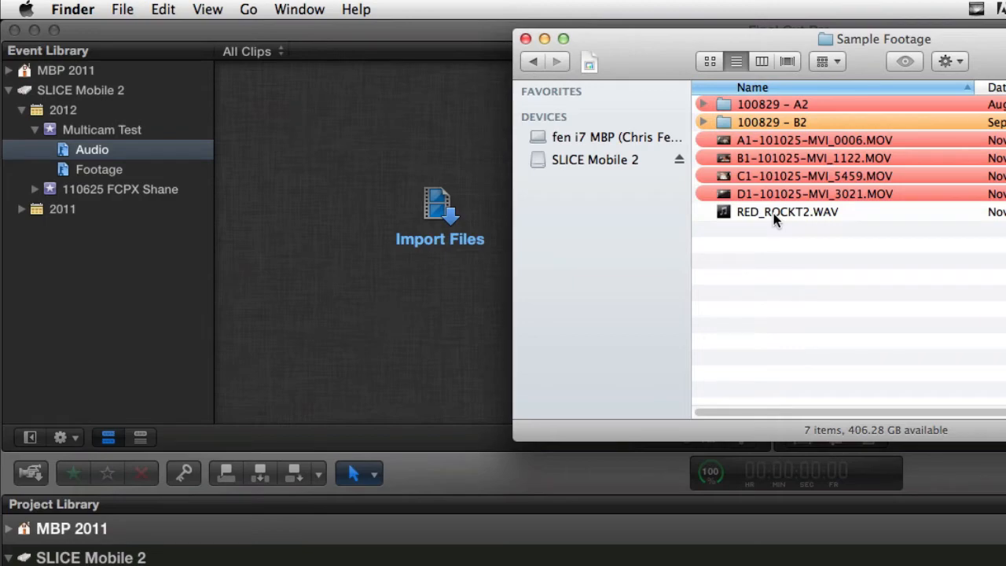
Preview the A1-101025-MVI_0006.MOV clip with Quick Look.
left_click(729, 141)
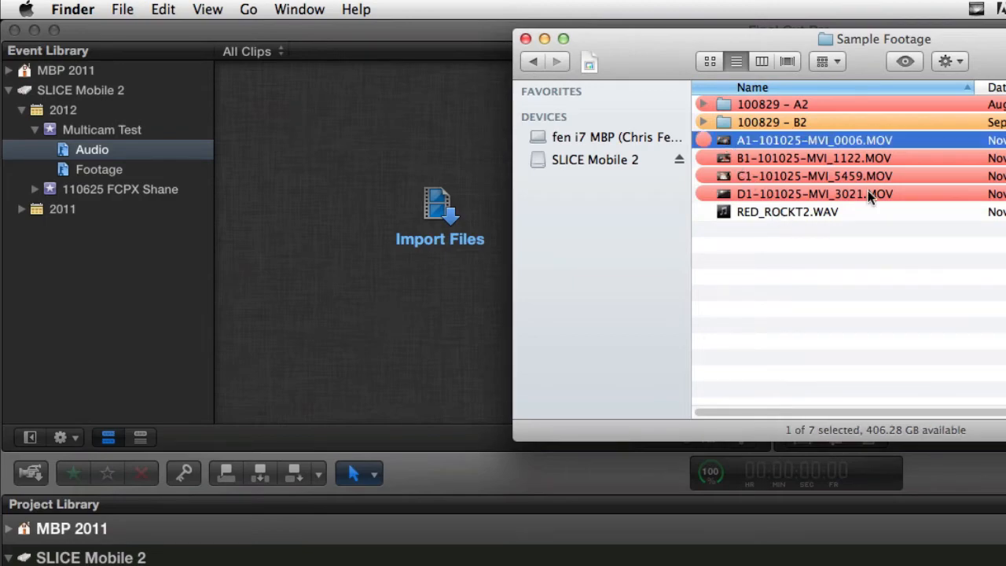
key("space")
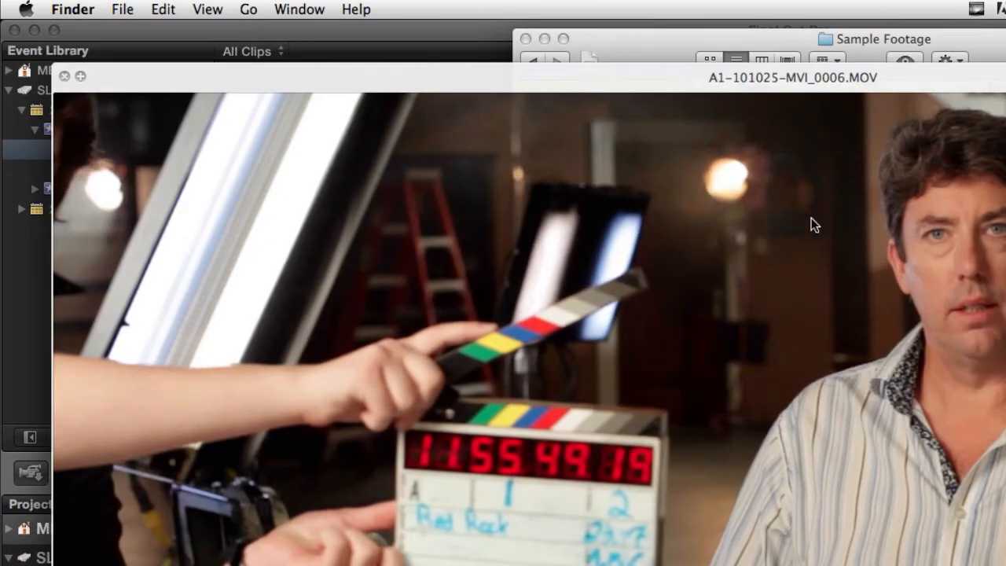
key("space")
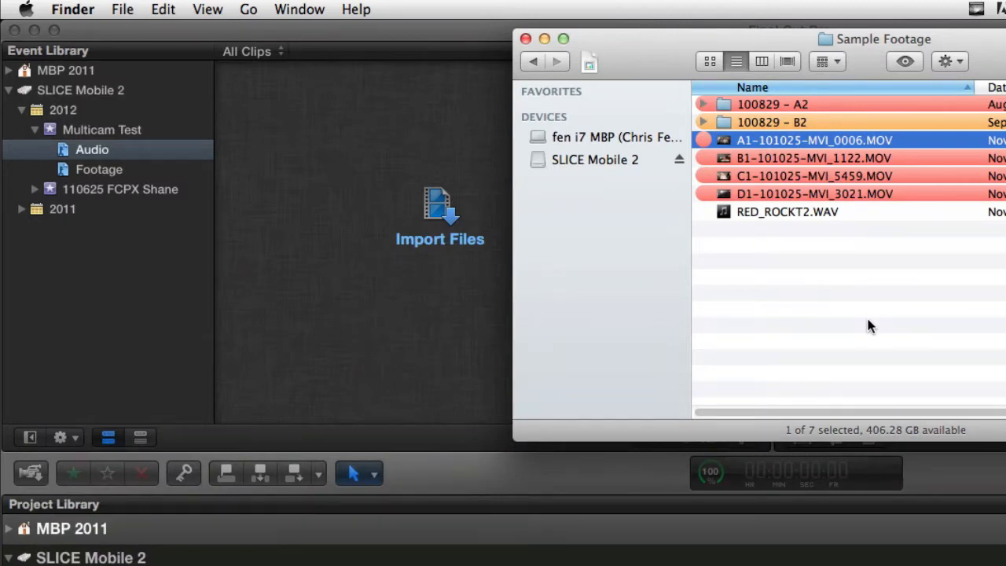
left_click(855, 280)
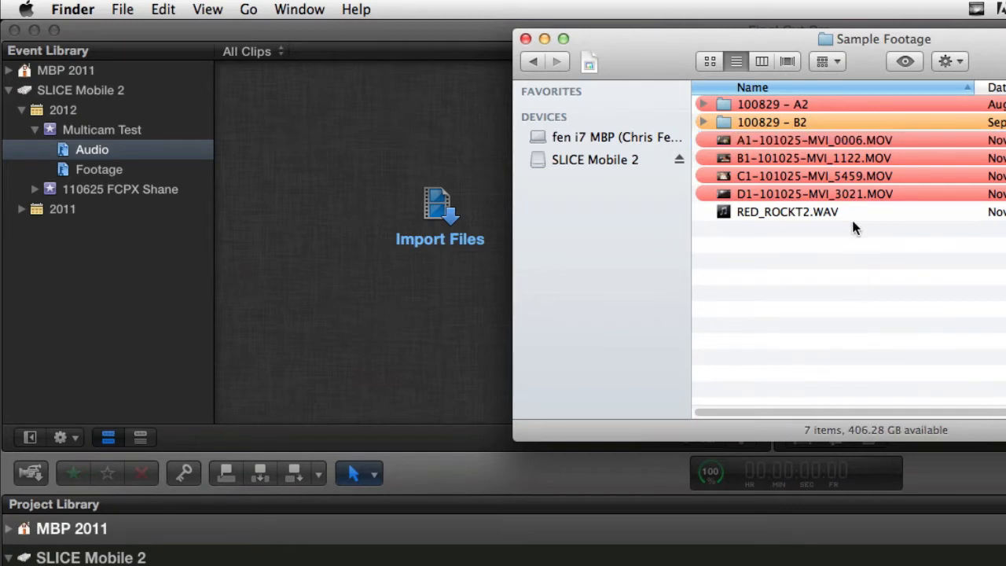
Import the A1, B1, C1 and D1 MOV clips into the Footage collection and RED_ROCKT2.WAV into the Audio collection.
left_click(741, 140)
left_click(771, 196, "shift")
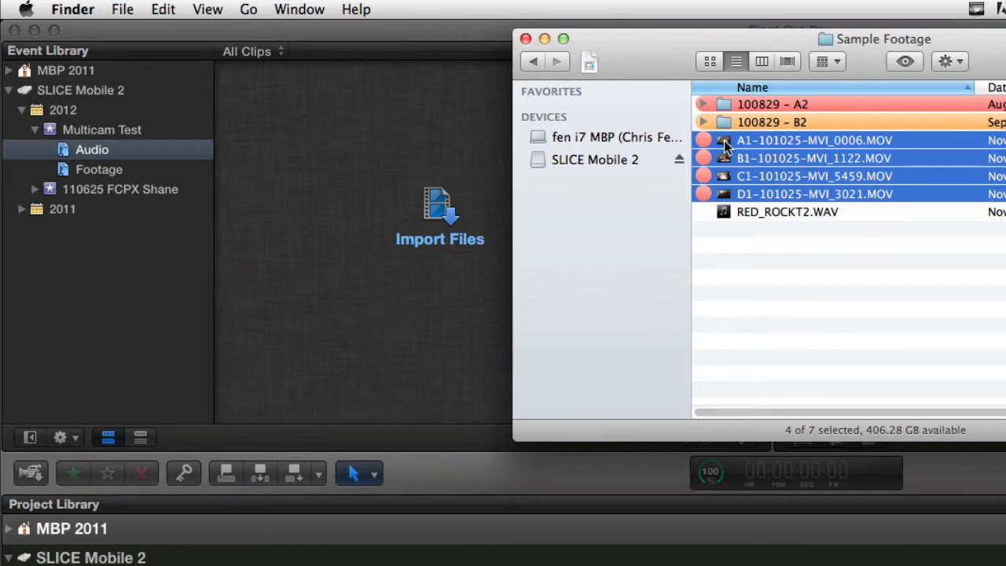
left_click_drag(724, 140, 90, 170)
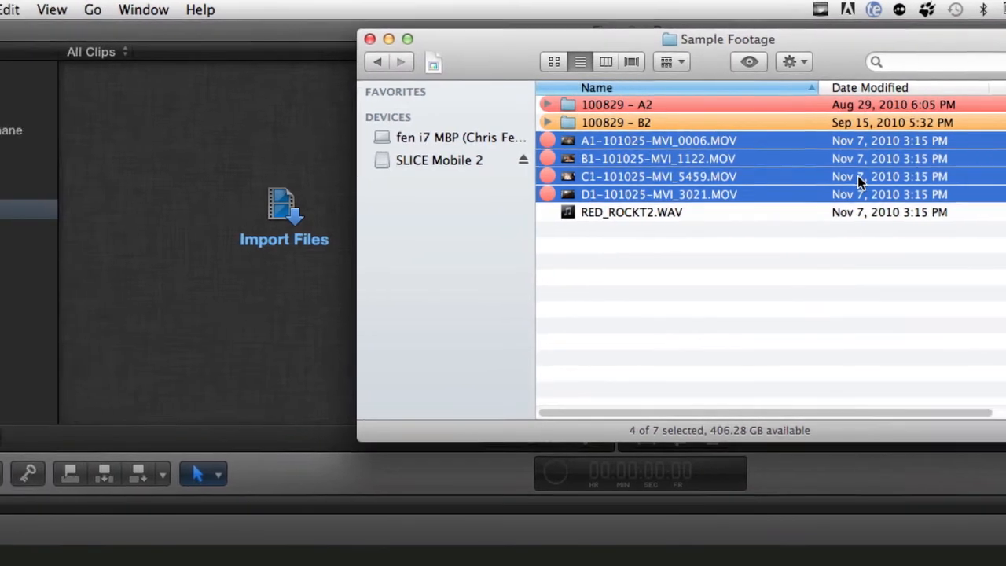
left_click(740, 250)
left_click_drag(750, 219, 103, 210)
Switch back to Final Cut Pro and check the imported media in the Audio and Footage collections.
left_click(112, 274)
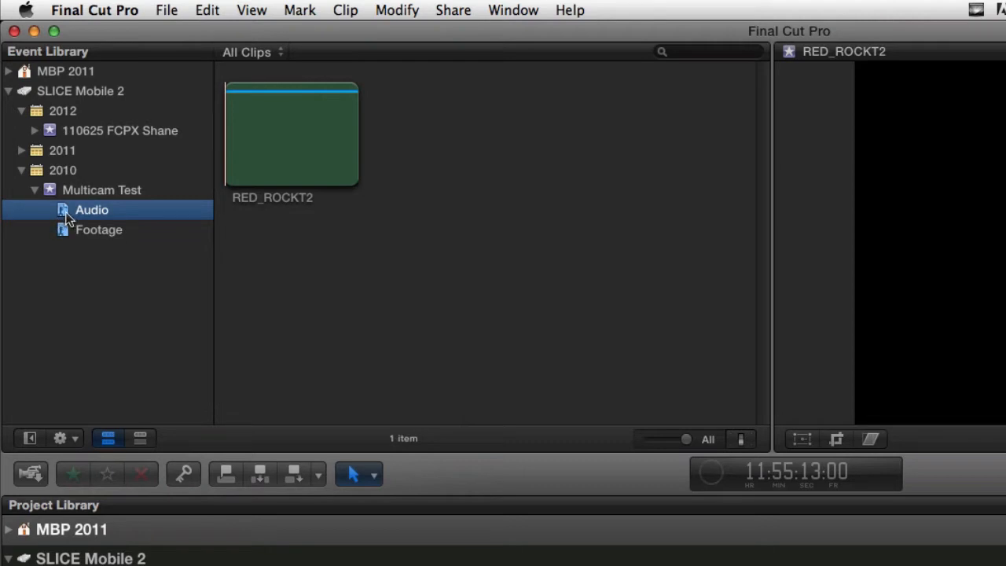
left_click(150, 7)
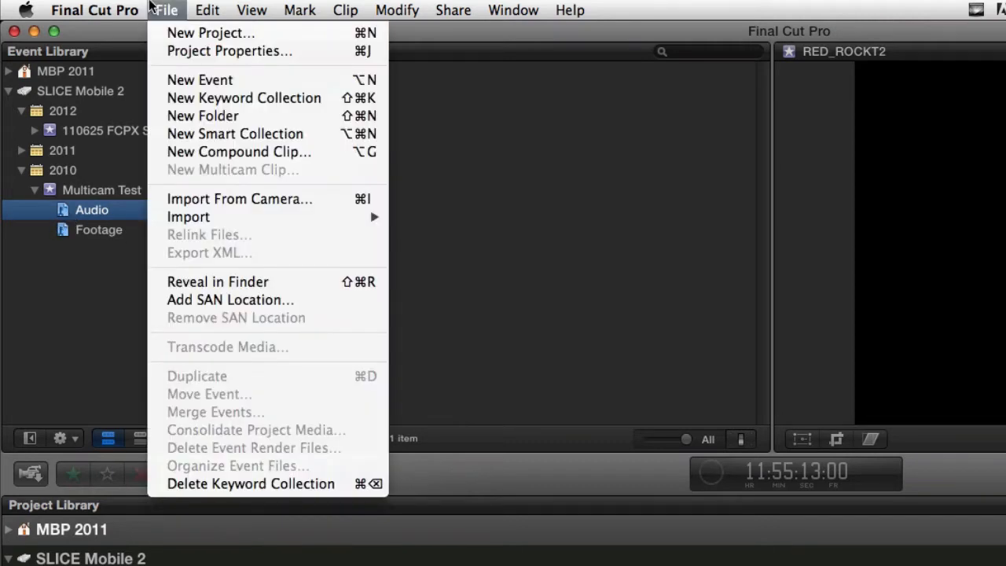
left_click(150, 7)
left_click(102, 235)
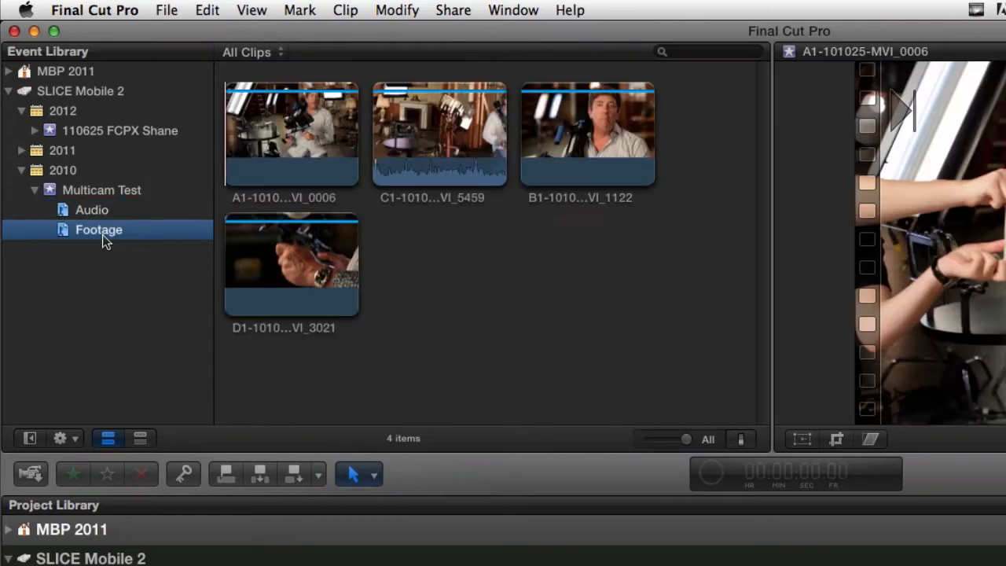
Start a new multicam clip from all the clips in the Multicam Test event and name it RedrockMicro.
left_click(121, 195)
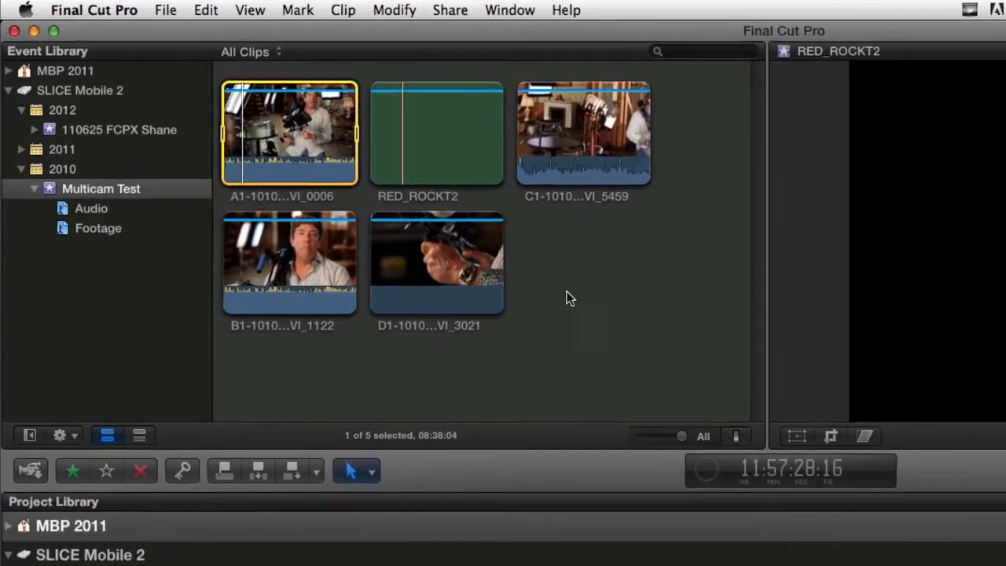
left_click(359, 163)
left_click_drag(561, 256, 303, 142)
right_click(439, 139)
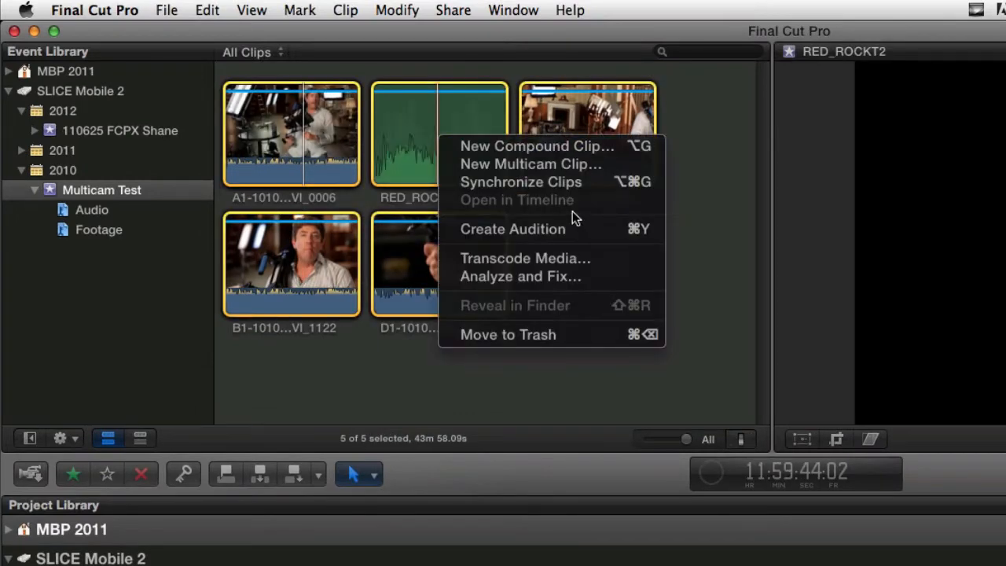
left_click(715, 361)
left_click_drag(698, 291, 391, 132)
right_click(439, 126)
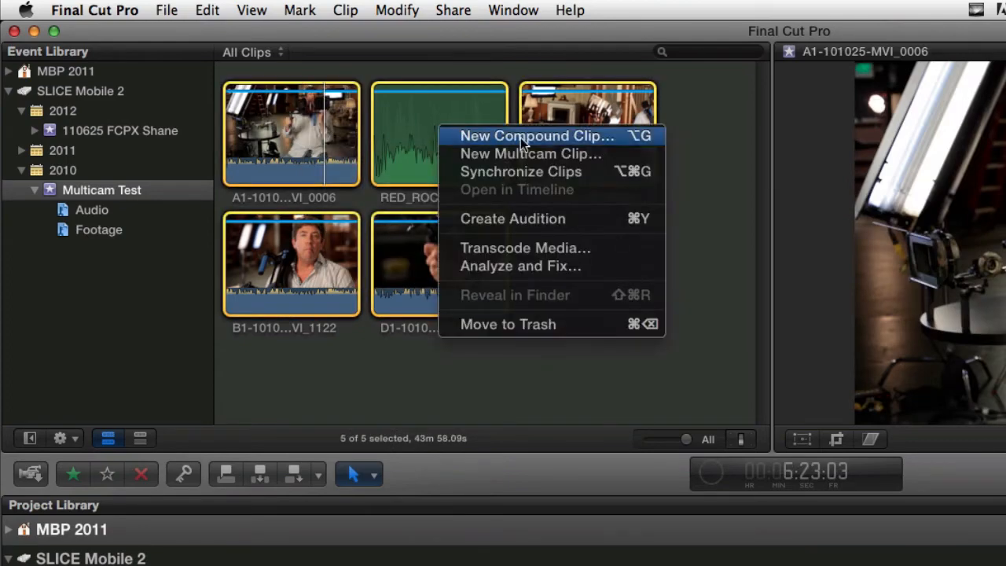
left_click(566, 155)
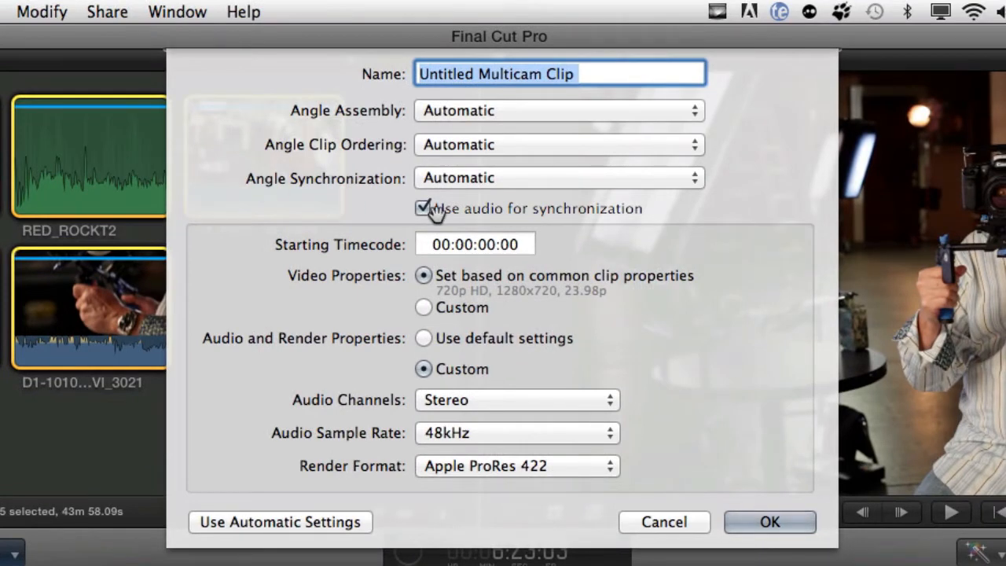
type("Redrock")
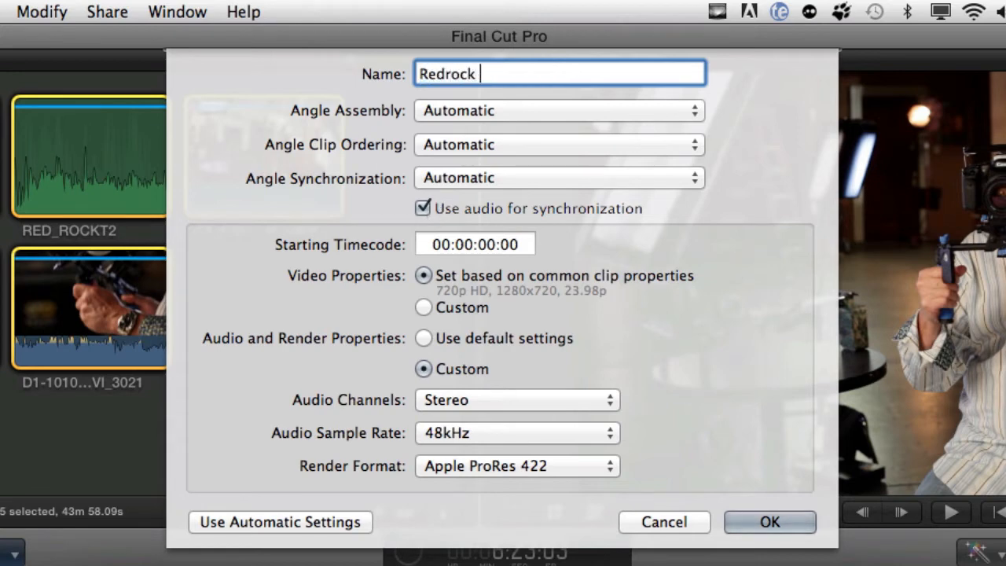
key("BackSpace")
type("Micro")
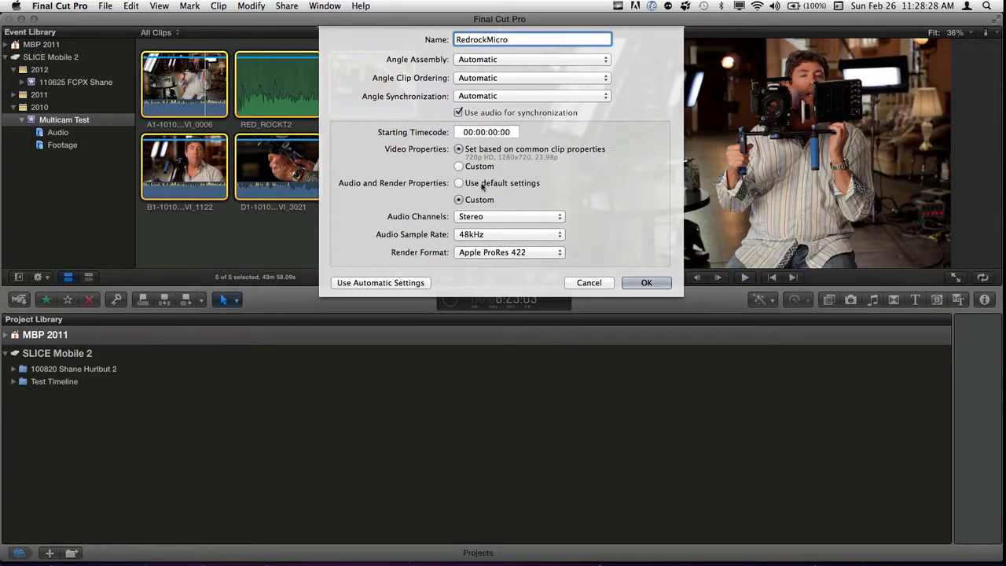
Inspect the format and frame rate of B1-101025-MVI_1122.MOV in QuickTime Player 7, then return to the multicam settings in Final Cut Pro.
key("super+Tab")
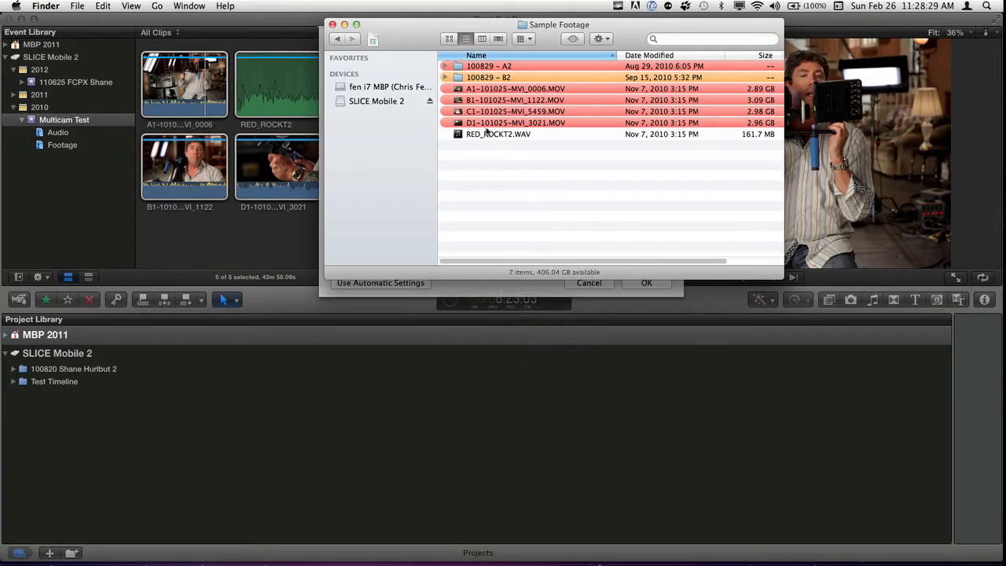
right_click(459, 100)
mouse_move(501, 115)
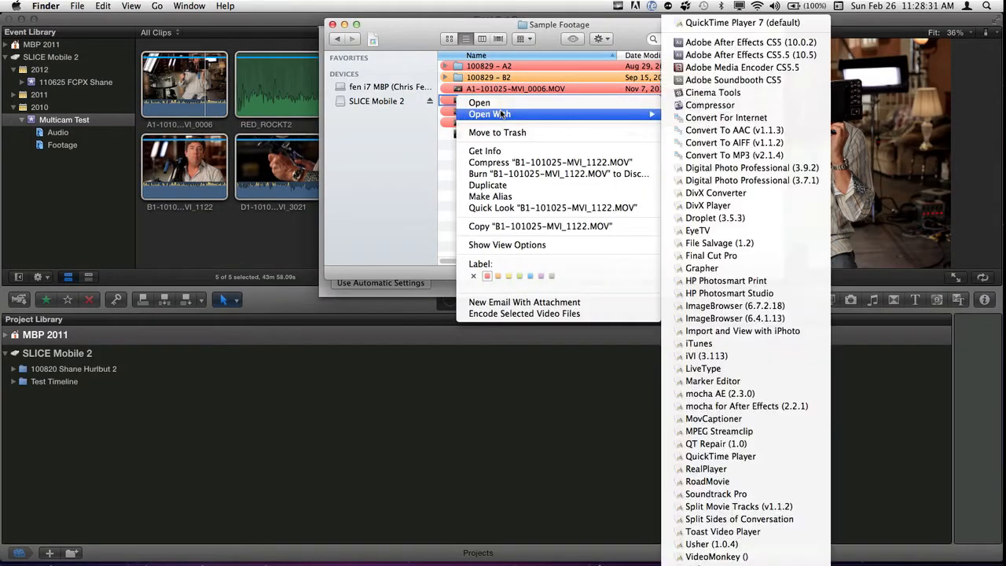
left_click(754, 28)
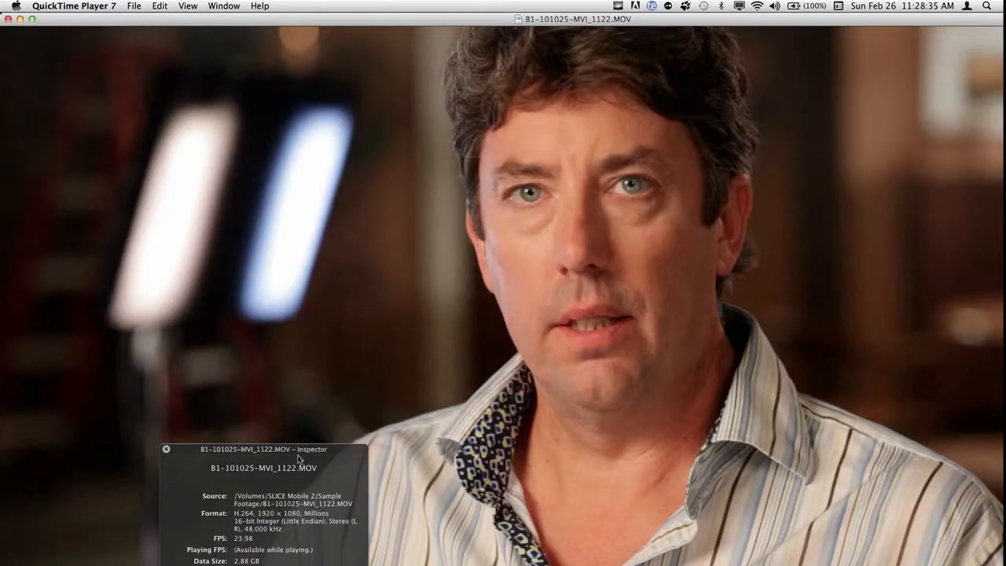
key("super+w")
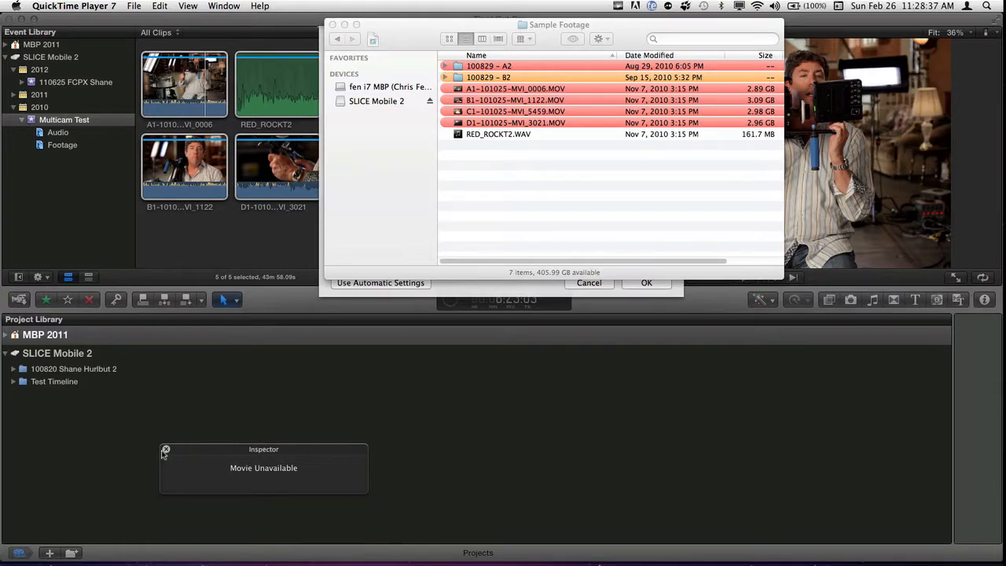
left_click(166, 449)
key("super+Tab")
key("super+Tab")
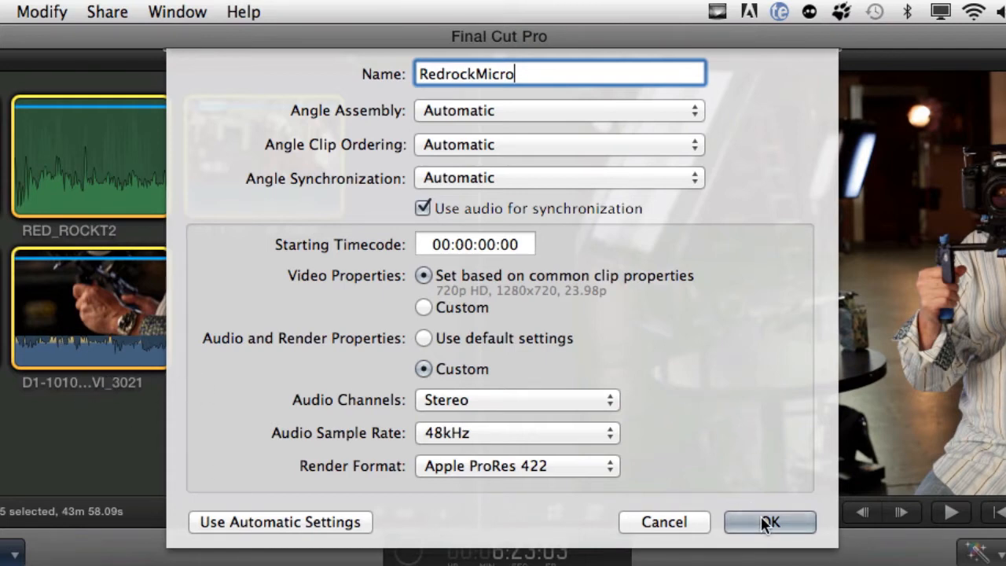
Create the RedrockMicro multicam clip with automatic angle settings and audio used for synchronization.
left_click(797, 523)
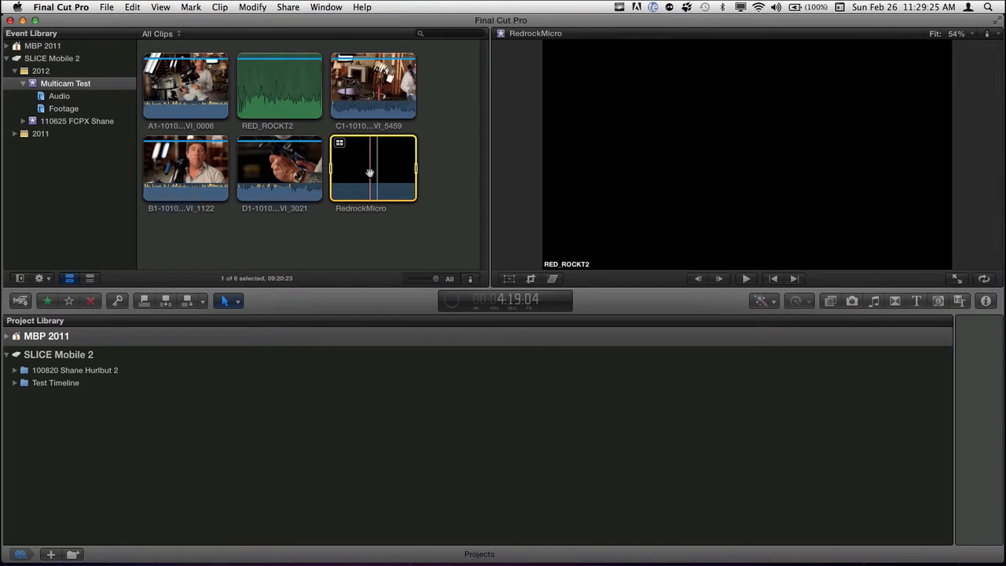
Create a project named HV_RedrockMicro_V01 in the MBP 2011 project library with Multicam Test as its default event.
left_click(74, 487)
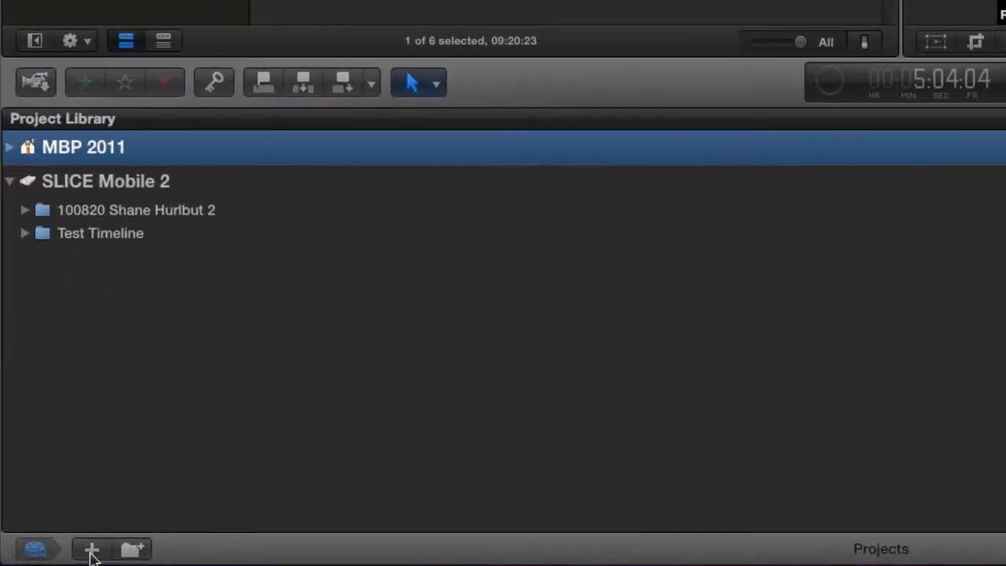
left_click(75, 552)
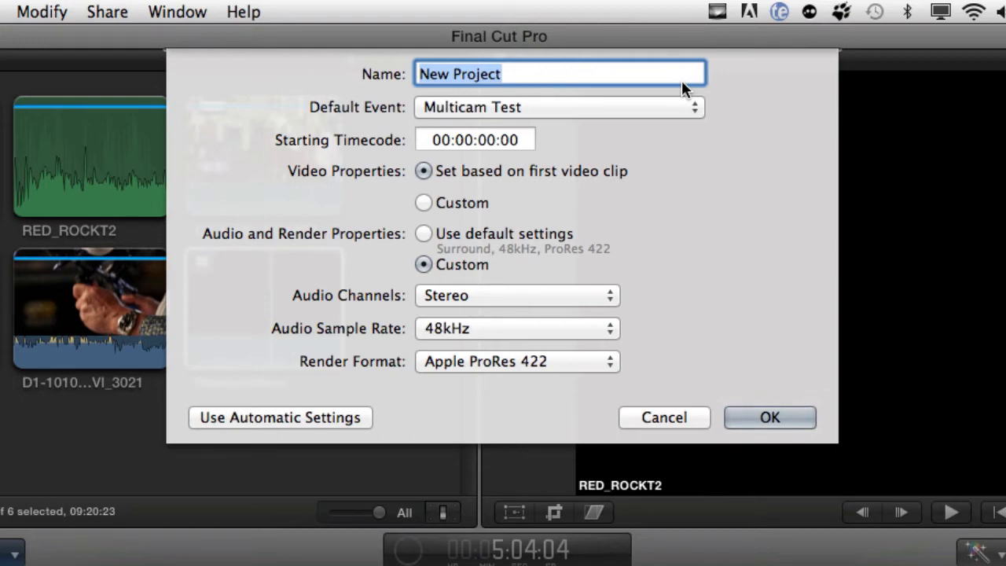
type("HV")
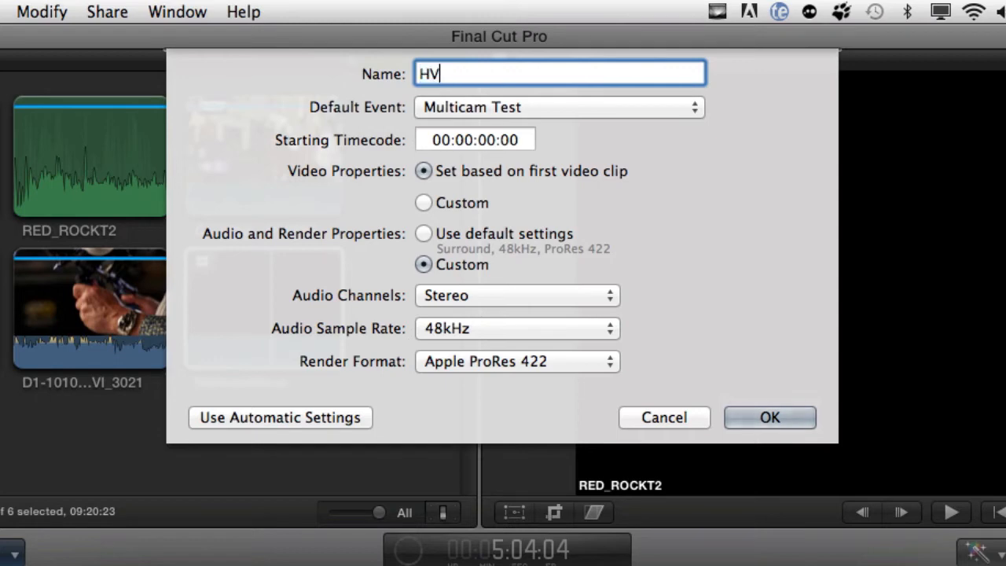
type("_RedrockMicro_V")
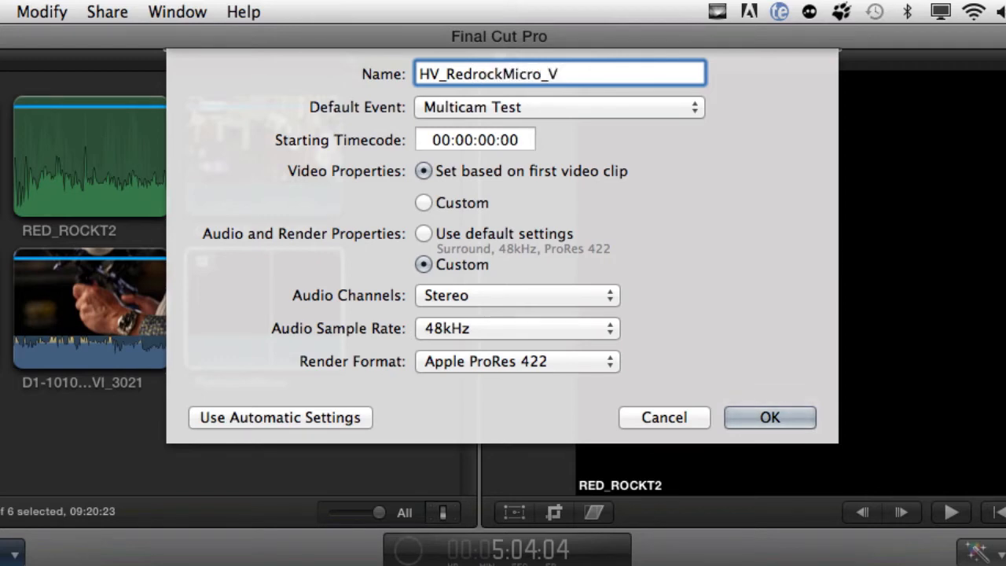
type("01")
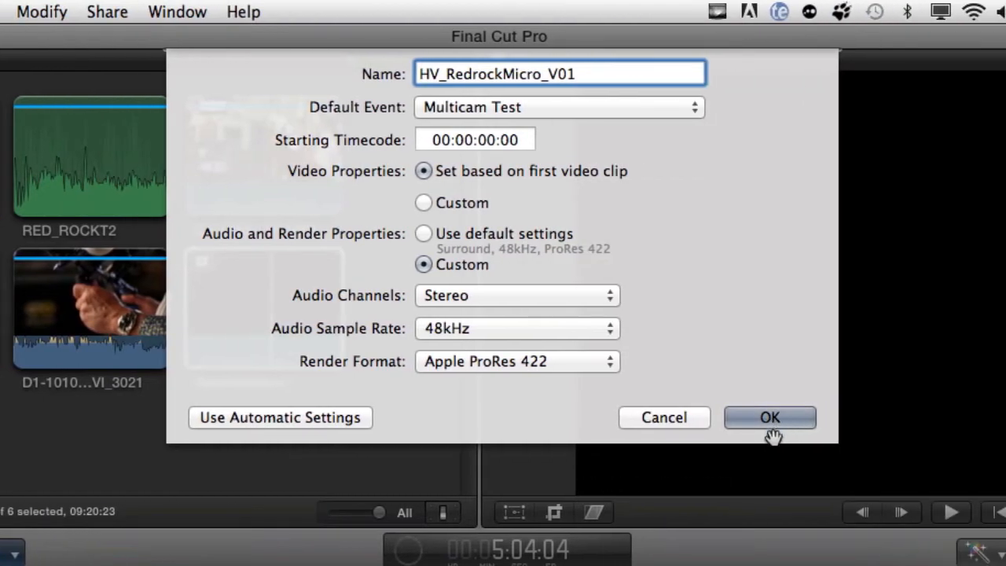
left_click(771, 421)
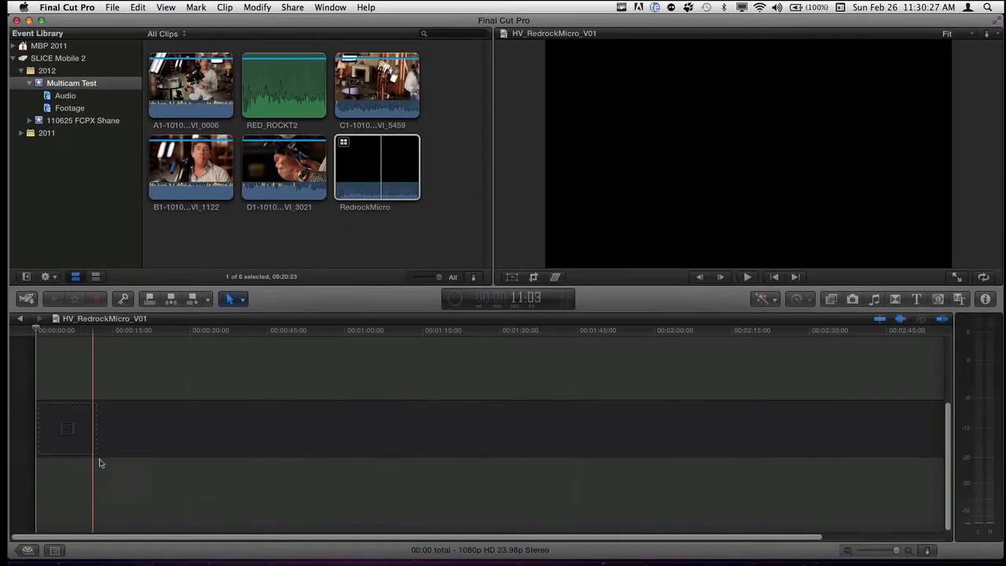
Place the RedrockMicro multicam clip at the start of the HV_RedrockMicro_V01 timeline.
left_click(352, 144)
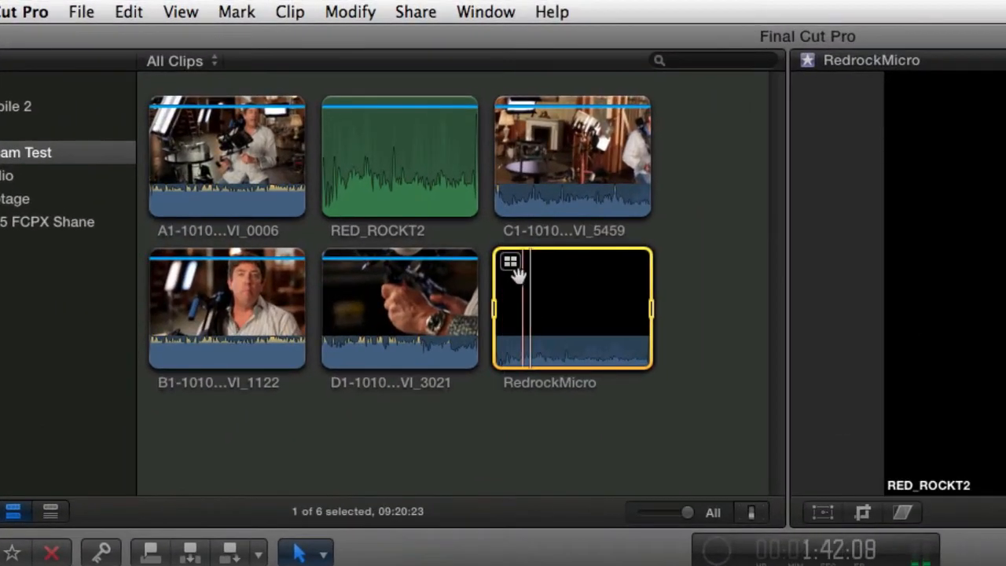
left_click_drag(570, 284, 97, 320)
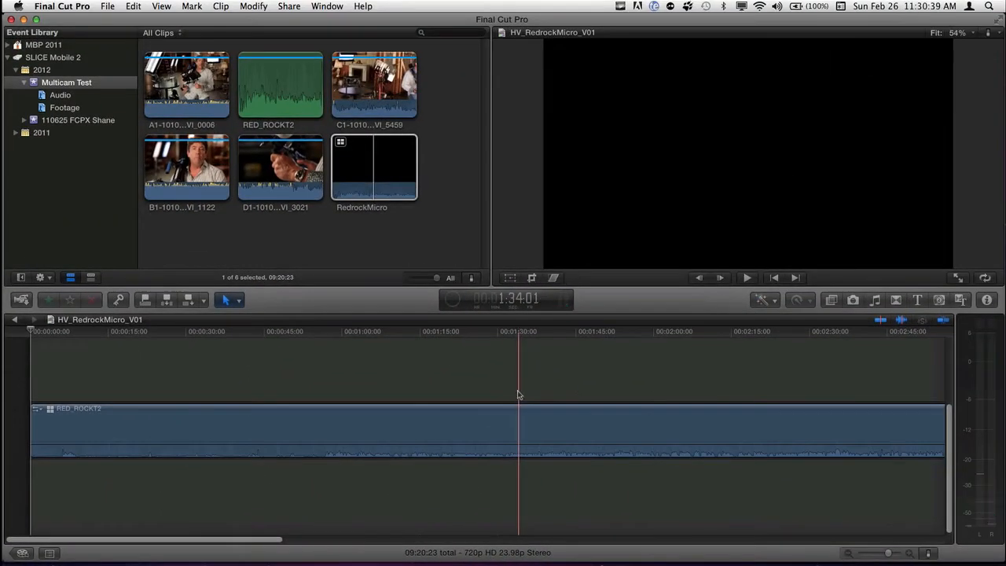
Examine the active video angle and active audio angle choices for the multicam clip in the timeline.
right_click(97, 410)
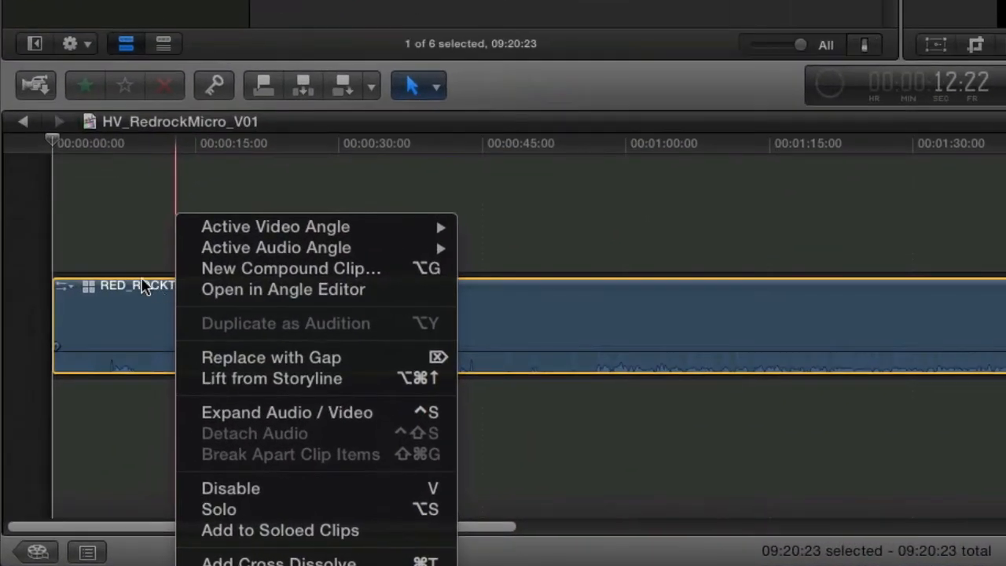
left_click(71, 382)
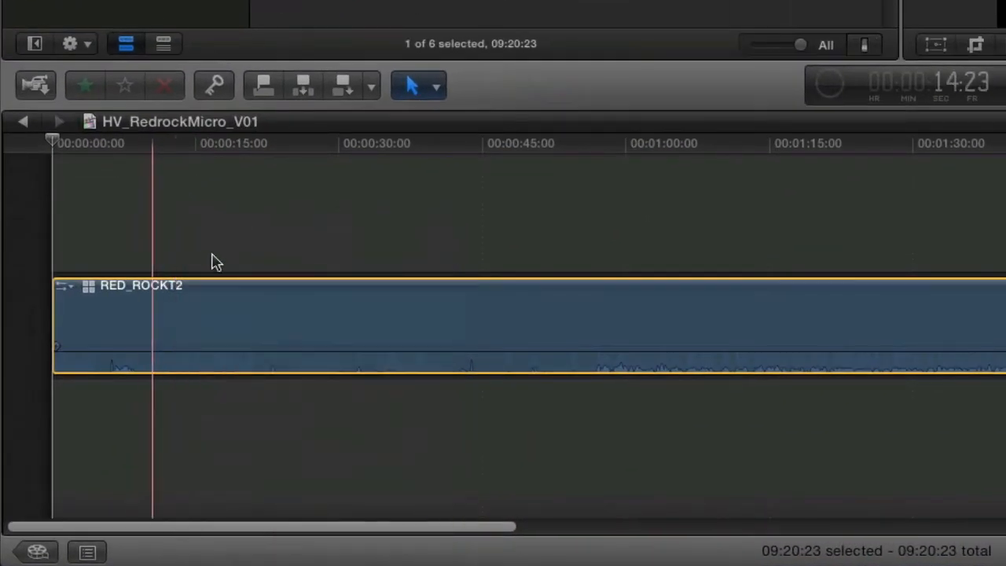
right_click(396, 293)
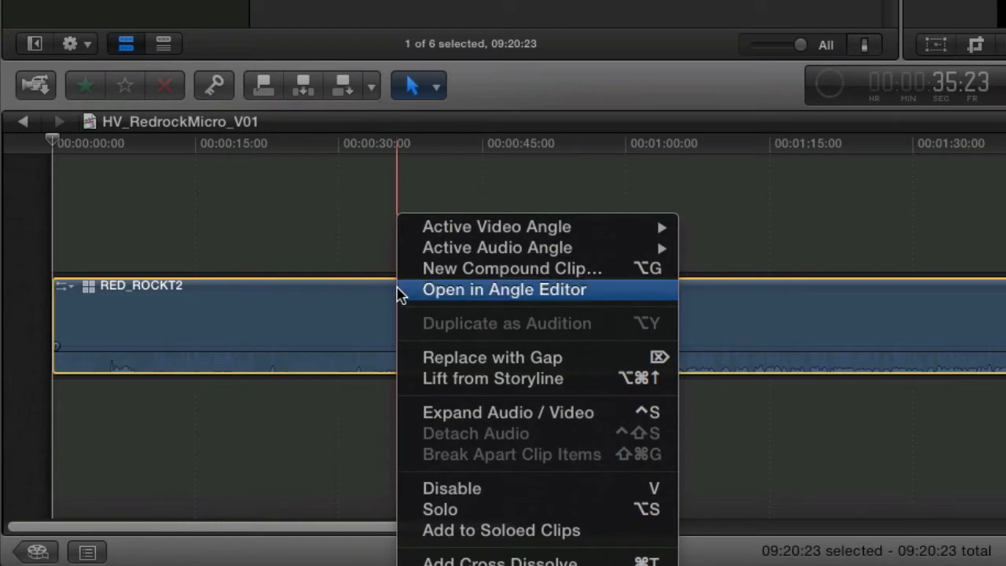
mouse_move(490, 227)
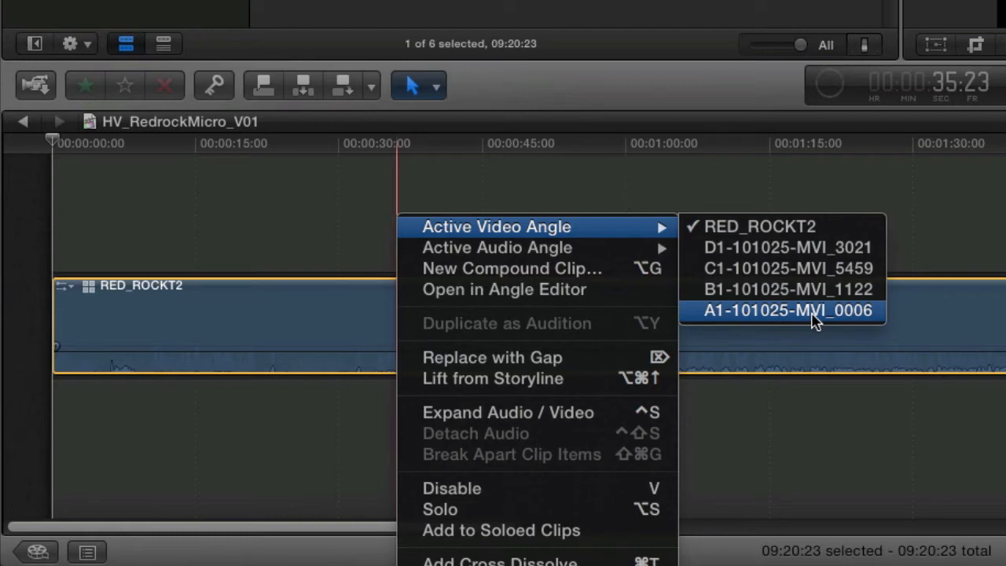
left_click(799, 234)
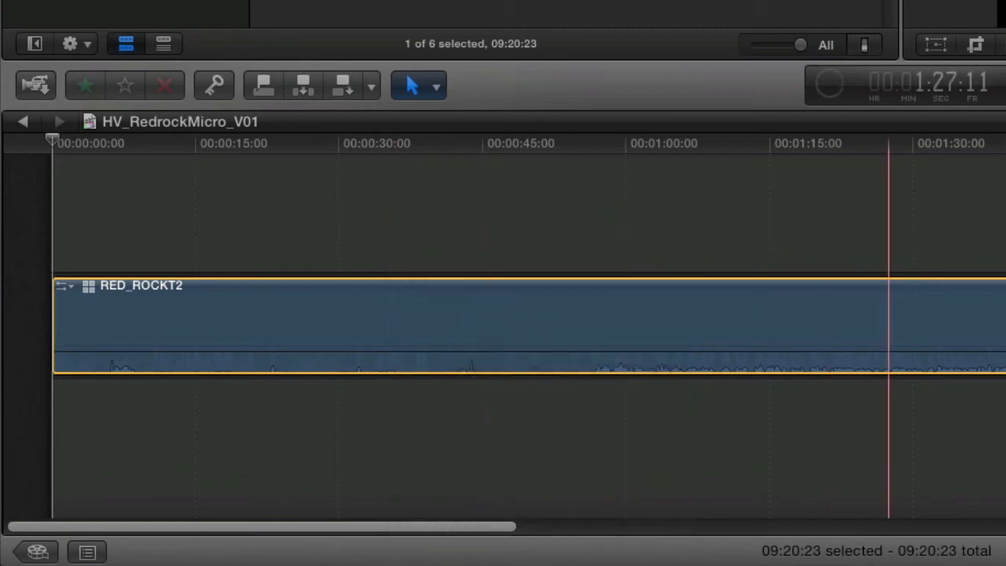
left_click(685, 294)
right_click(686, 294)
mouse_move(803, 241)
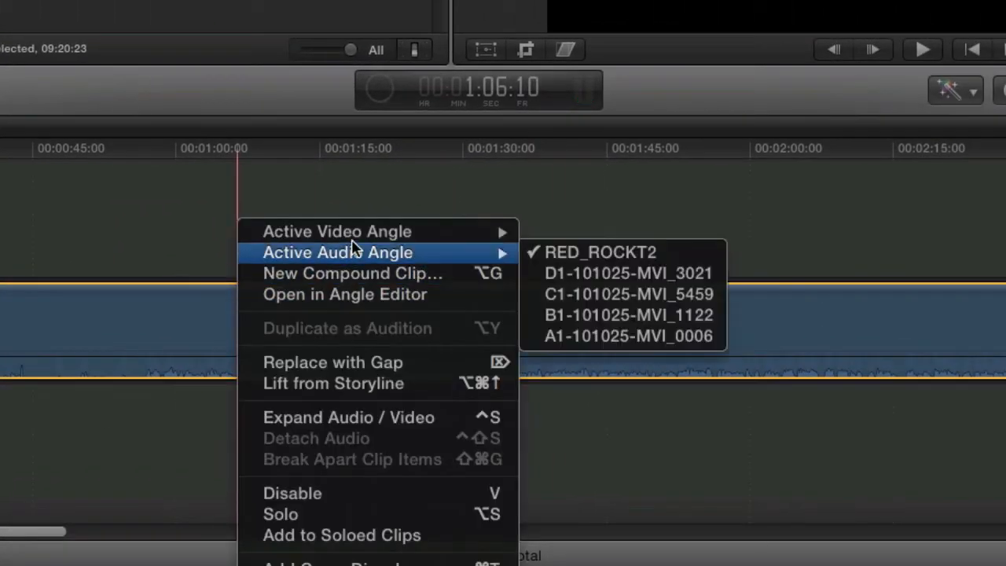
mouse_move(353, 235)
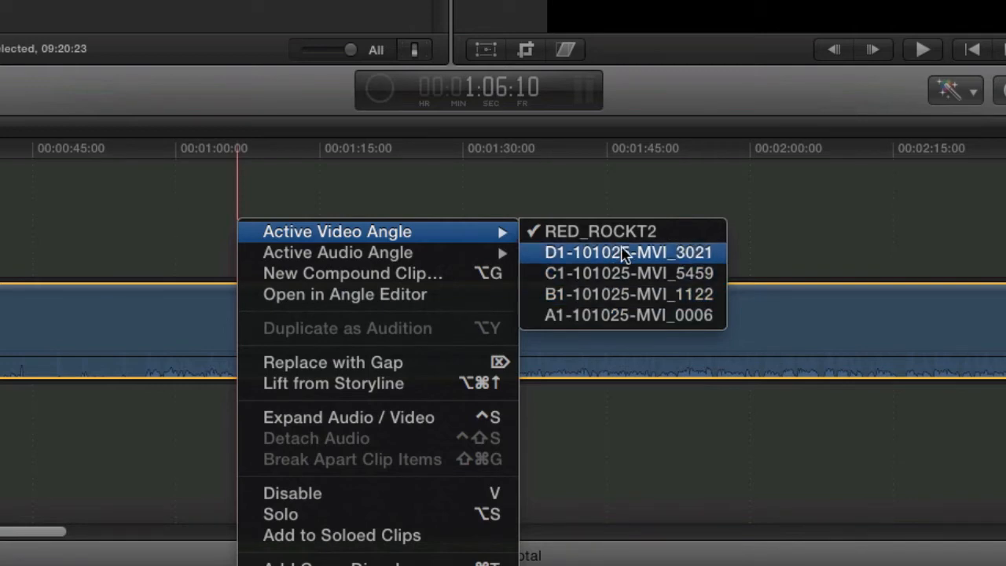
left_click(541, 193)
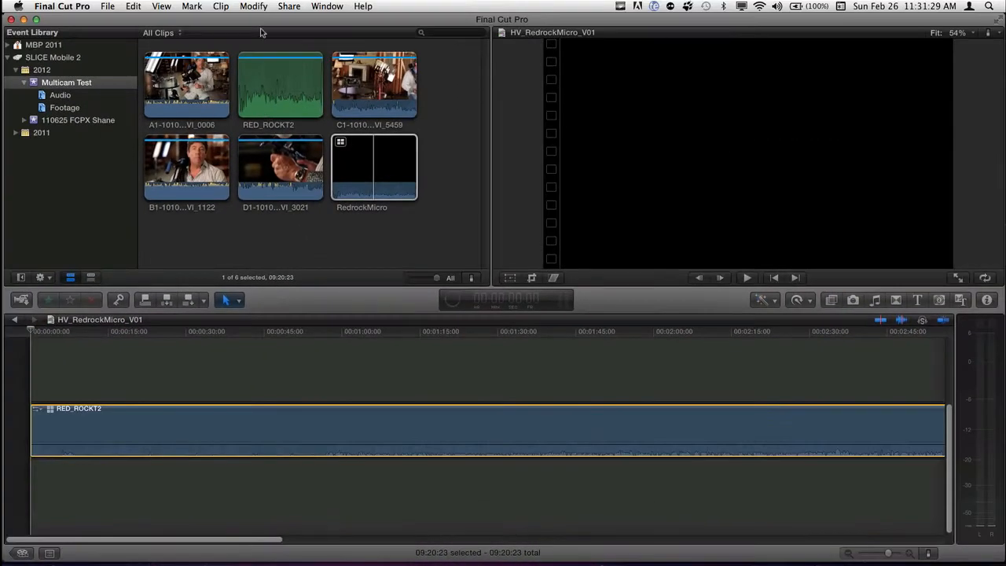
Hide the Event Library and show the Angle Viewer for the RedrockMicro multicam clip.
left_click(327, 6)
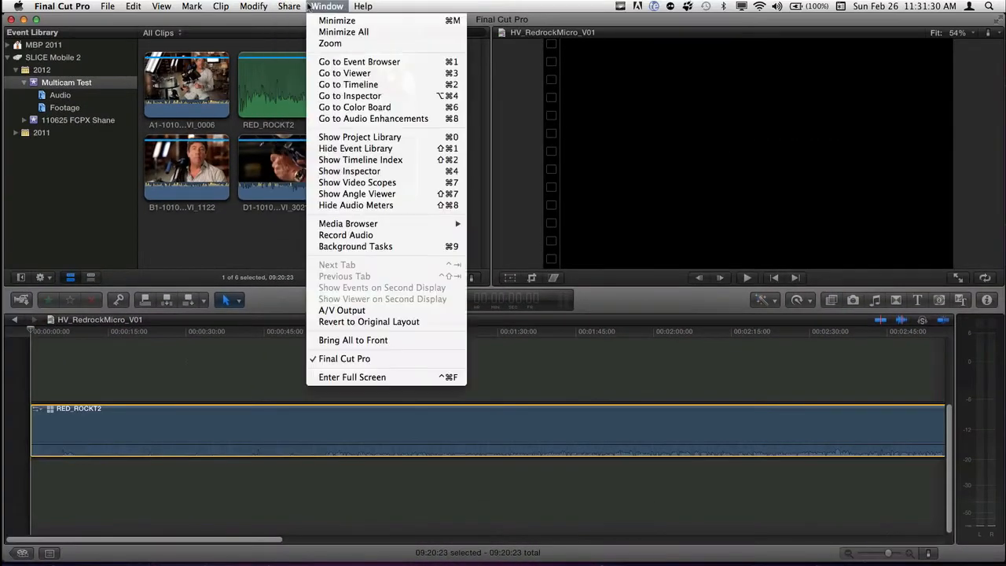
left_click(356, 149)
left_click(45, 165)
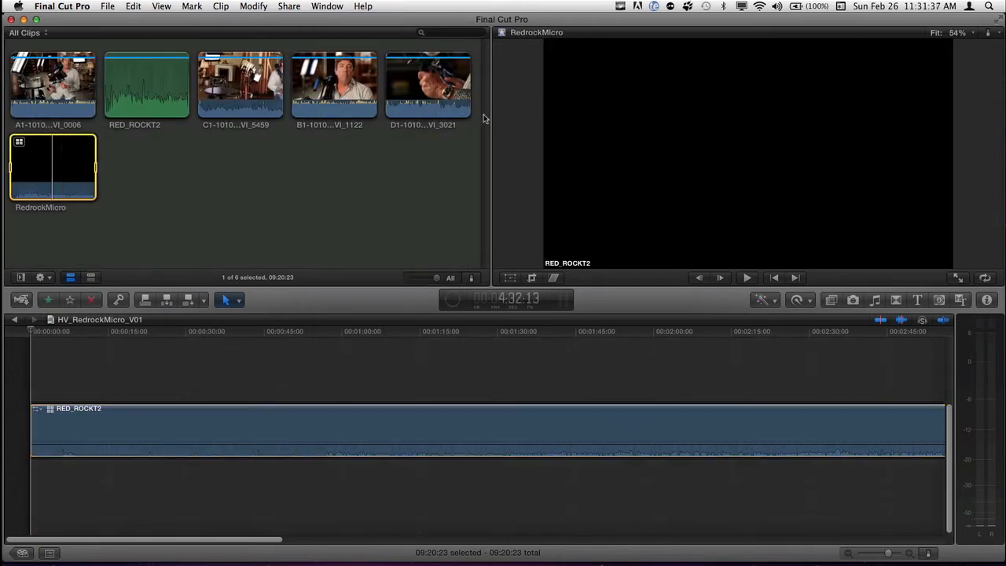
left_click(327, 7)
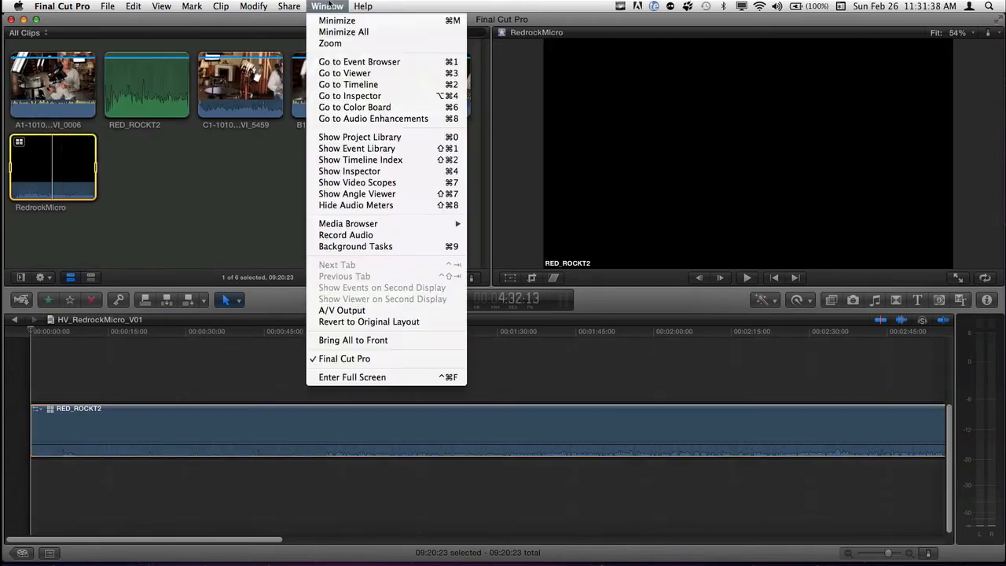
left_click(353, 193)
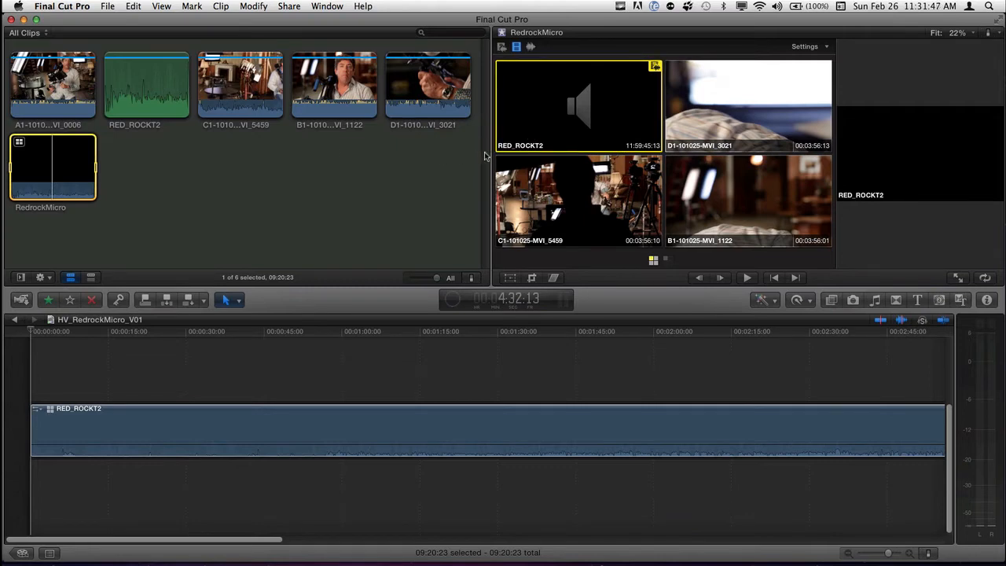
Narrow the event browser to two columns of clips and shrink the Angle Viewer to enlarge the main viewer.
left_click_drag(489, 154, 204, 148)
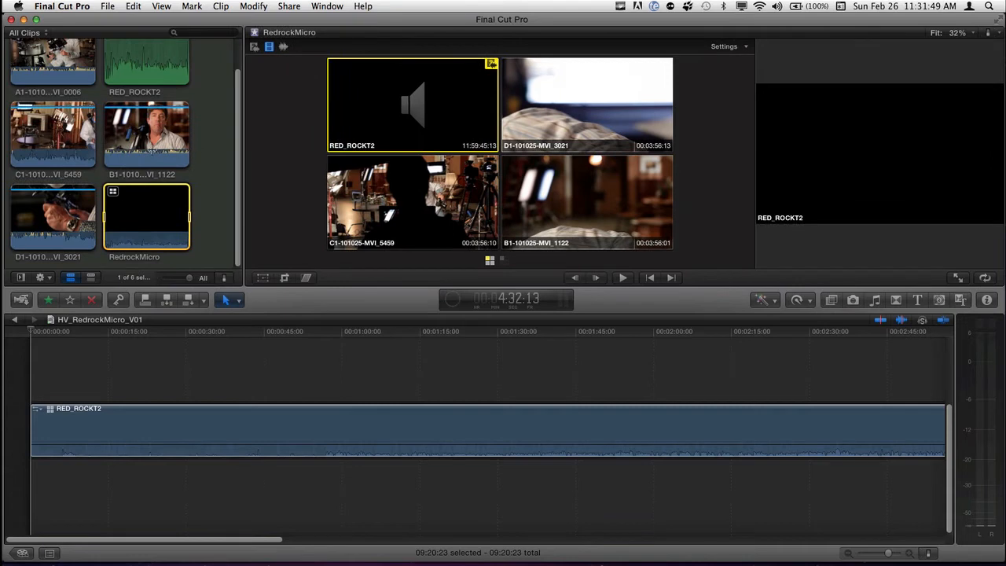
left_click(758, 136)
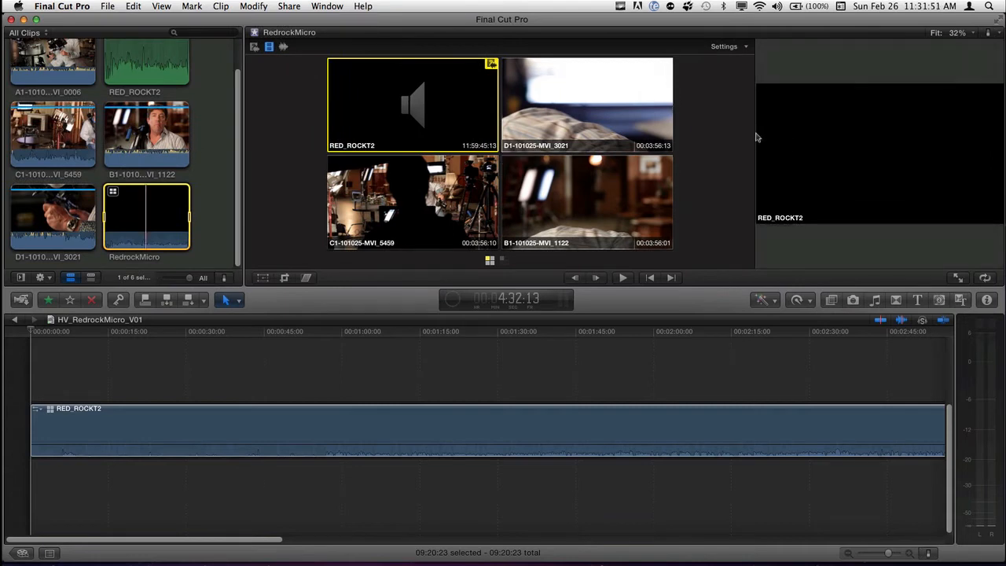
left_click_drag(754, 131, 526, 135)
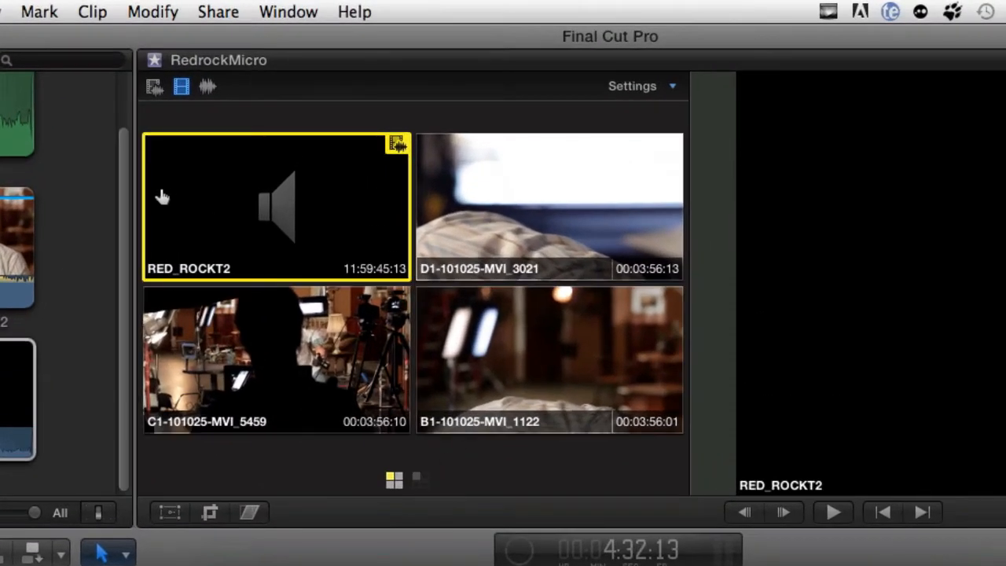
View the second bank of RedrockMicro angles and set the Angle Viewer to display 9 angles.
left_click(16, 399)
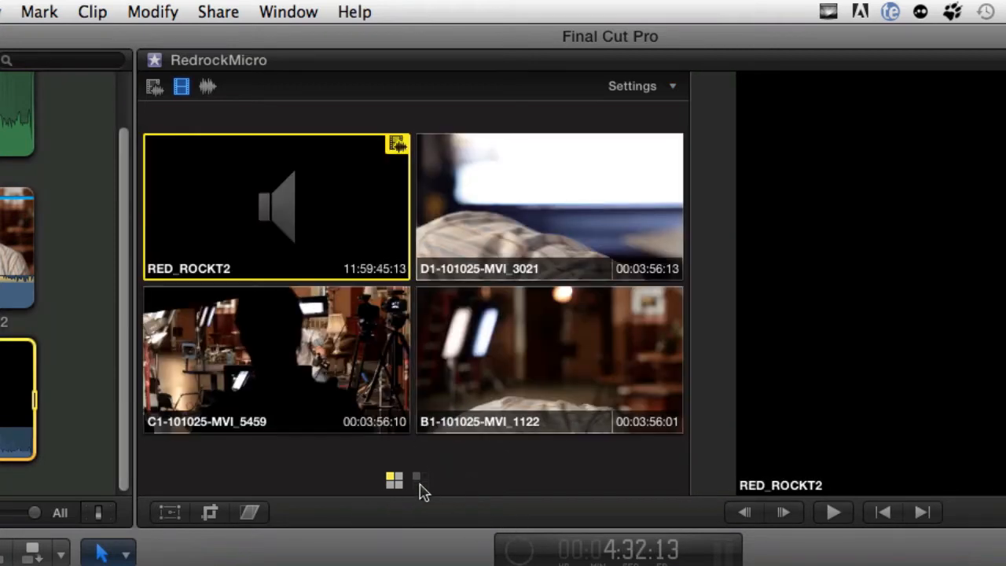
left_click(419, 481)
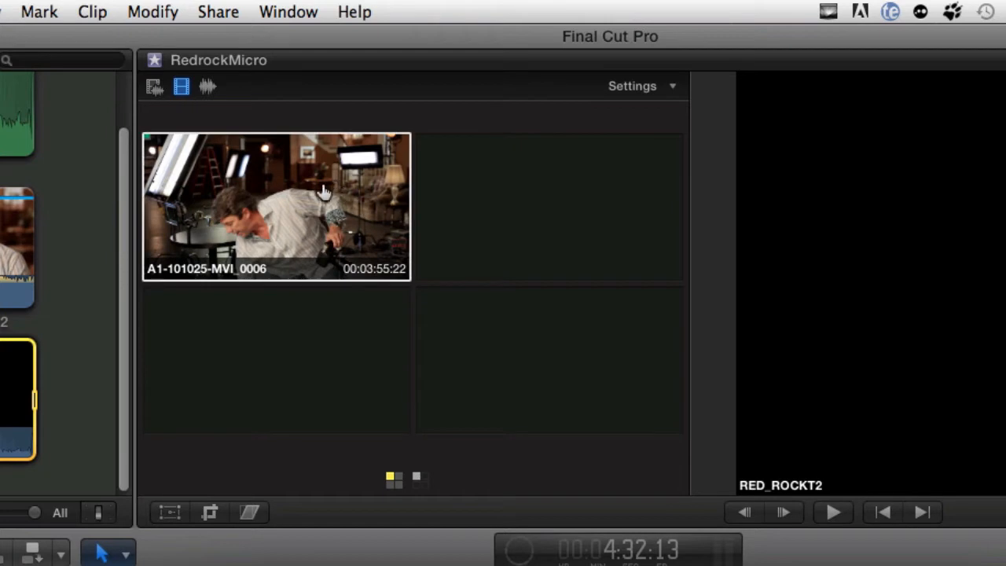
left_click(670, 90)
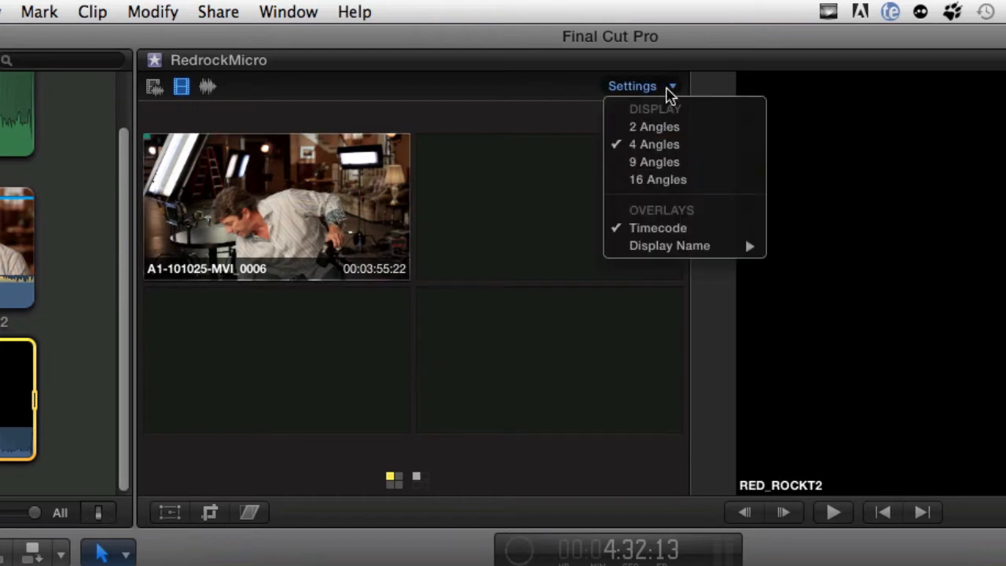
left_click(667, 162)
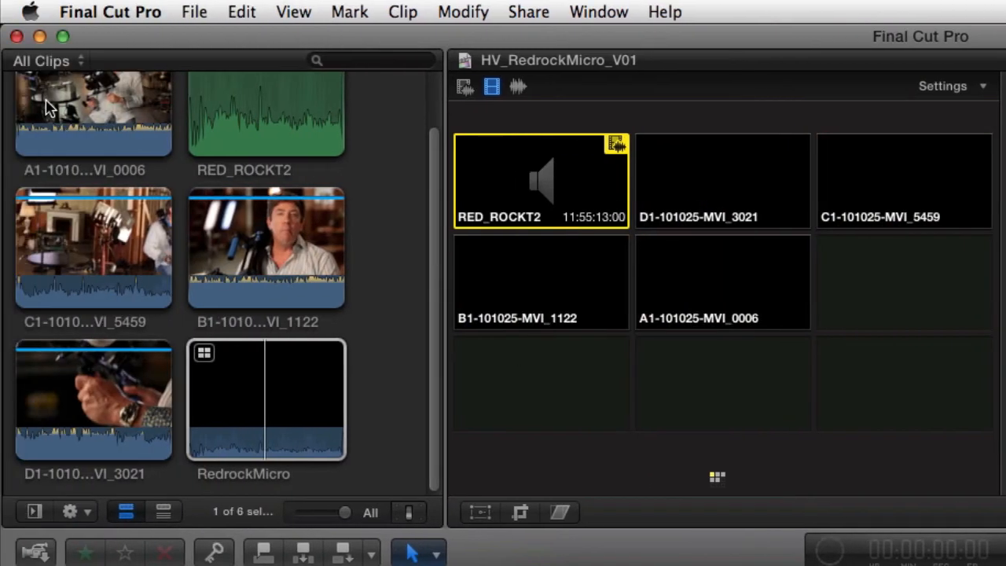
Show the Inspector for the A1-101025-MVI_0006 clip and set its camera name to Wide.
left_click(48, 103)
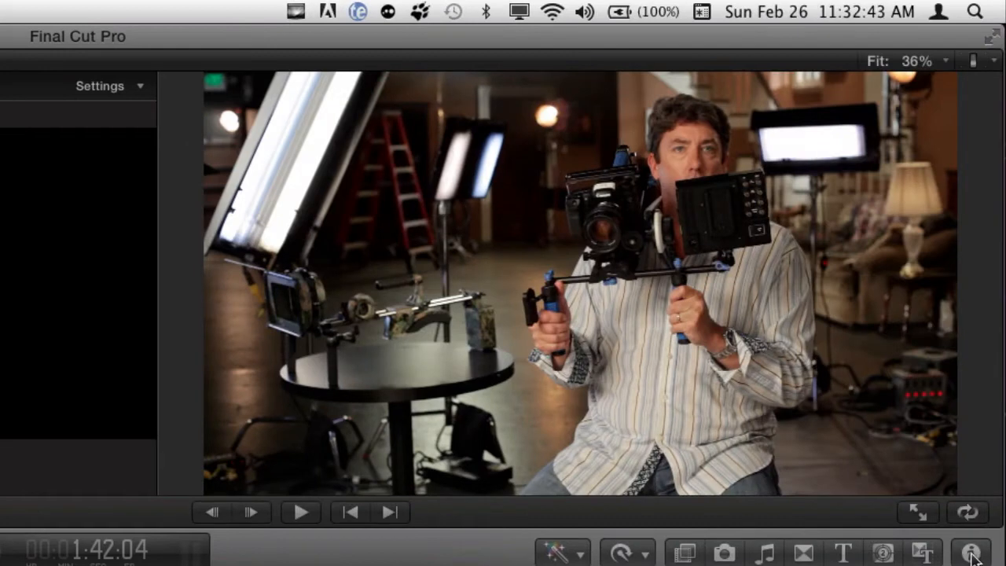
left_click(972, 554)
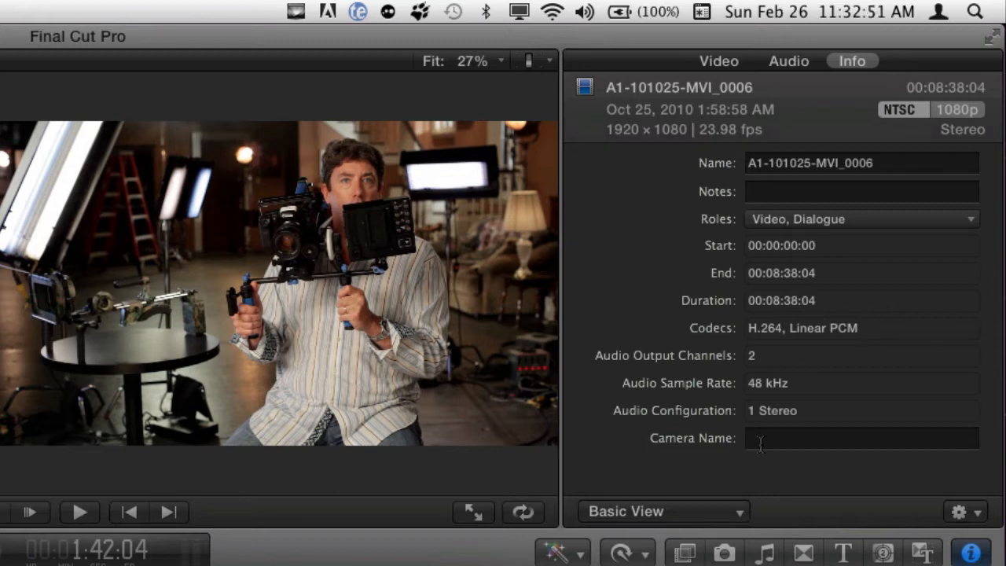
type("Wide")
key("Return")
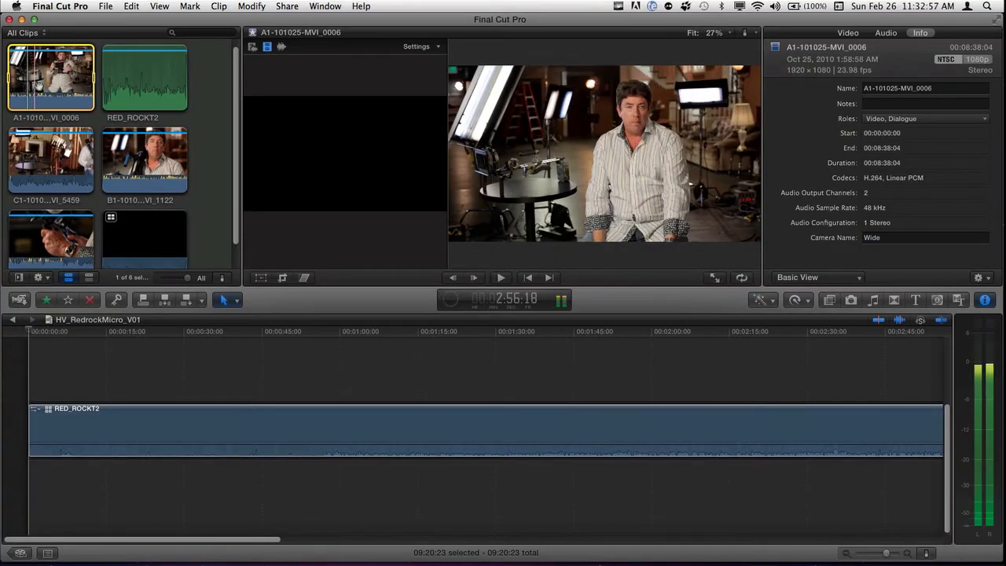
Set the camera name of the B1-101025-MVI_1122 clip to CU.
left_click(146, 180)
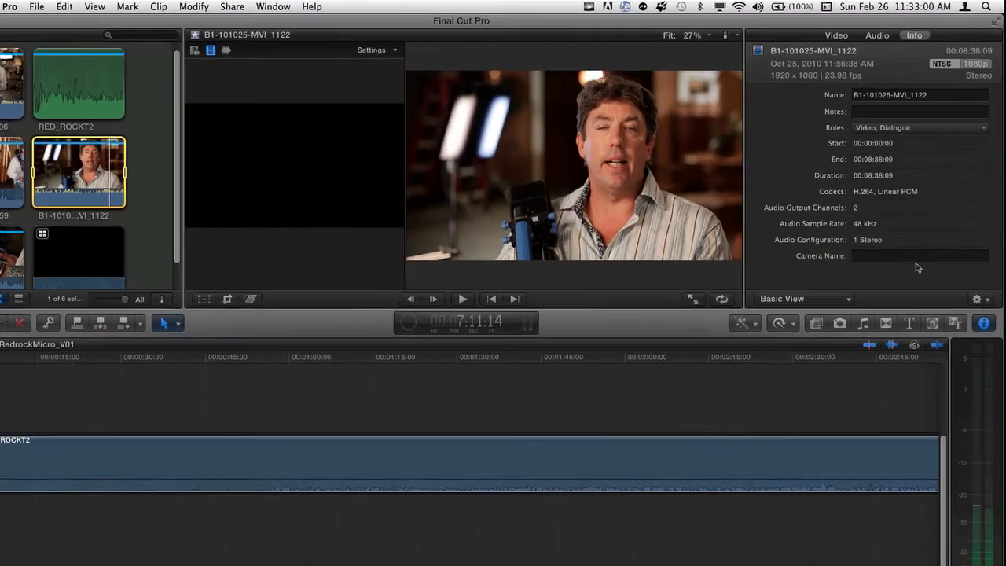
left_click(910, 240)
type("CU")
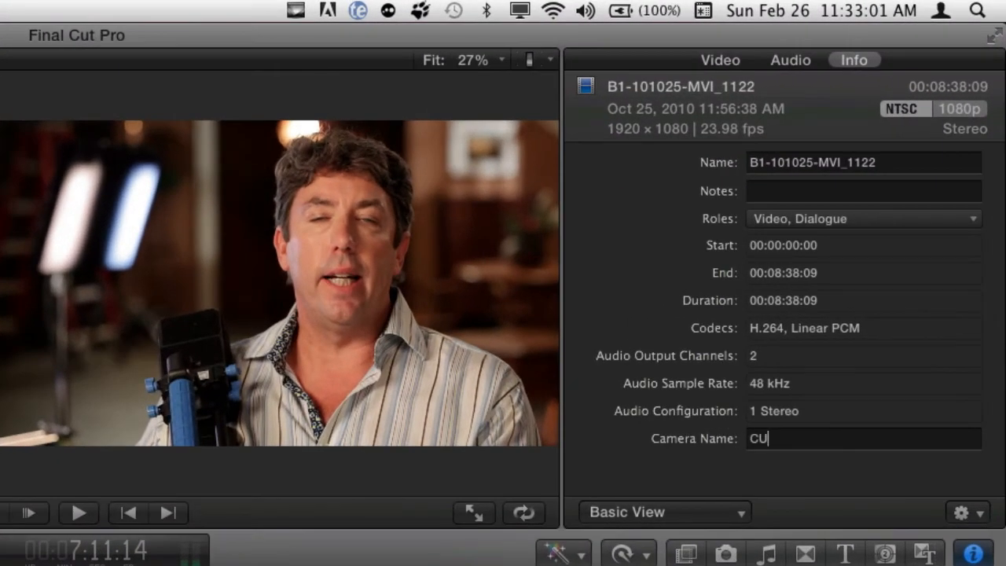
key("Return")
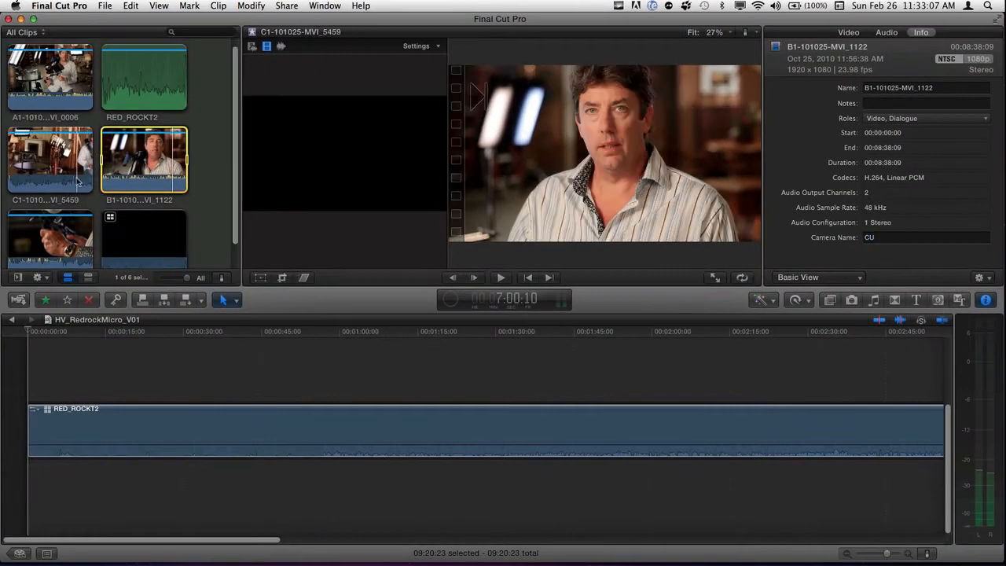
Set the camera name of the C1-101025-MVI_5459 clip to Steadicam.
left_click(50, 157)
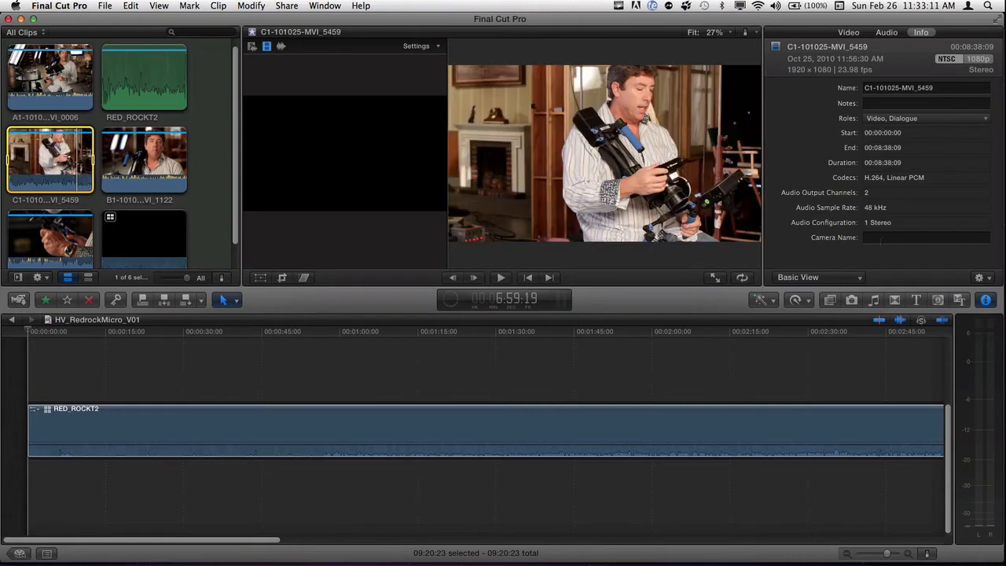
left_click(883, 239)
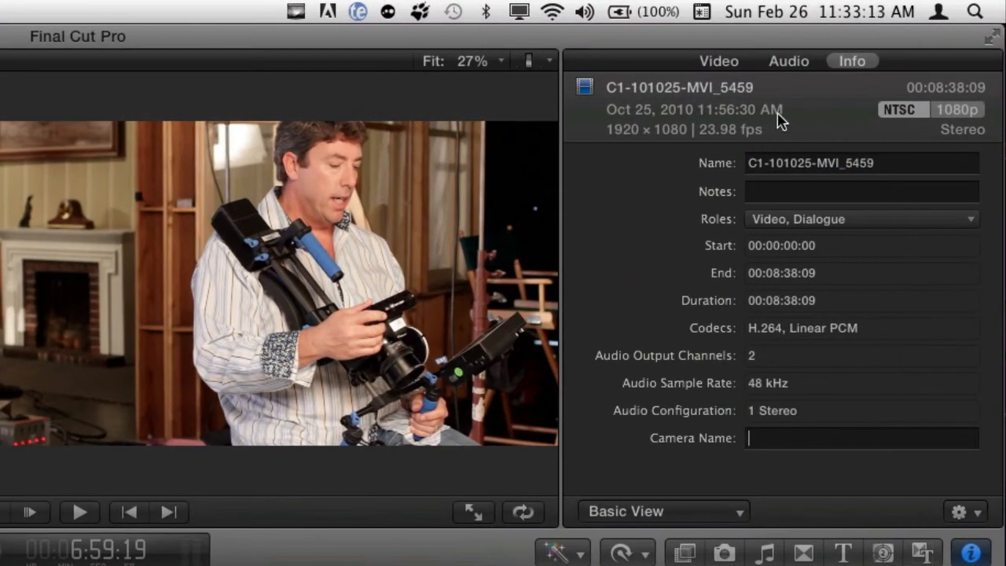
left_click(724, 63)
left_click(810, 66)
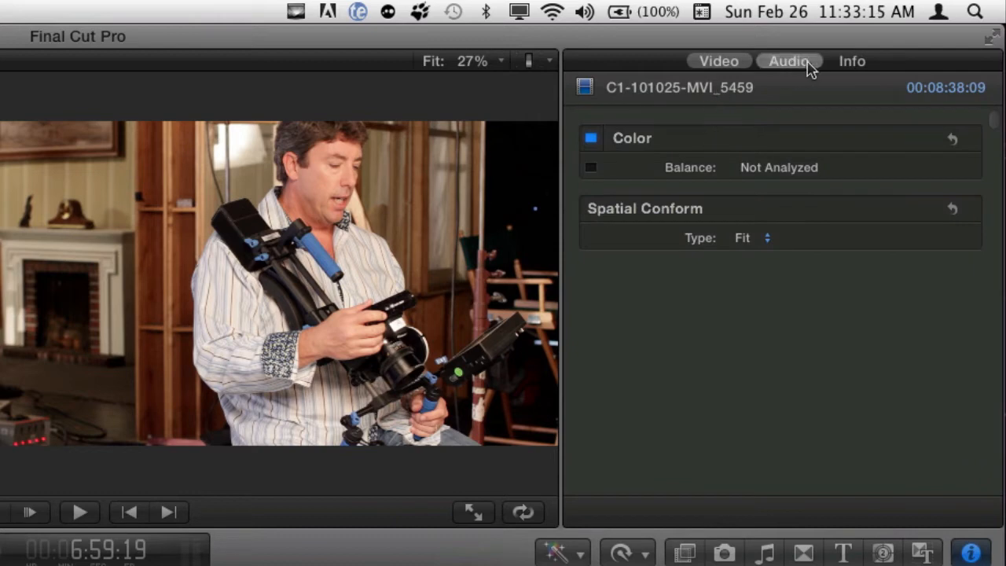
left_click(849, 62)
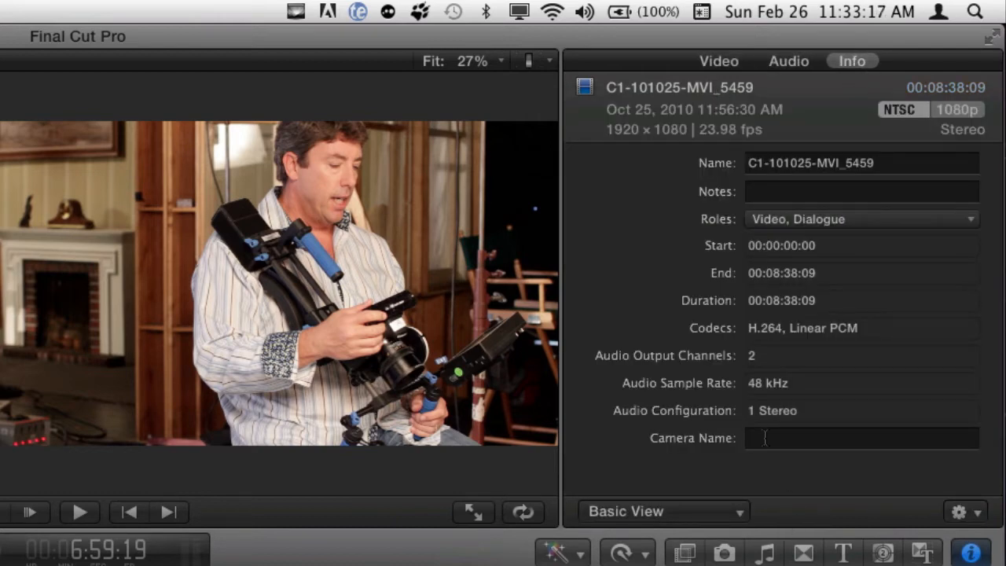
type("Steadicam")
key("Return")
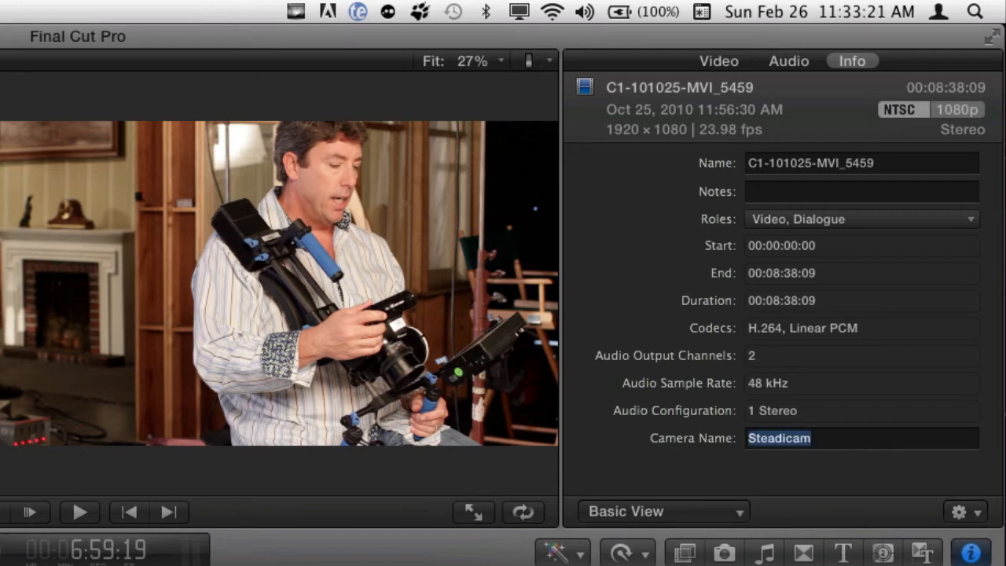
Set the camera name of the D1-101025-MVI_3021 clip to Side.
left_click(1, 417)
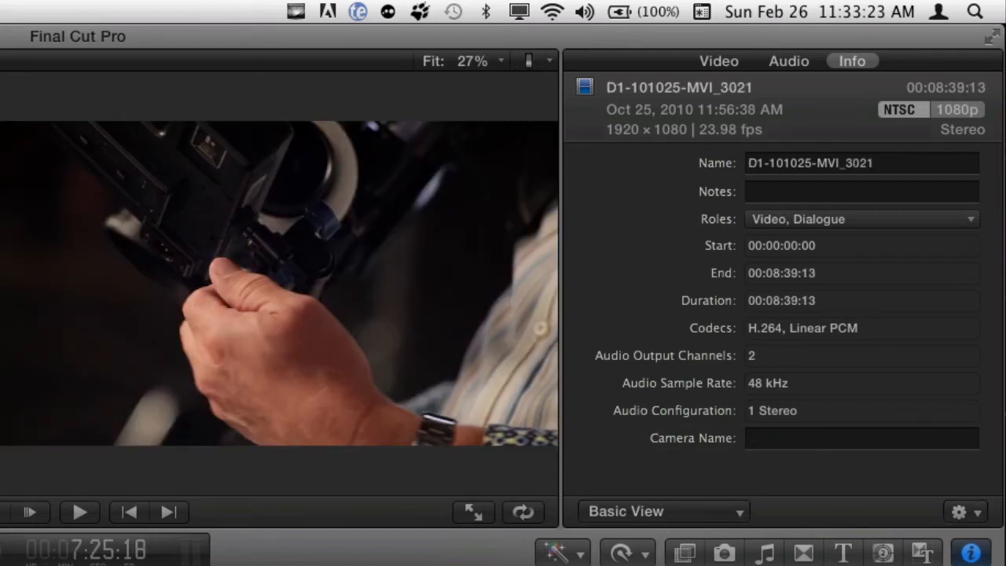
left_click(800, 437)
type("Side")
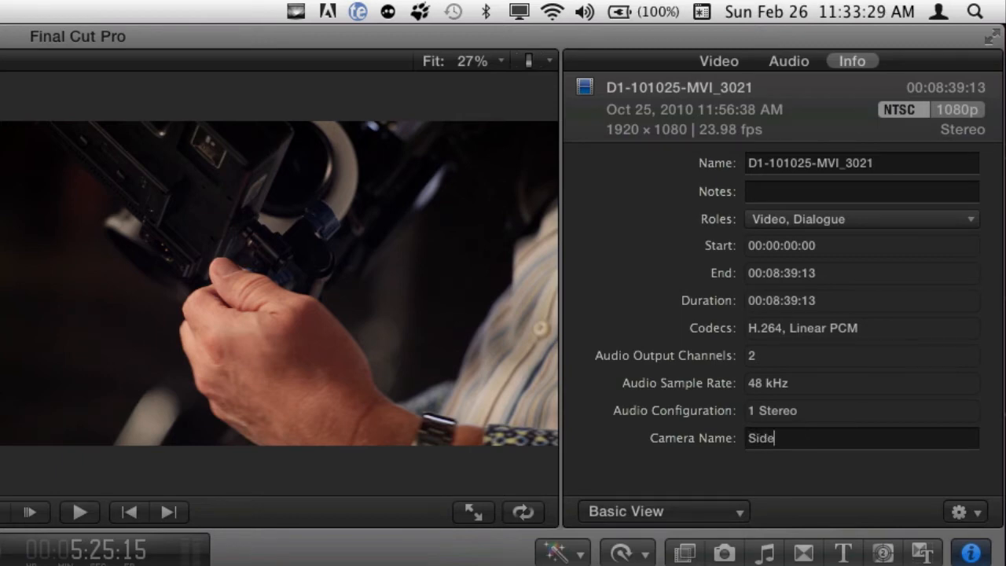
key("Return")
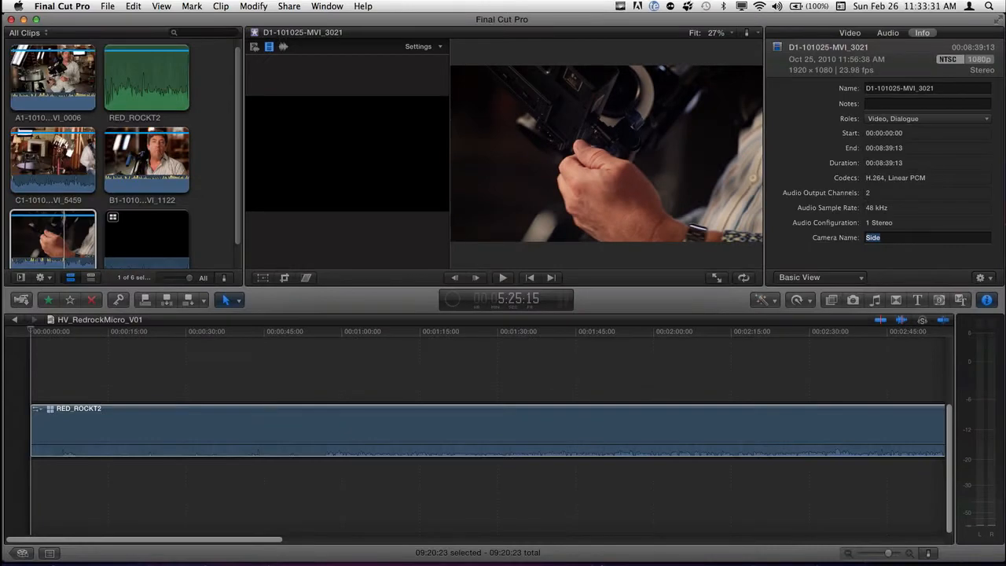
Examine the active video angle choices of the timeline multicam clip and the Angle Viewer's display name options.
left_click(310, 406)
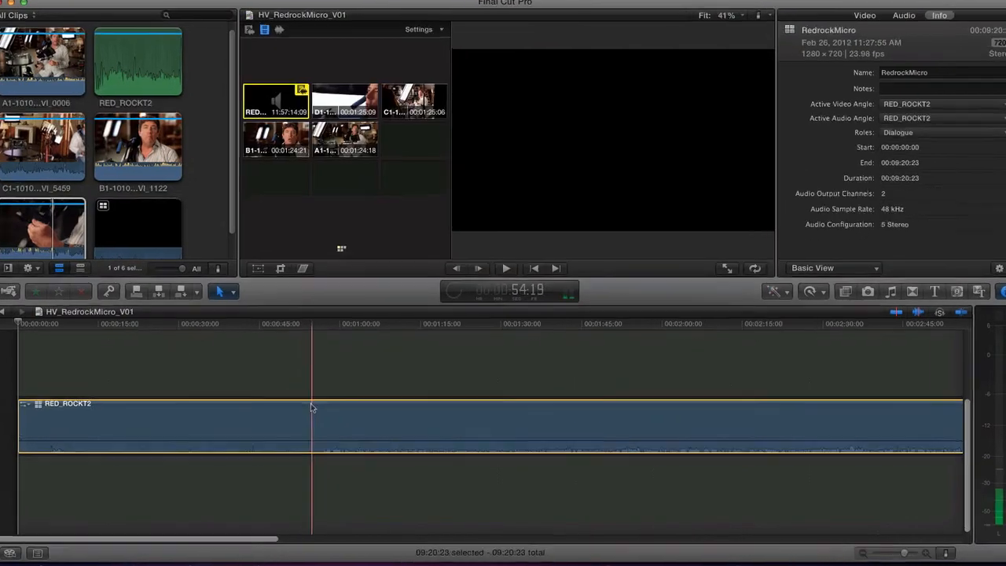
right_click(314, 412)
mouse_move(496, 224)
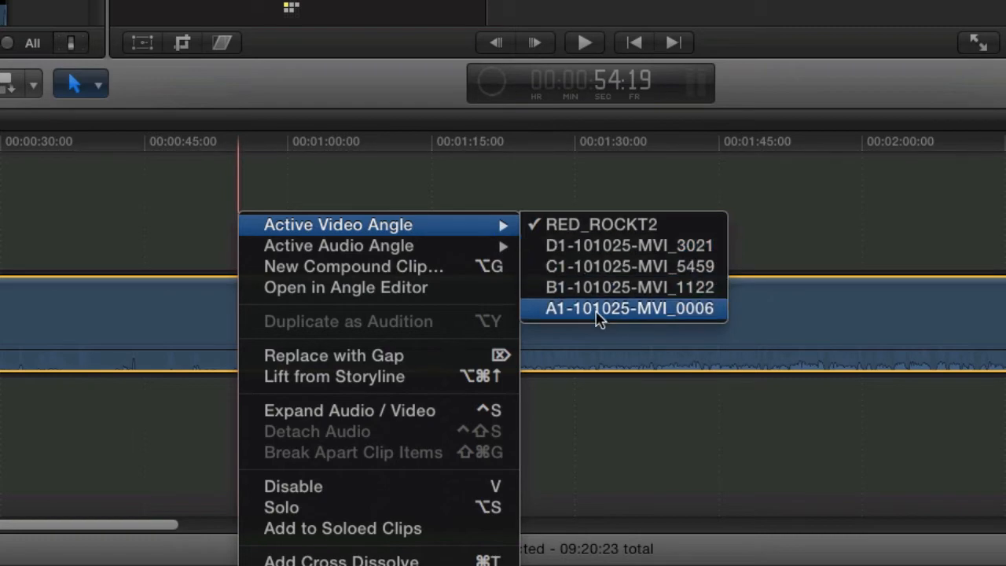
left_click(844, 207)
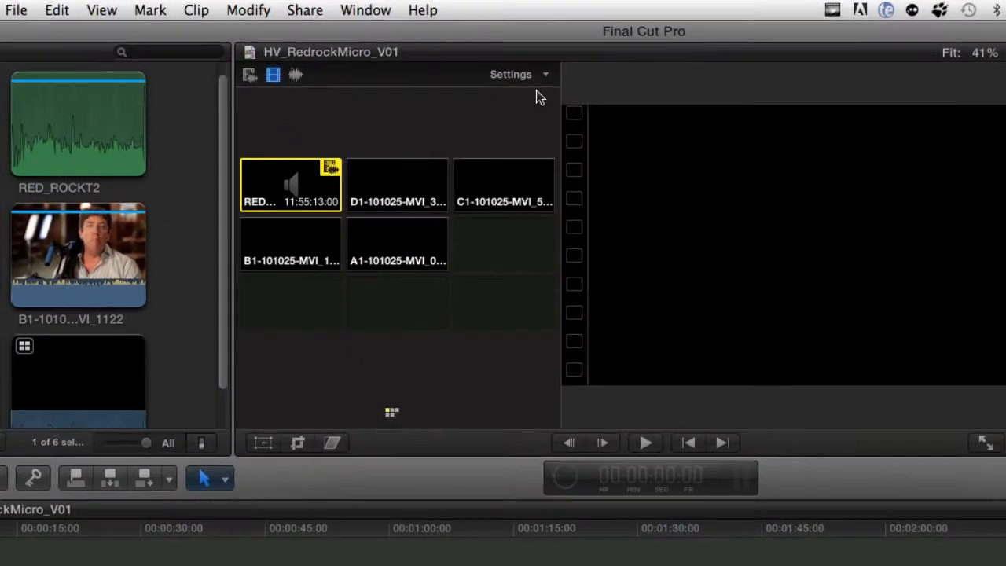
left_click(545, 74)
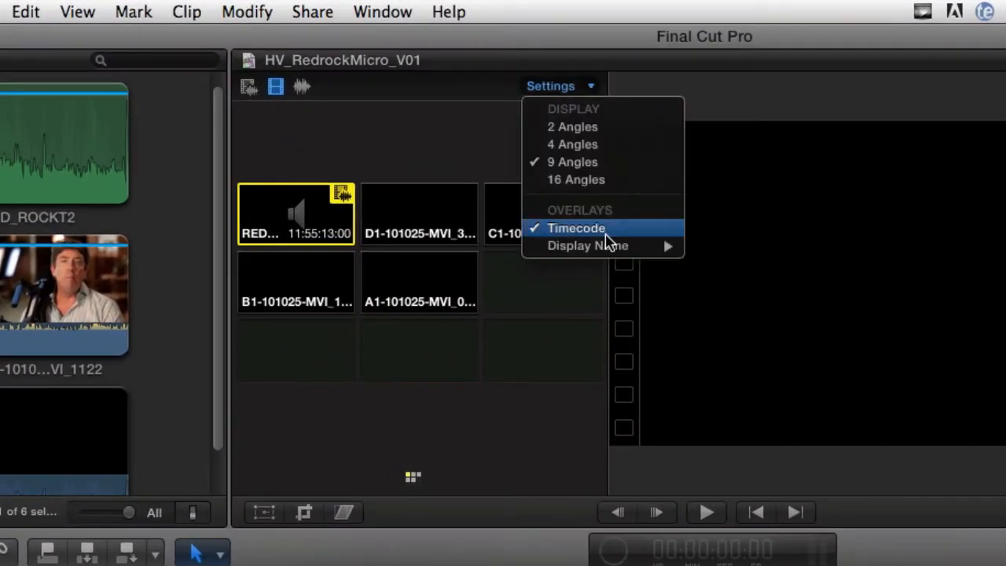
mouse_move(562, 215)
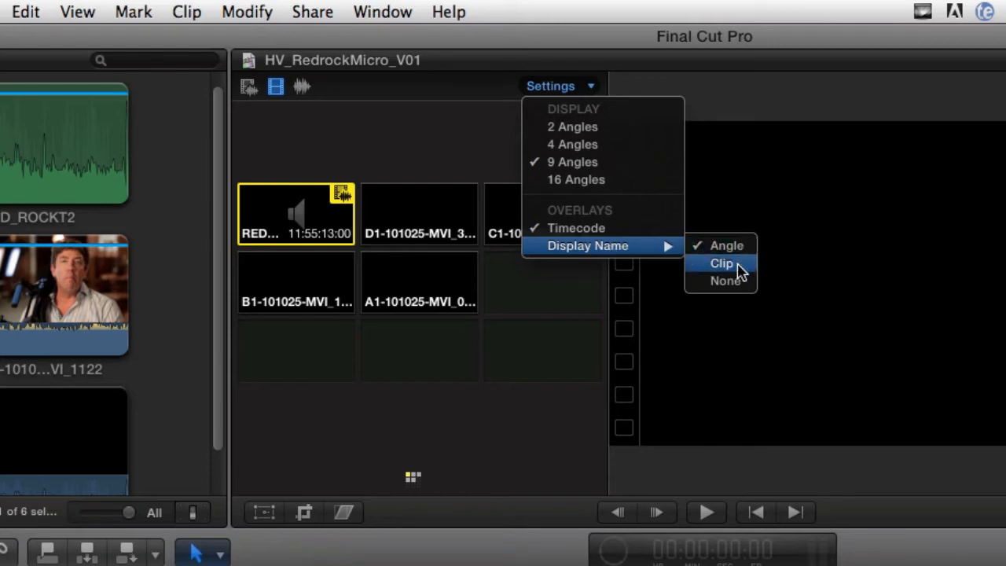
left_click(911, 272)
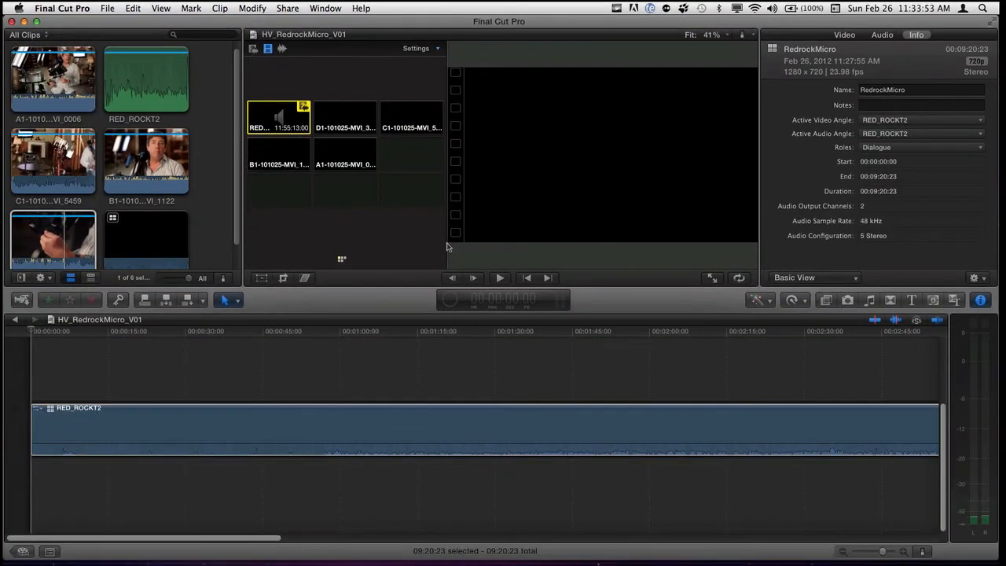
Recheck the timeline clip's active video angle list and inspect the camera name of the A1-101025-MVI_0006 clip.
left_click(314, 348)
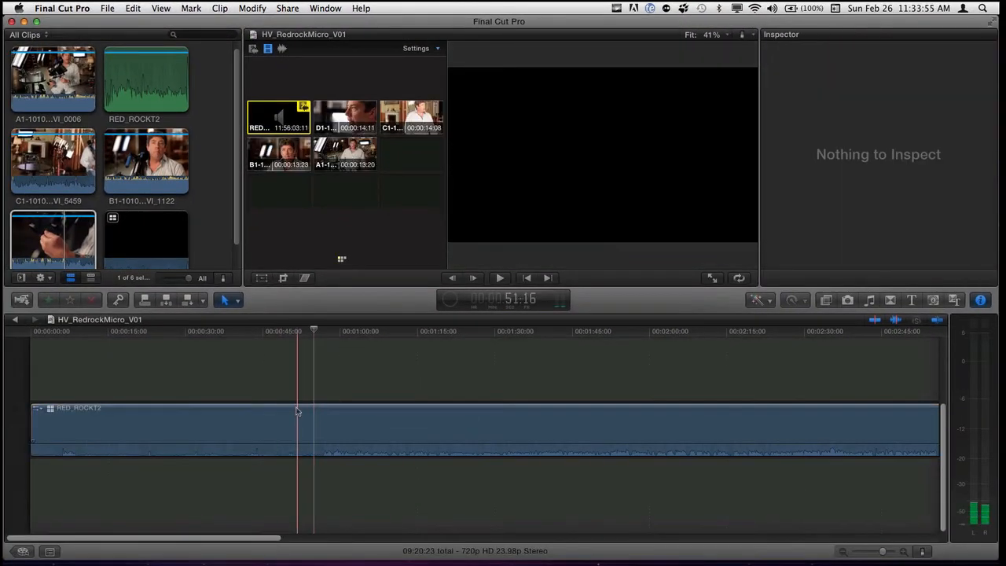
right_click(295, 418)
mouse_move(438, 378)
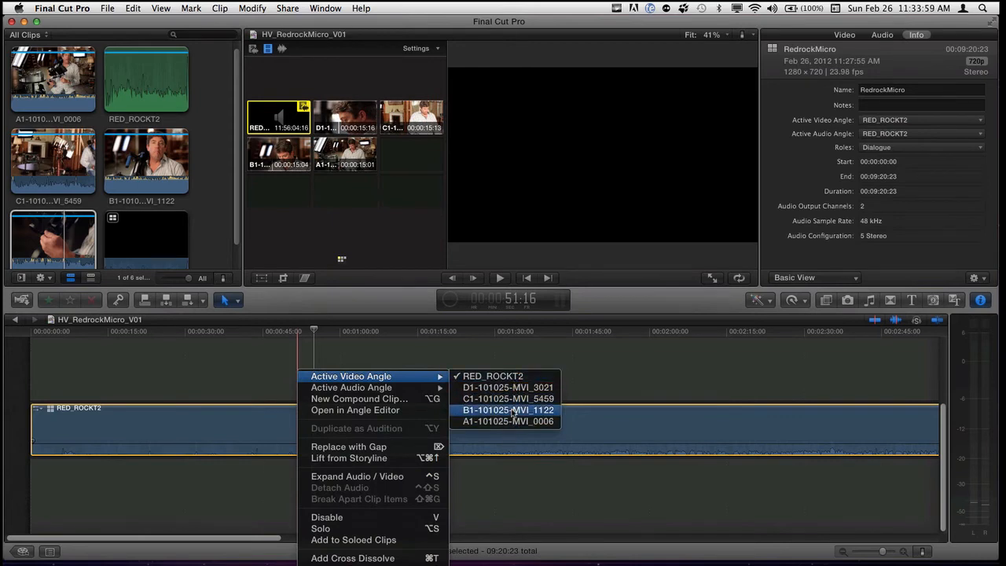
left_click(629, 366)
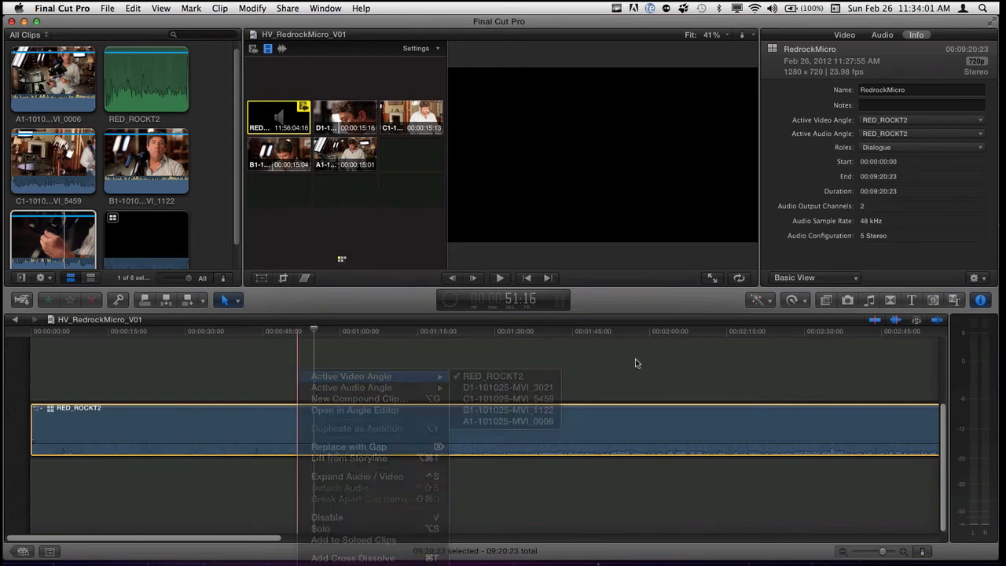
left_click(55, 108)
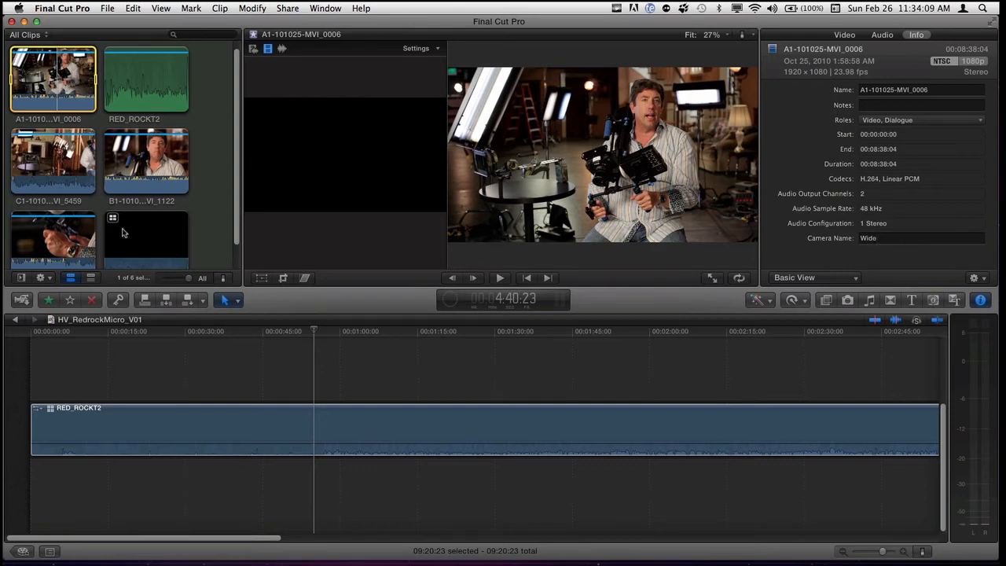
left_click(337, 428)
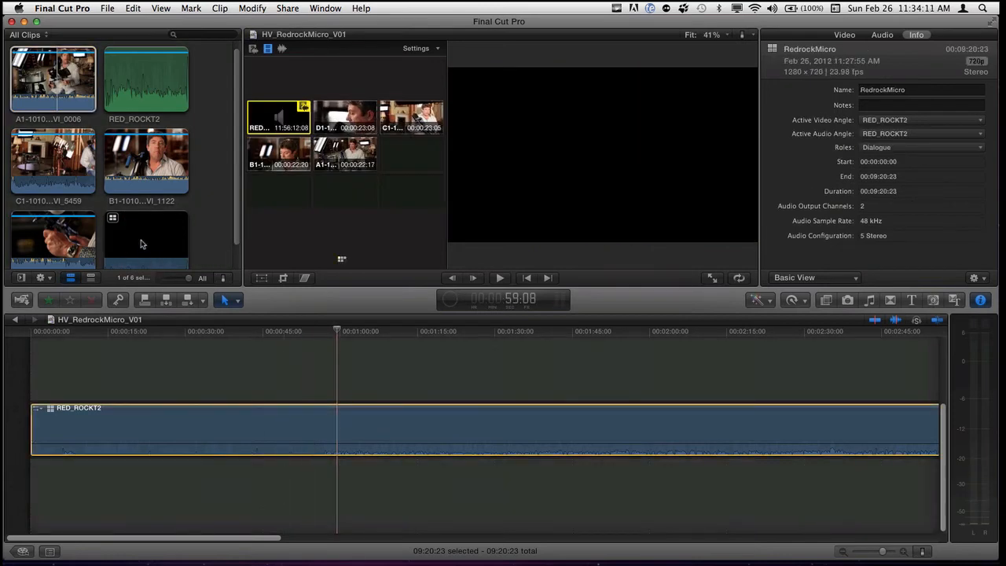
Try to move the RedrockMicro multicam clip to the trash.
left_click(140, 245)
right_click(141, 245)
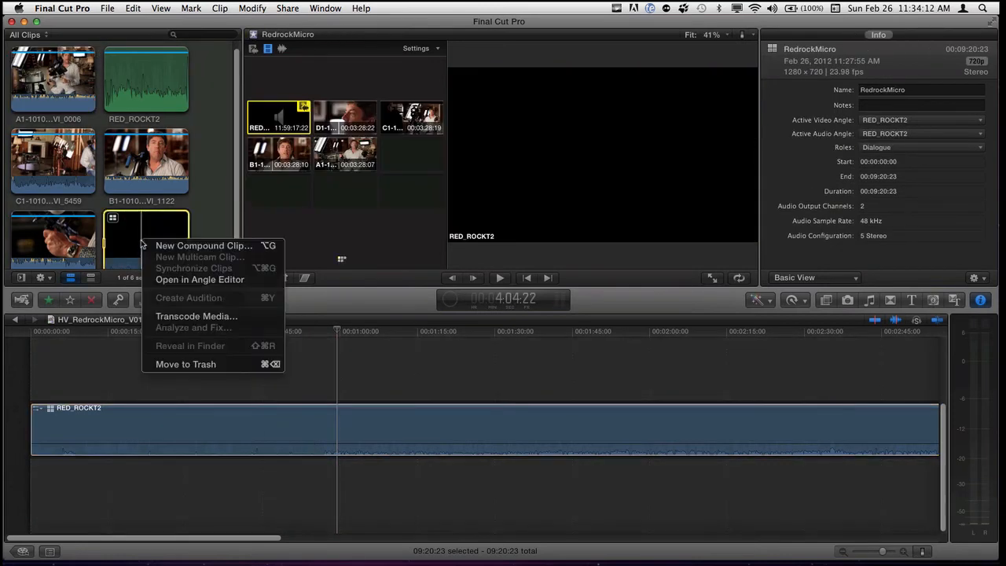
left_click(197, 364)
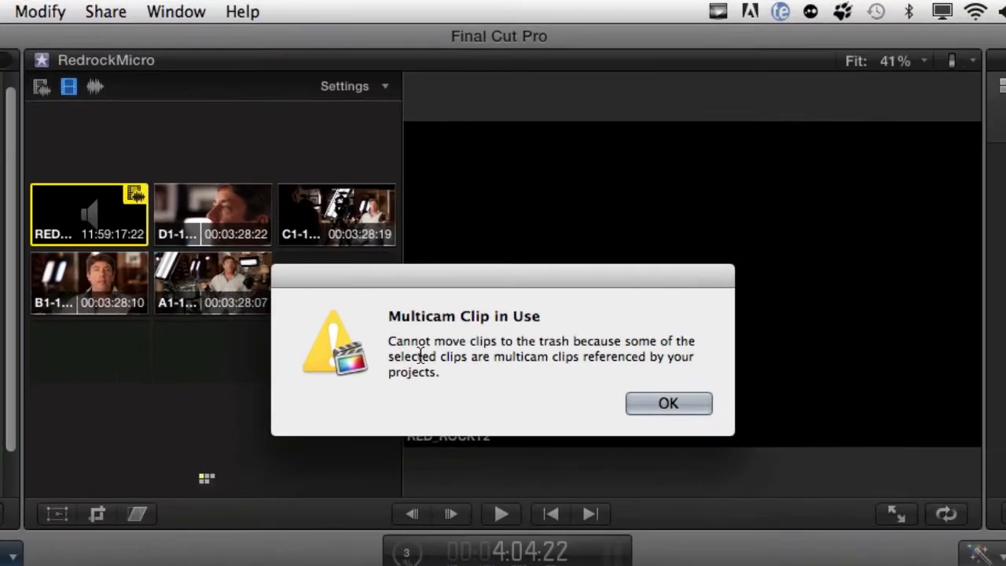
left_click(656, 406)
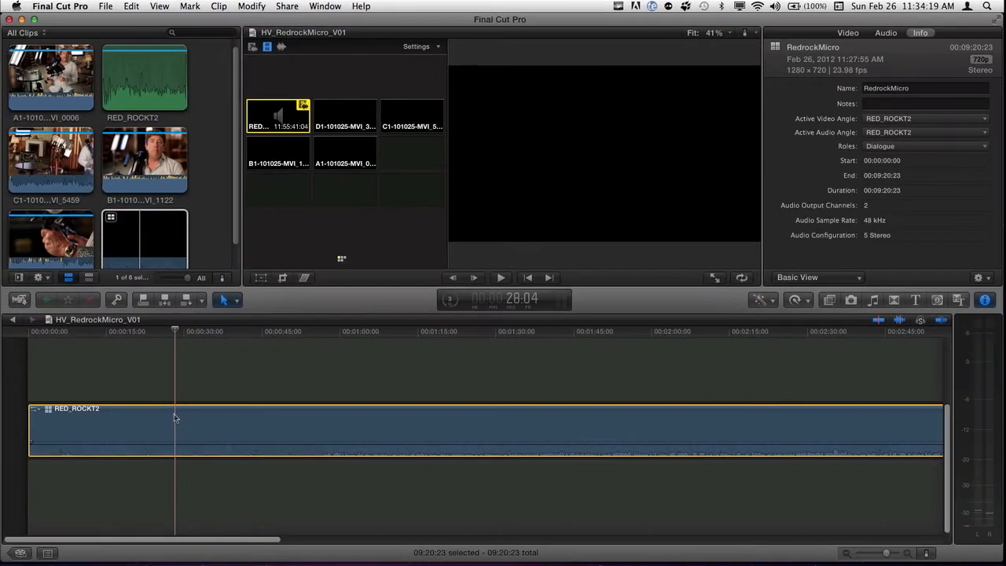
Delete the multicam clip from the HV_RedrockMicro_V01 timeline and try moving RedrockMicro to the trash.
left_click(146, 246)
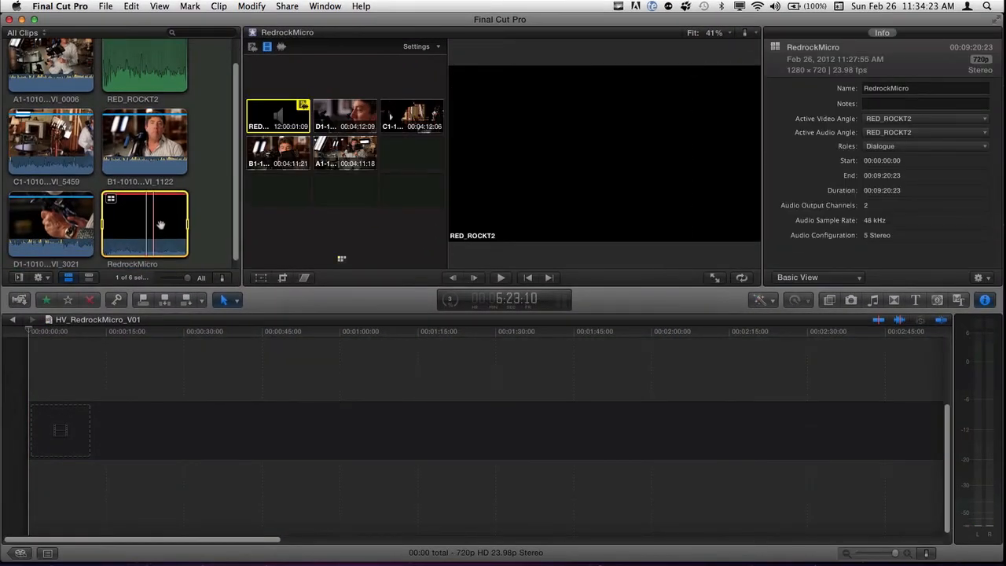
right_click(161, 225)
left_click(214, 351)
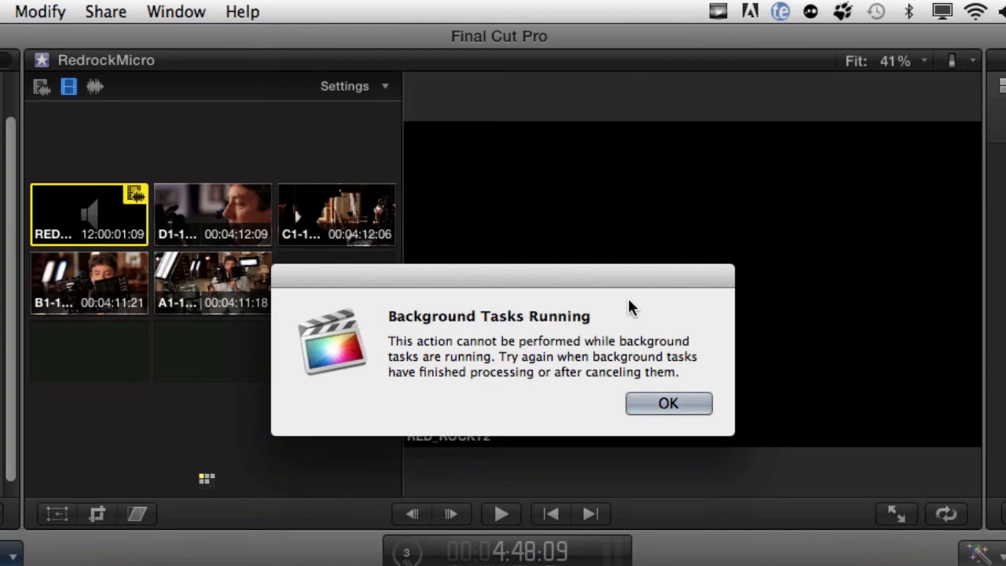
left_click(665, 404)
Show the Background Tasks window over the viewer and expand the Transcoding and Analysis task list.
left_click(180, 9)
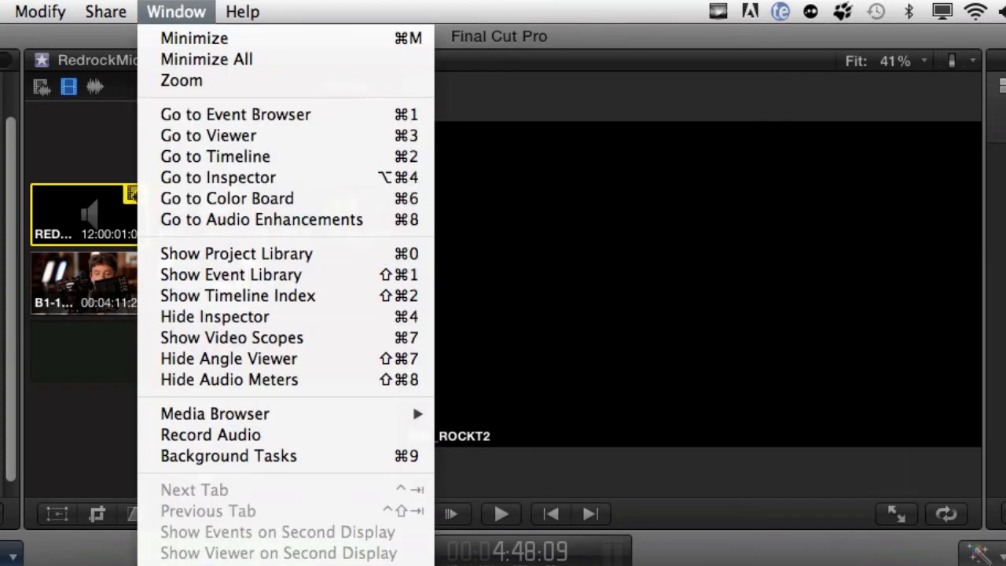
left_click(292, 456)
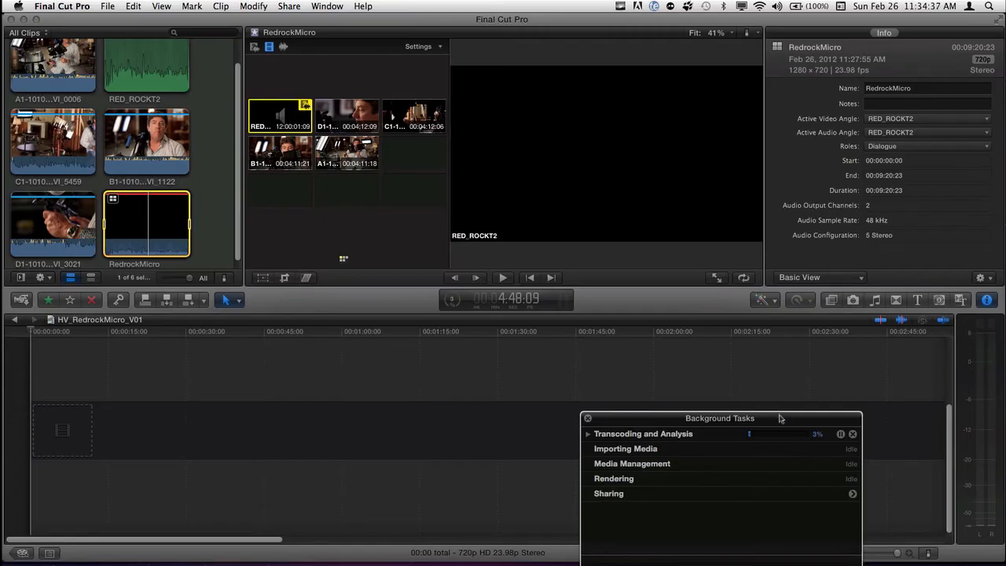
left_click_drag(781, 418, 609, 102)
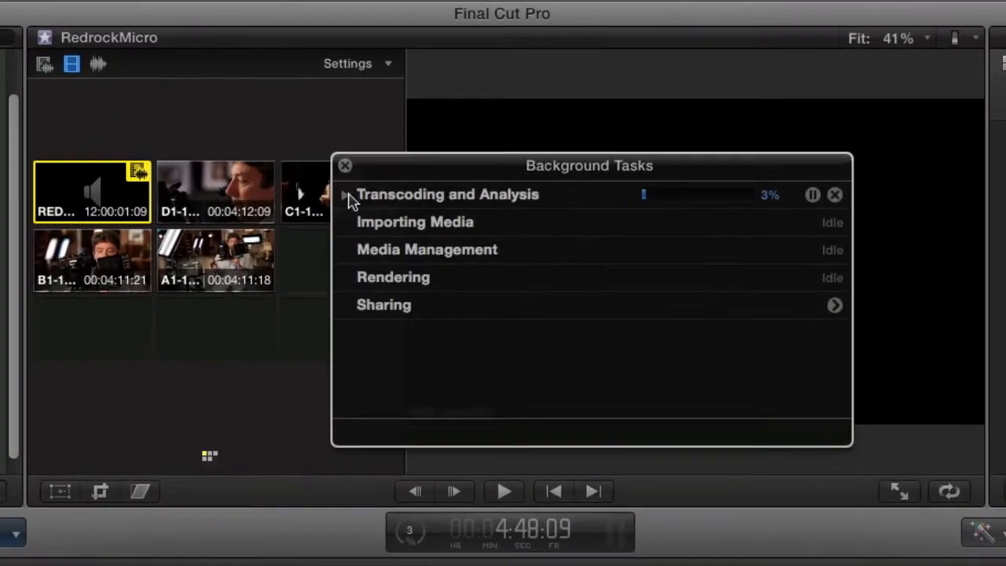
left_click(418, 118)
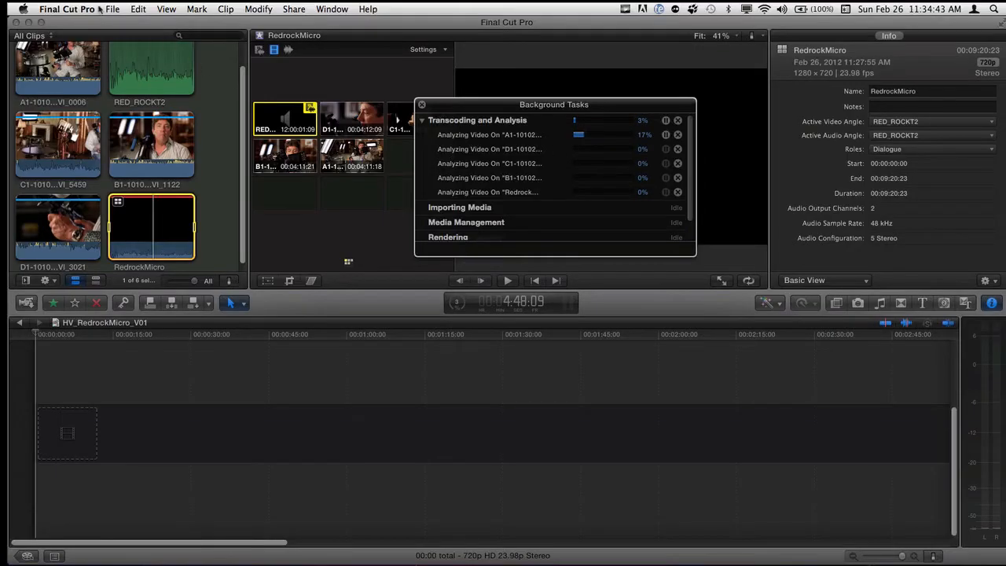
Review the transcoding and analysis options in the Import preferences.
left_click(67, 8)
left_click(69, 42)
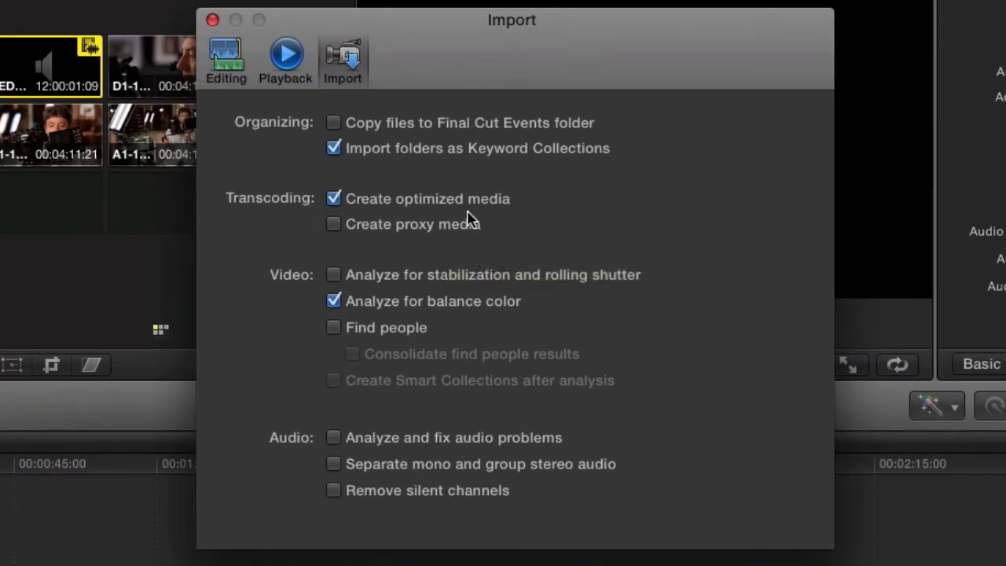
left_click(213, 21)
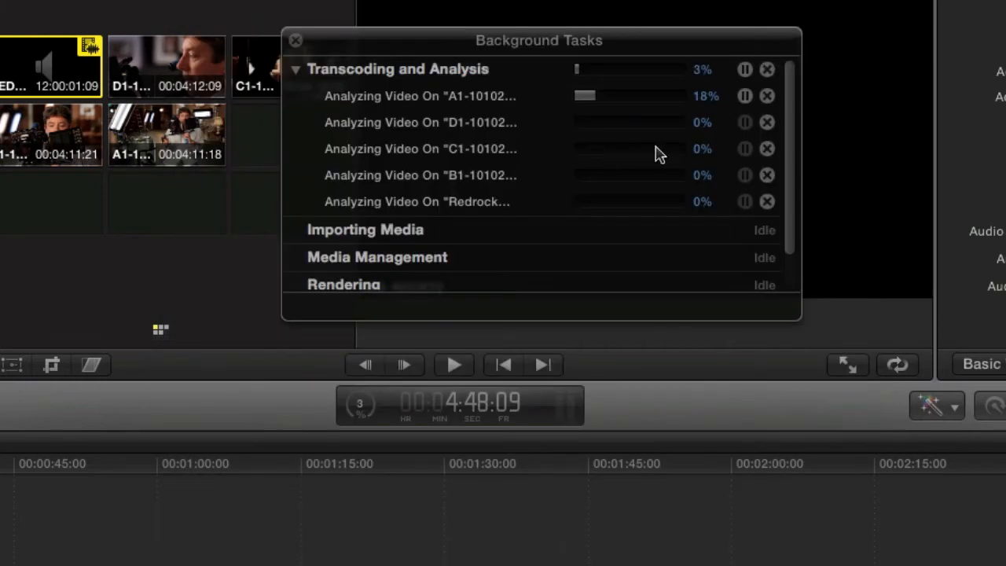
Pause all Transcoding and Analysis tasks and close the Background Tasks window.
left_click(745, 70)
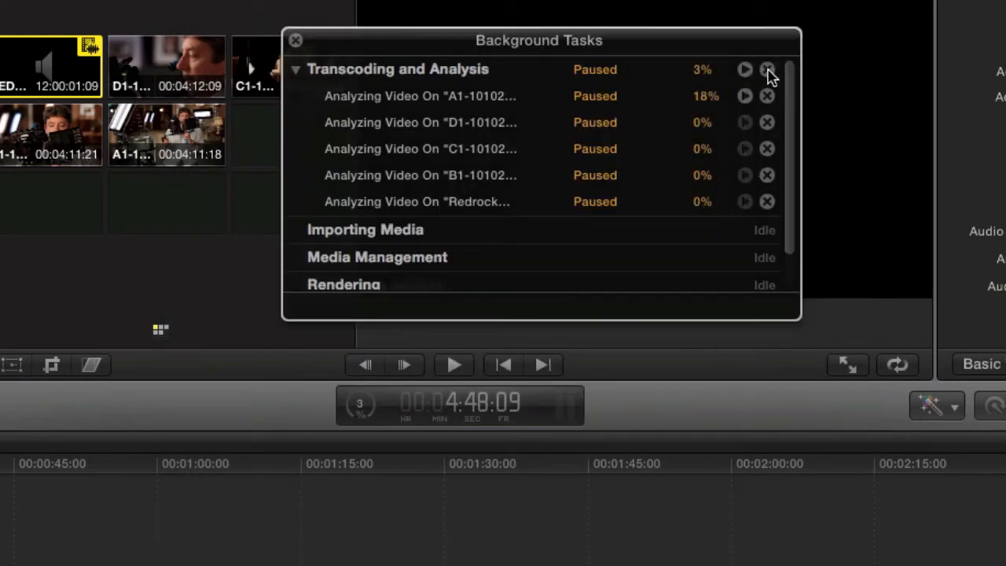
left_click(296, 41)
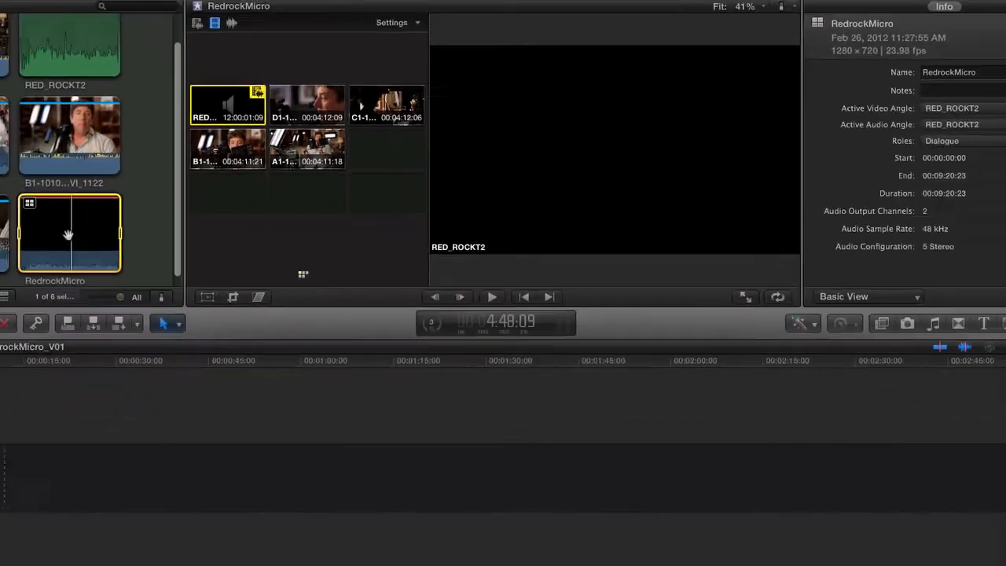
Try again to move the RedrockMicro multicam clip to the trash.
right_click(147, 228)
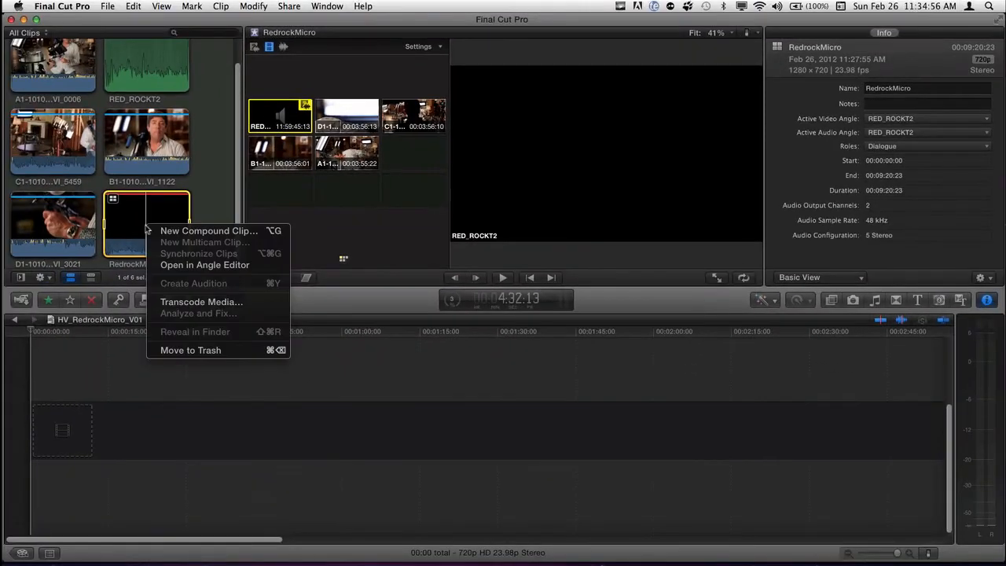
left_click(242, 354)
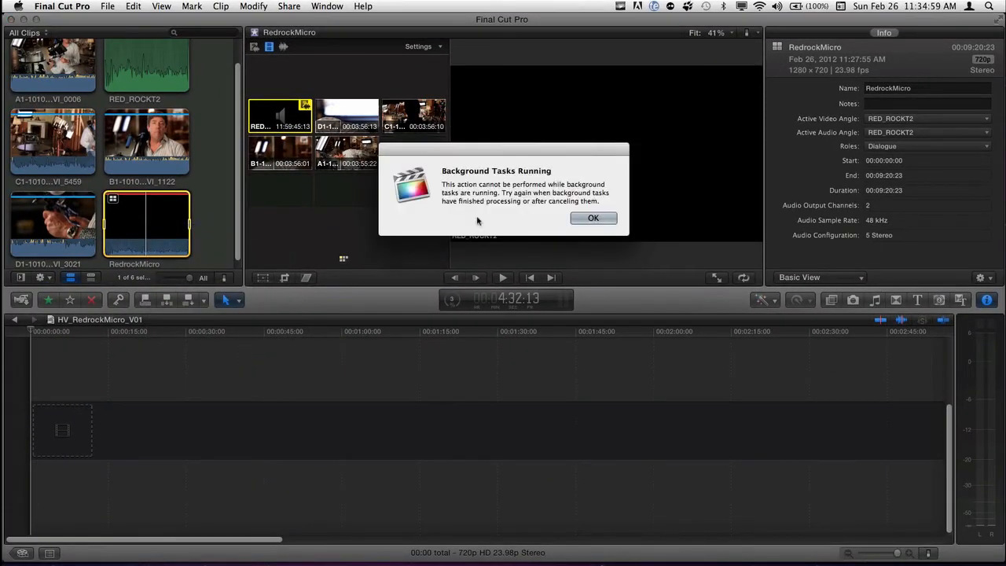
left_click(576, 218)
Cancel all paused Transcoding and Analysis tasks and move the RedrockMicro multicam clip to the trash.
key("super+9")
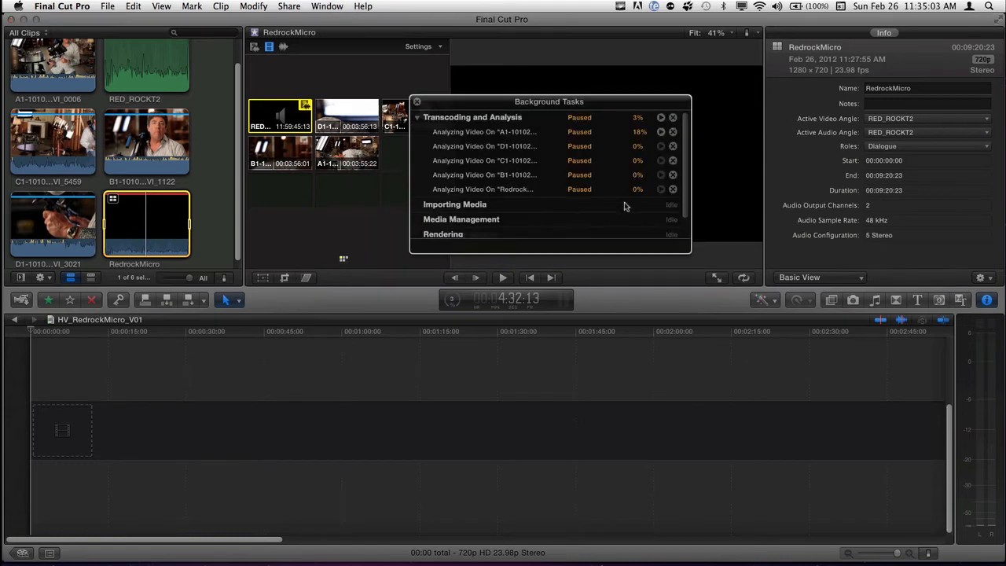
left_click_drag(689, 254, 689, 374)
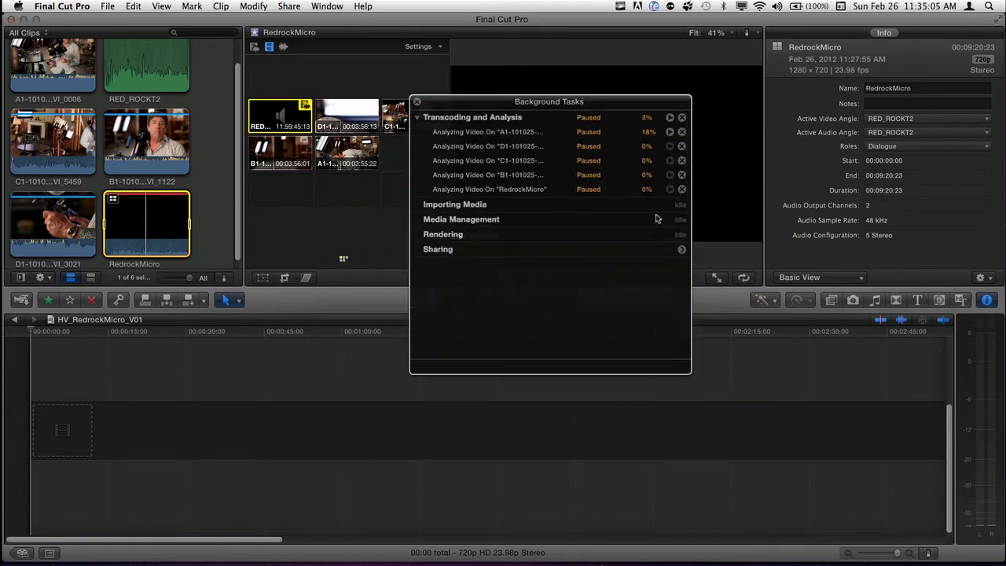
left_click(680, 118)
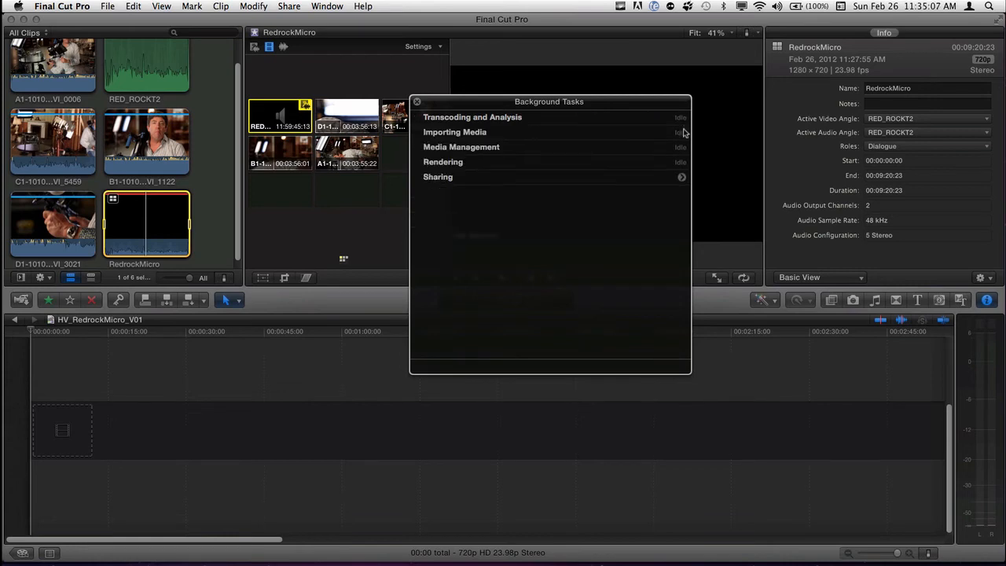
left_click(418, 103)
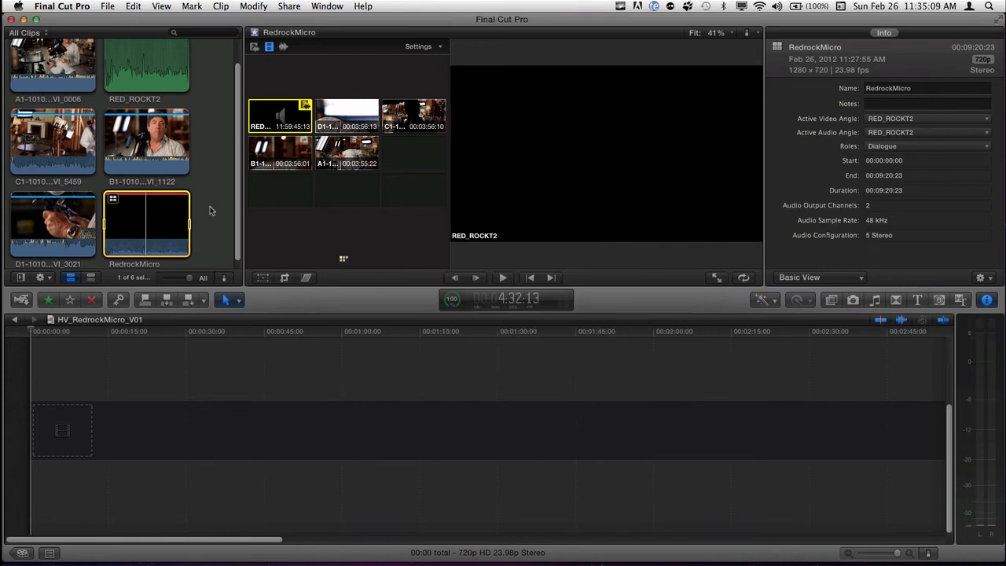
right_click(169, 214)
left_click(257, 343)
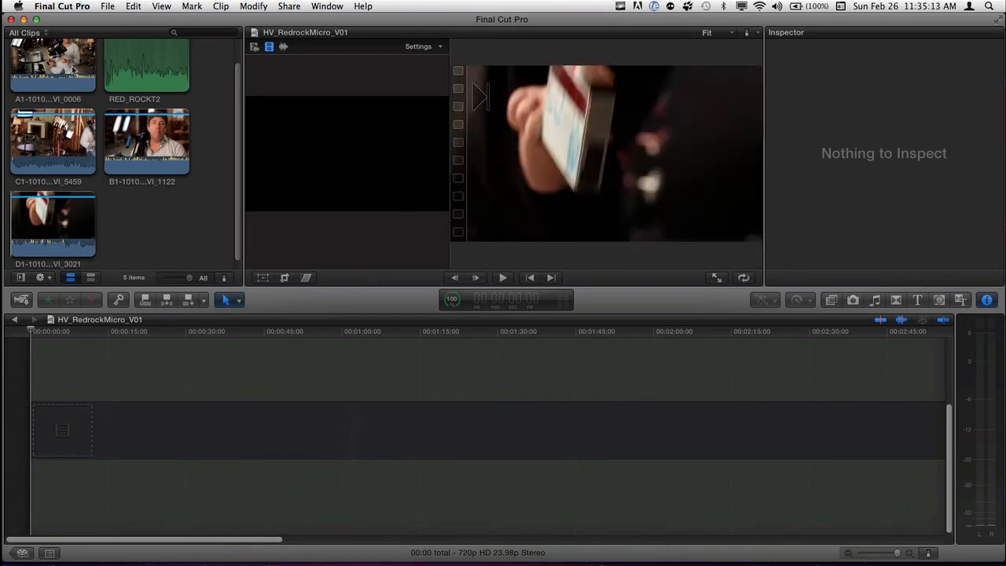
Create a multicam clip named Redrock from all five source clips, keeping automatic angle settings and audio synchronization.
left_click(76, 70)
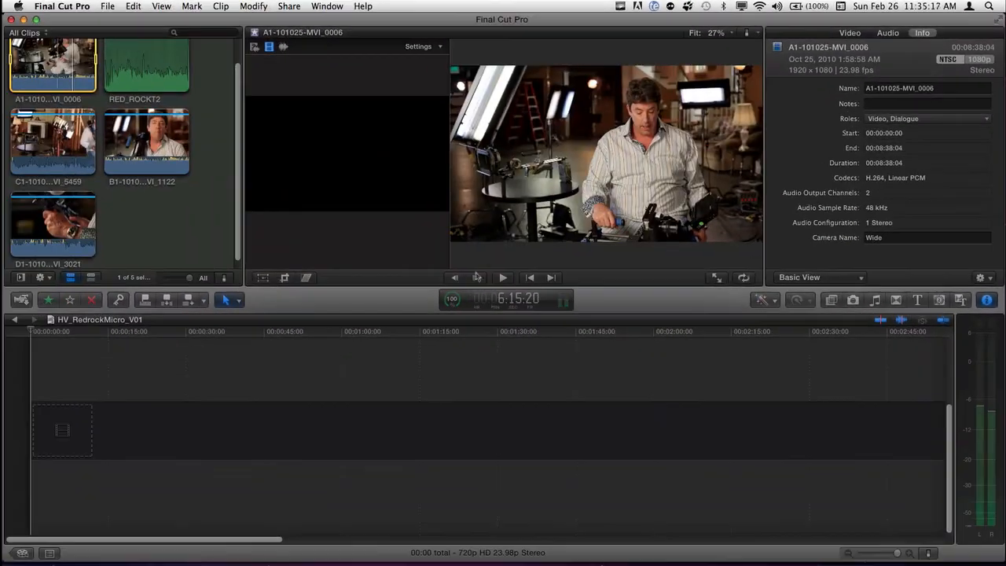
left_click_drag(175, 229, 91, 46)
right_click(116, 49)
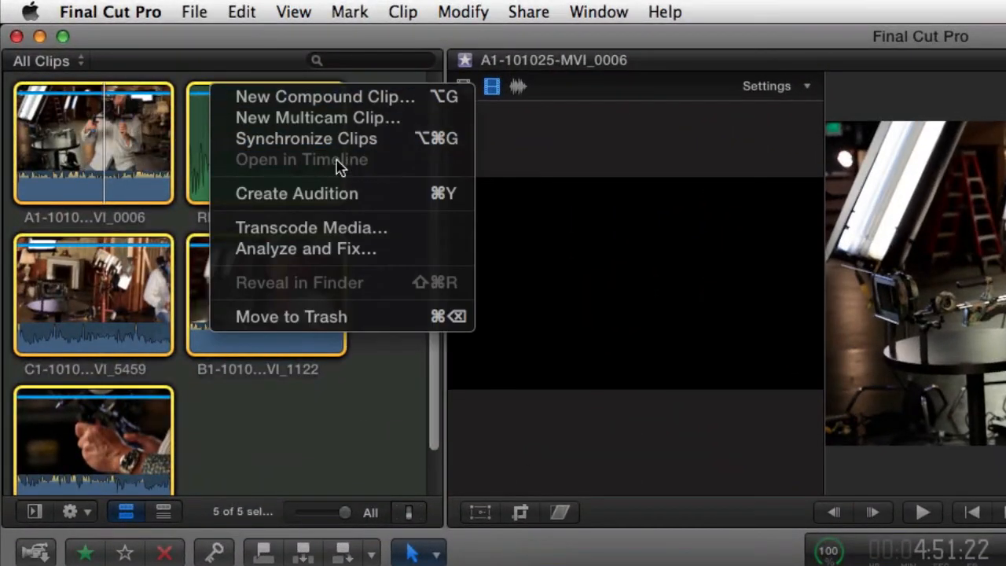
left_click(348, 117)
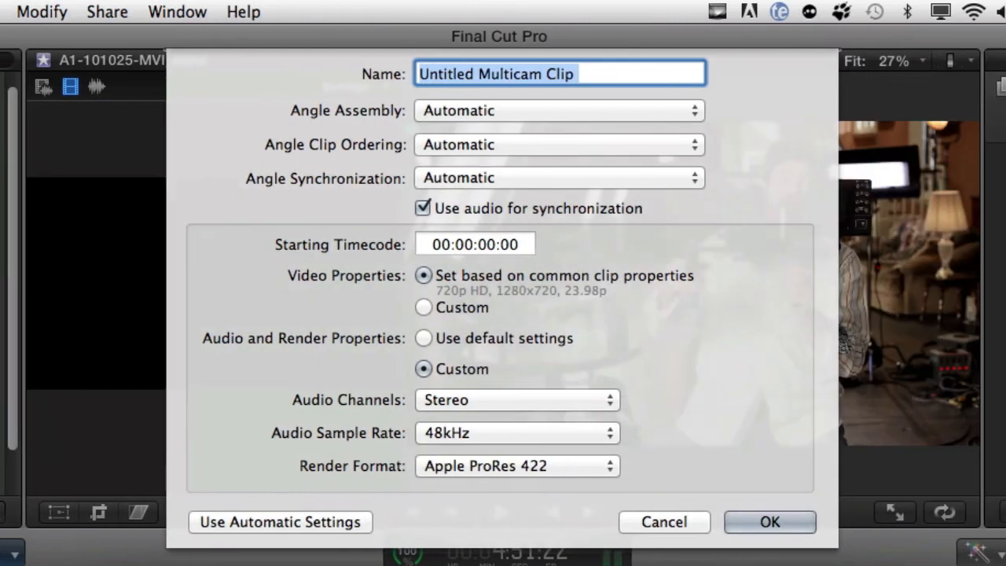
type("red")
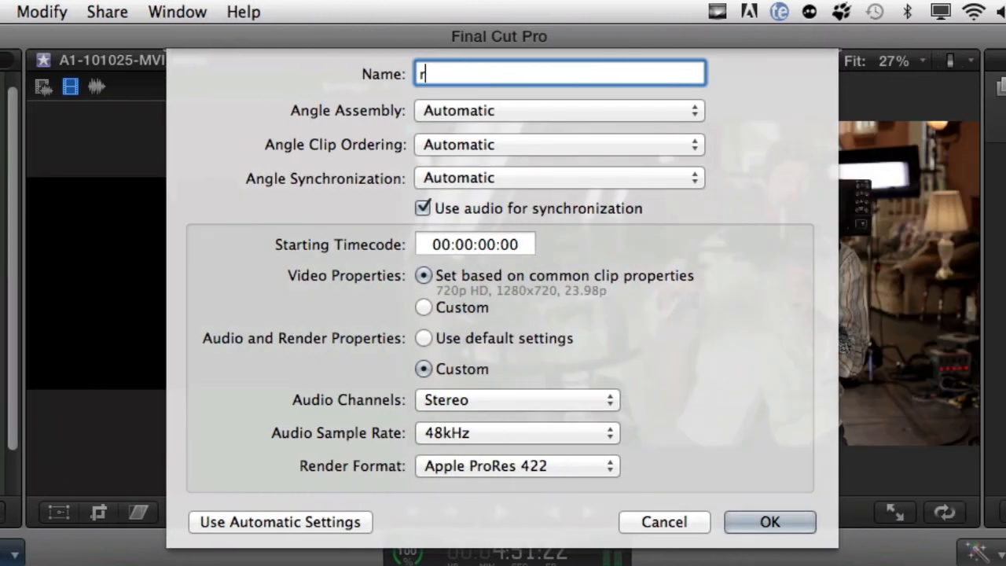
key("BackSpace")
key("BackSpace")
key("BackSpace")
type("Redrock")
key("Return")
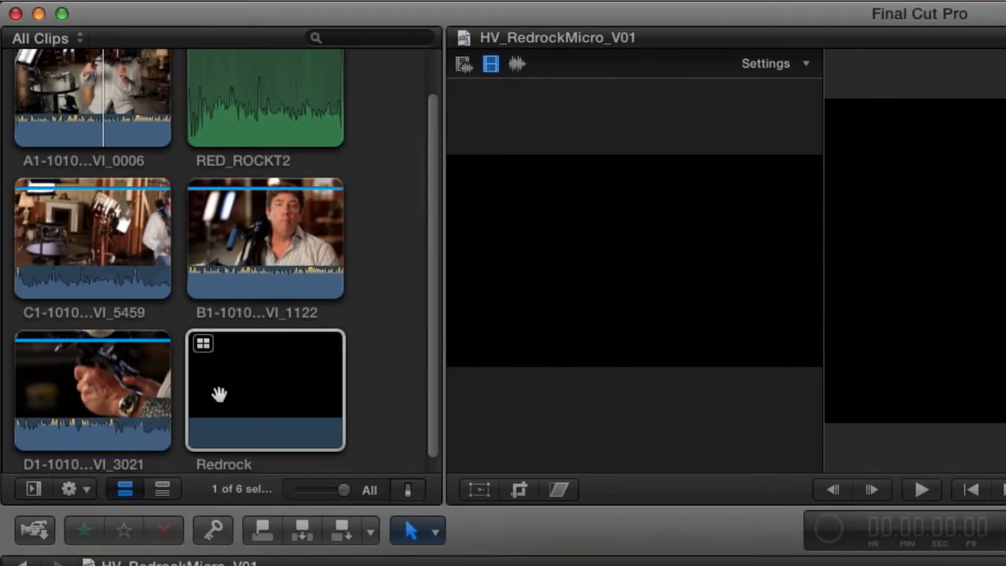
Add the Redrock multicam clip to the HV_RedrockMicro_V01 timeline and check its active angle options.
left_click(218, 393)
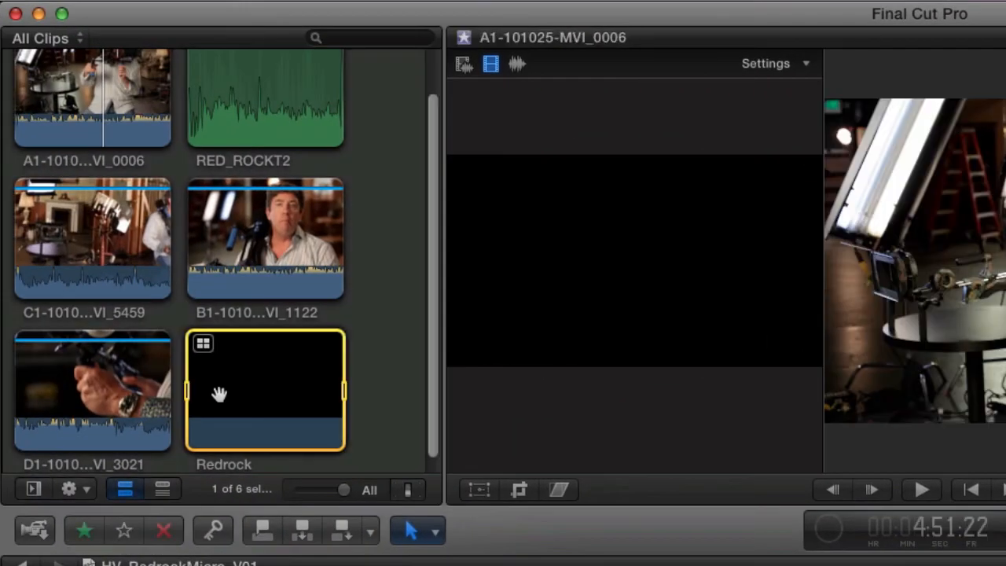
left_click_drag(218, 392, 189, 316)
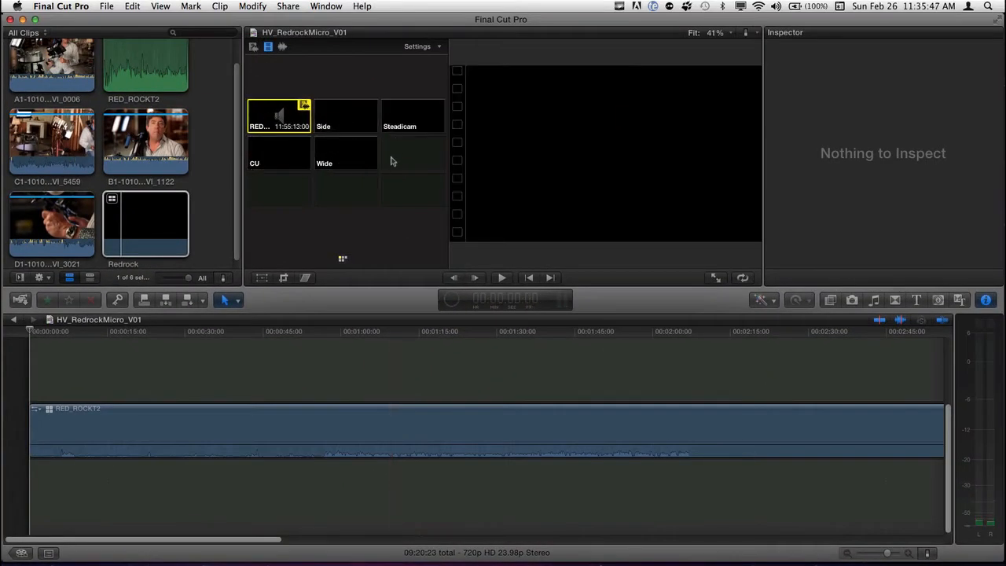
right_click(407, 409)
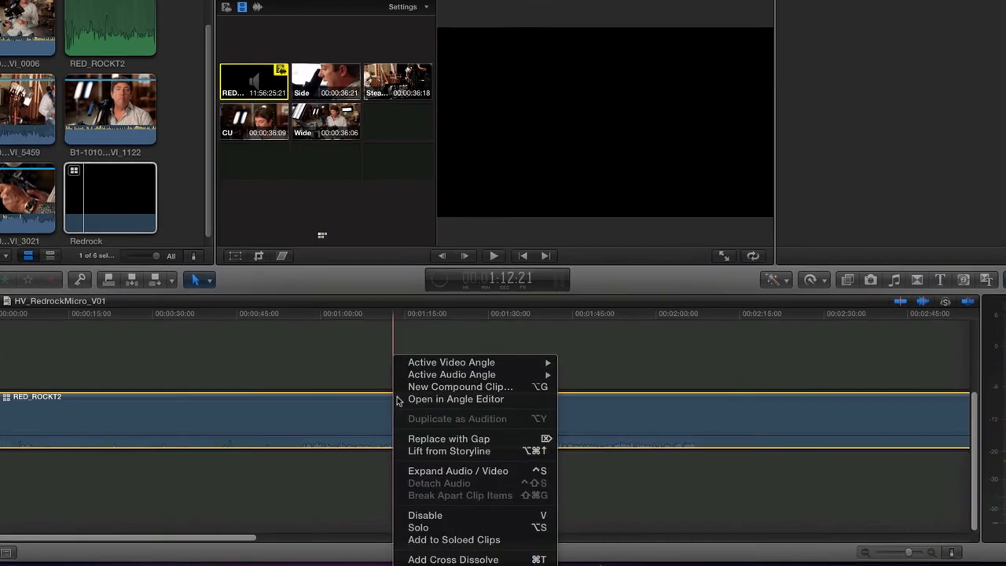
mouse_move(471, 368)
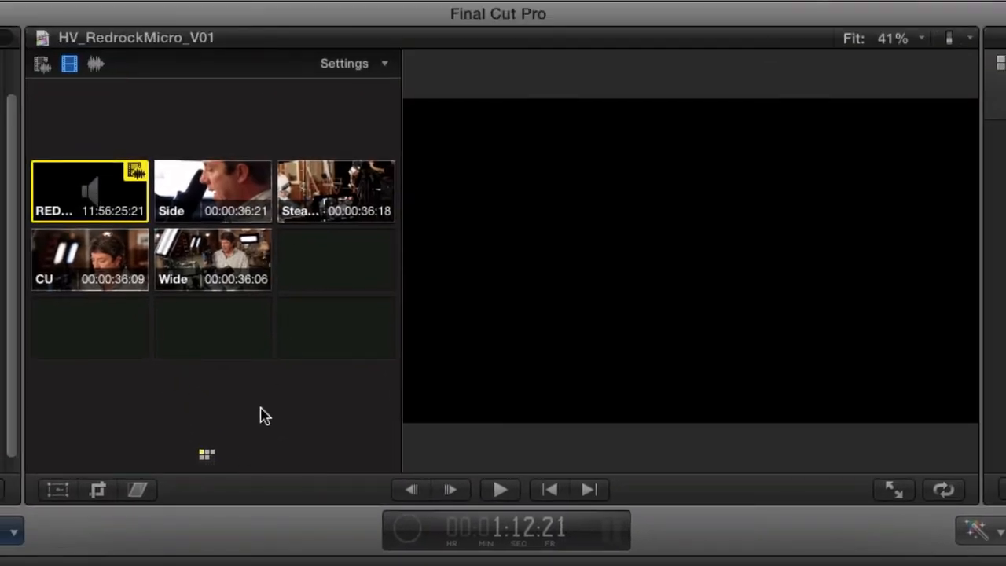
Set the Angle Viewer to display four angles, view the second bank, and return to the first bank.
left_click(386, 67)
left_click(408, 124)
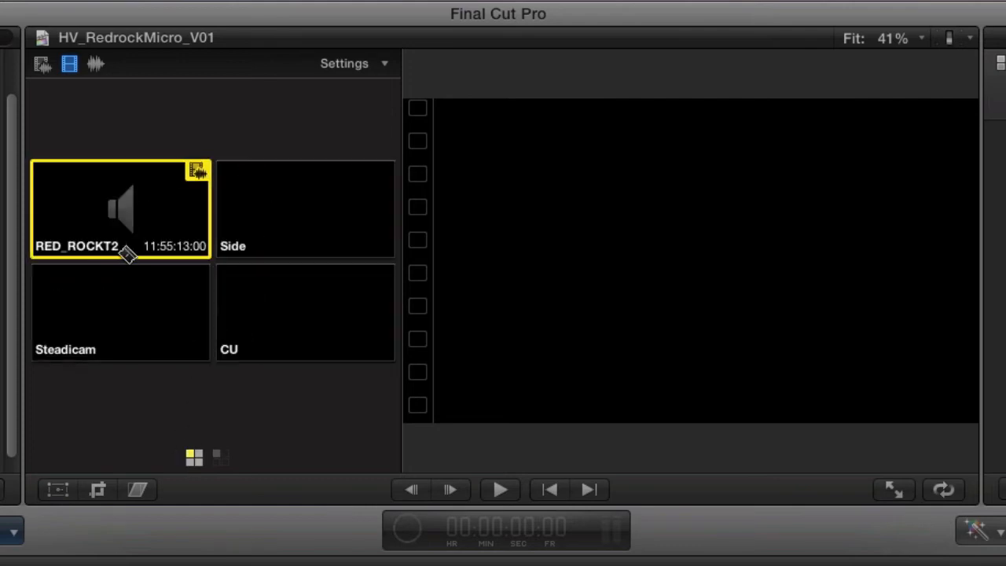
left_click(218, 459)
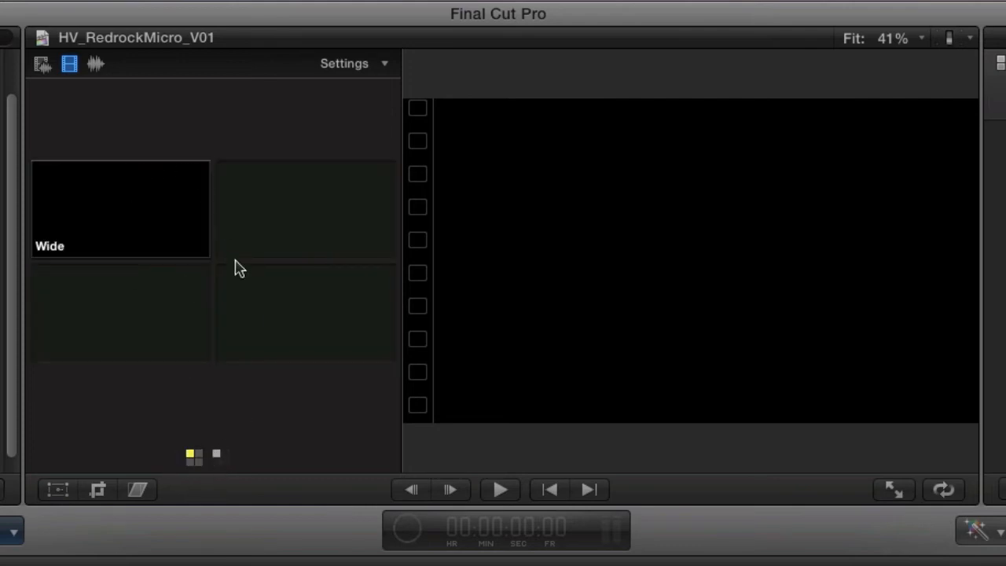
left_click(194, 456)
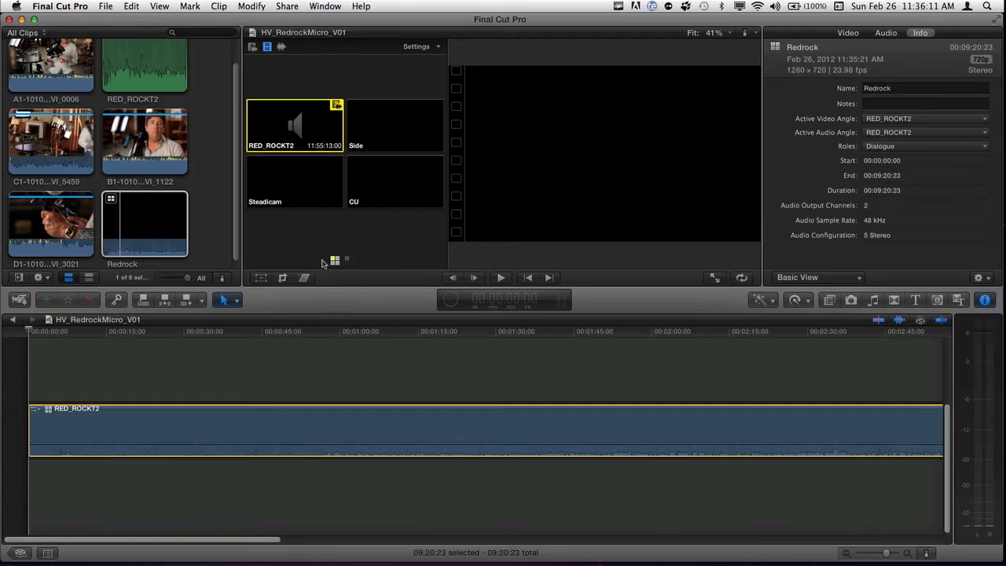
Open the Redrock multicam clip in the Angle Editor and reduce the height of its clips in the timeline.
left_click(160, 222)
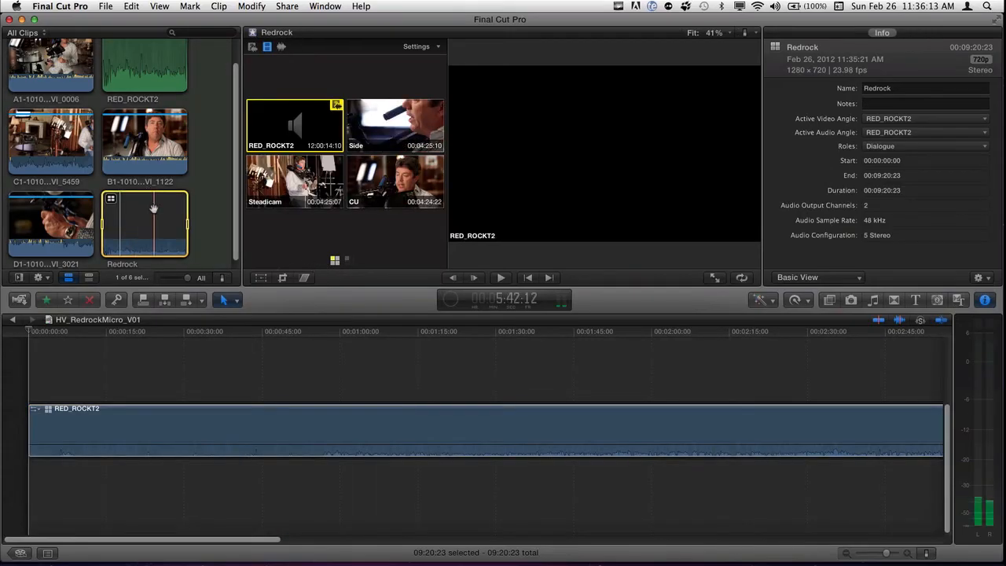
double_click(155, 212)
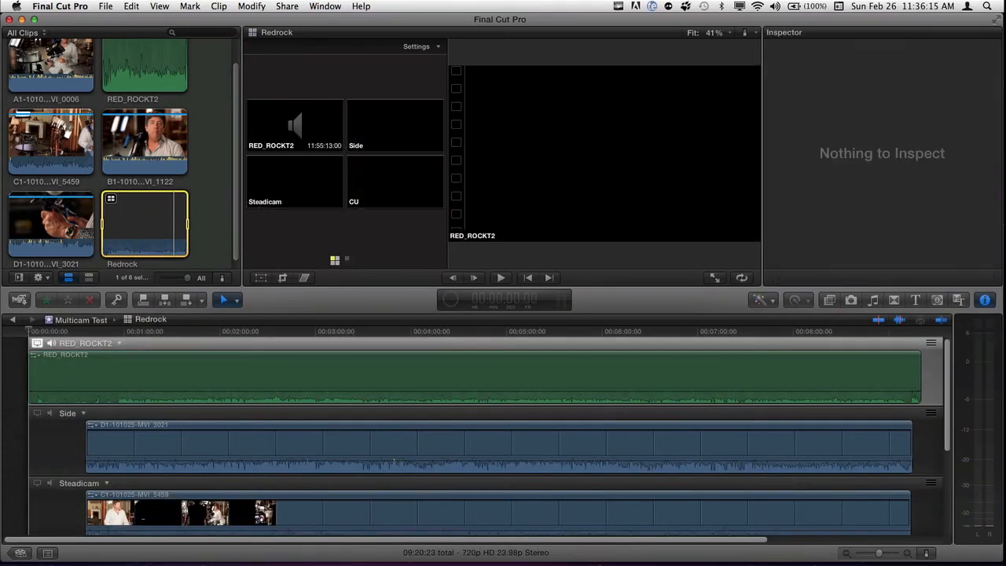
left_click(928, 554)
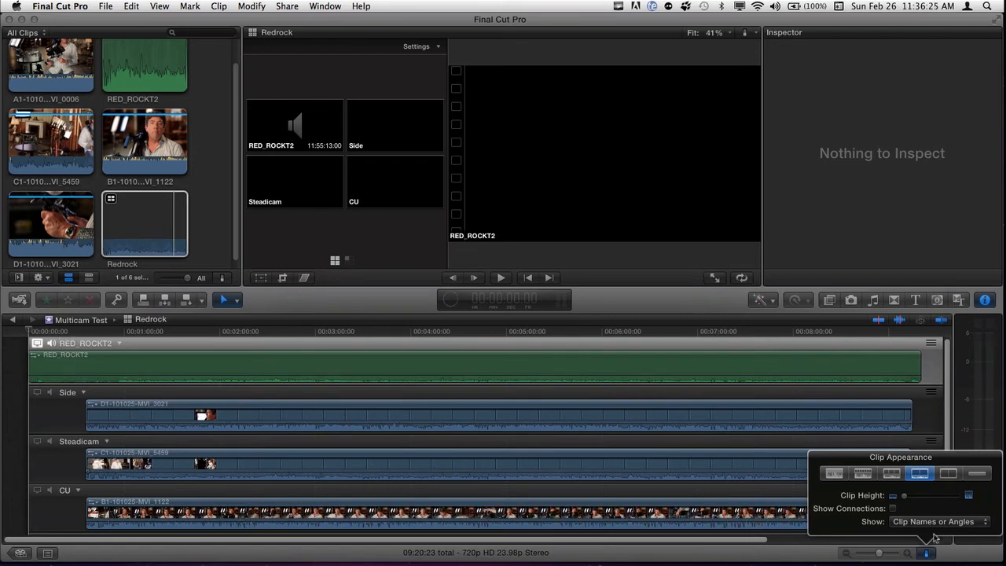
left_click(929, 554)
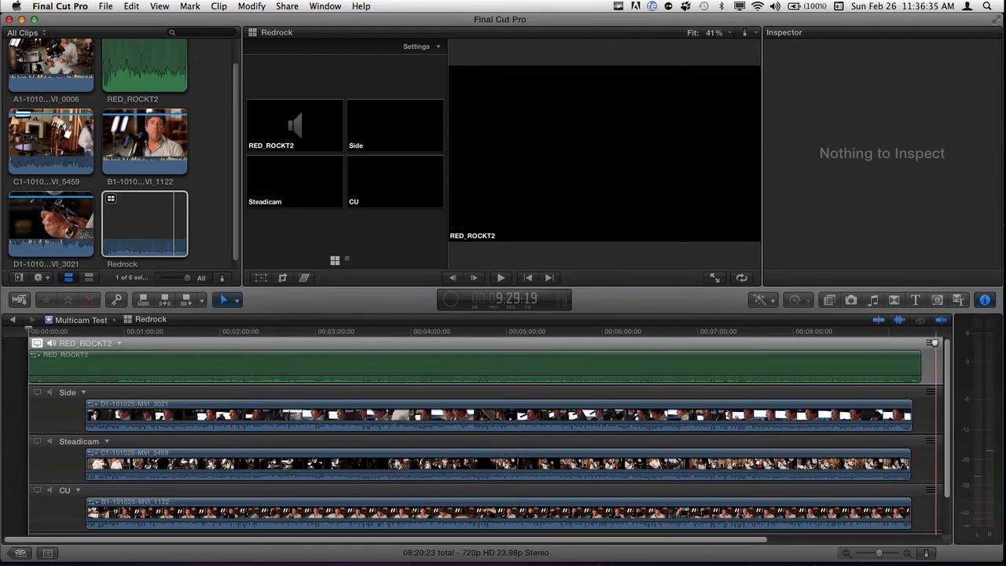
Reorder the multicam angles to Wide, CU, Side, Steadicam and RED_ROCKT2, and return to the HV_RedrockMicro_V01 project.
left_click_drag(933, 343, 904, 518)
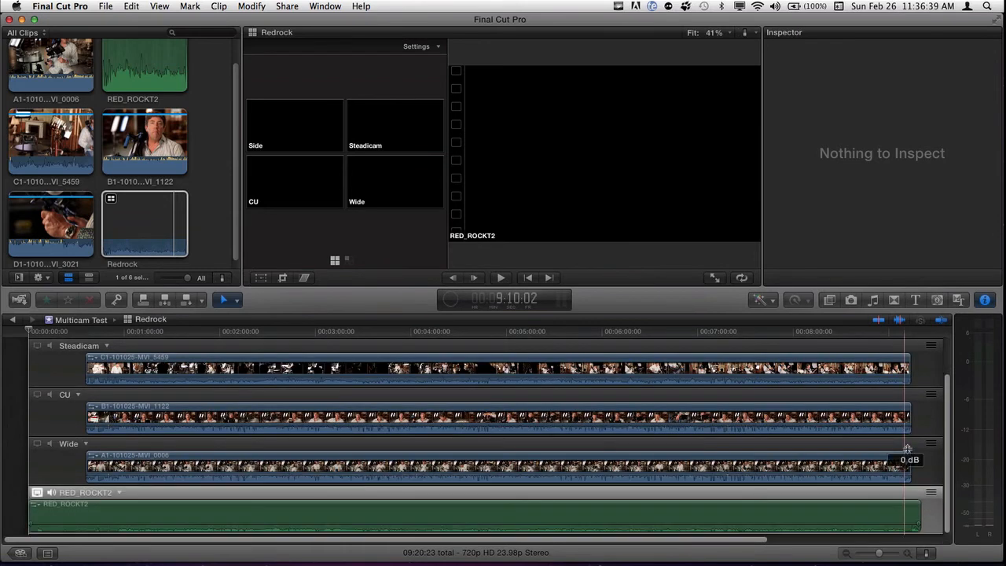
scroll(907, 449, "up", 5)
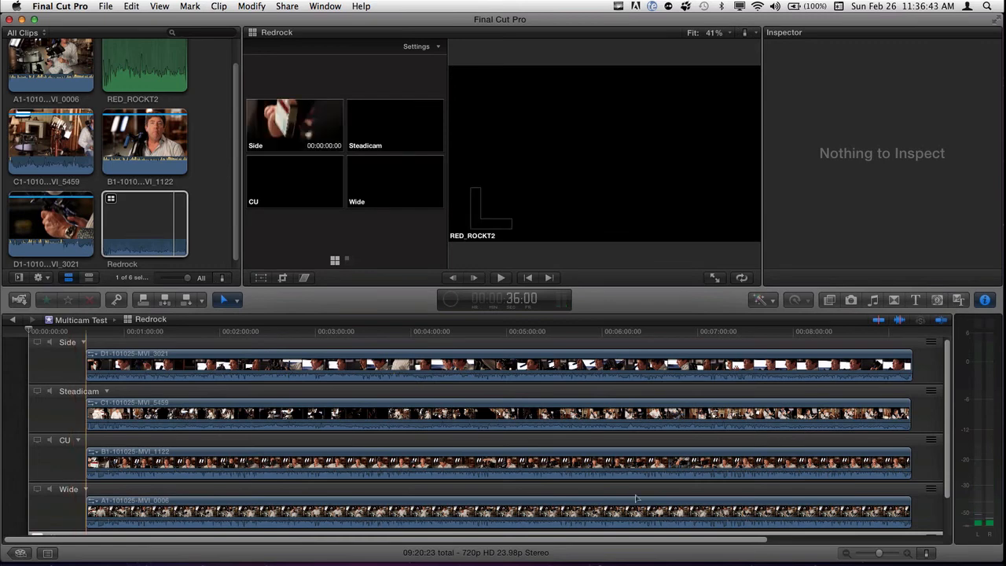
left_click_drag(932, 489, 933, 344)
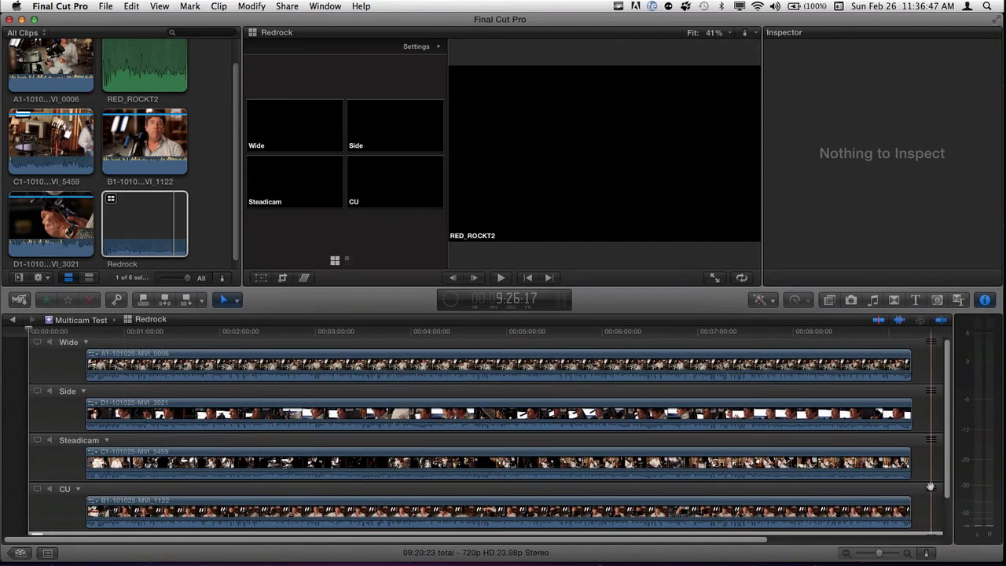
left_click_drag(931, 488, 930, 388)
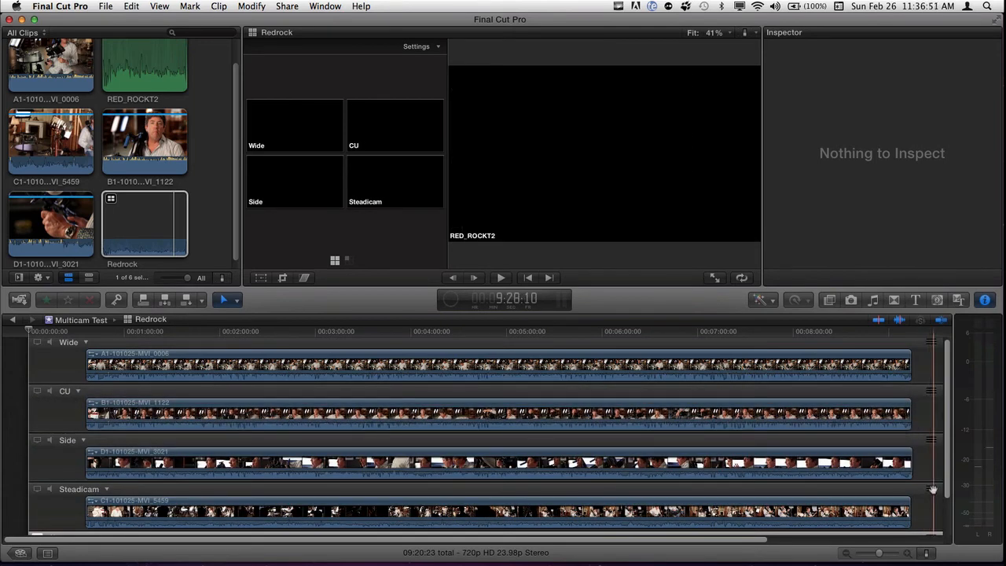
mouse_move(931, 488)
left_mouse_down()
mouse_move(932, 436)
mouse_move(919, 504)
left_mouse_up()
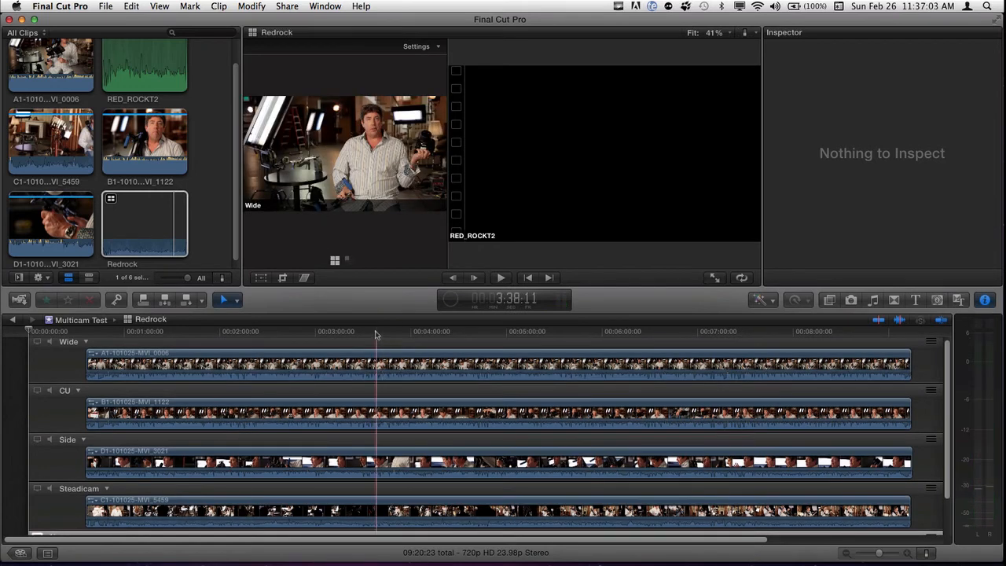
left_click(13, 321)
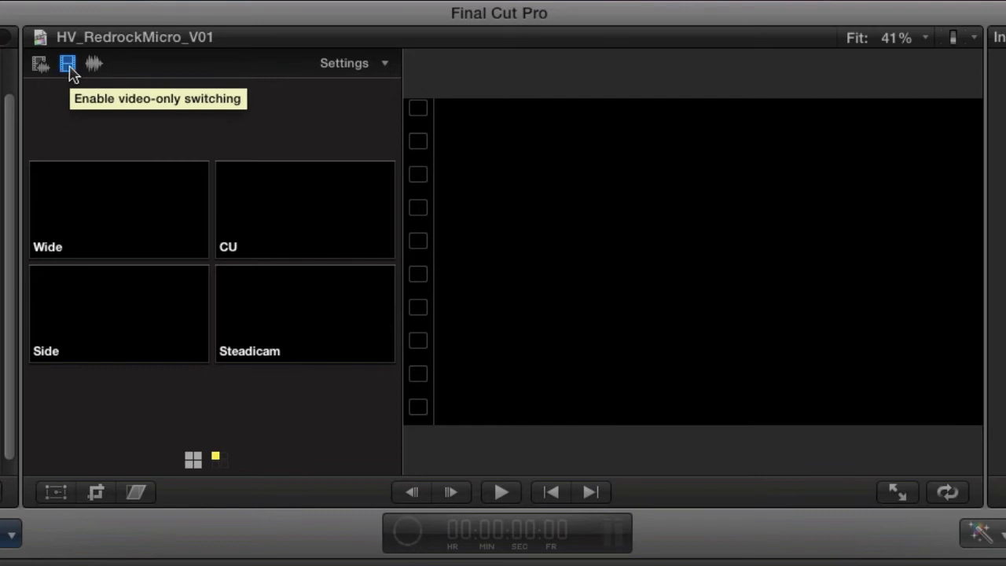
Try audio-only switching on the RED_ROCKT2 bank, and go back to video-only switching on the four-camera bank.
left_click(216, 459)
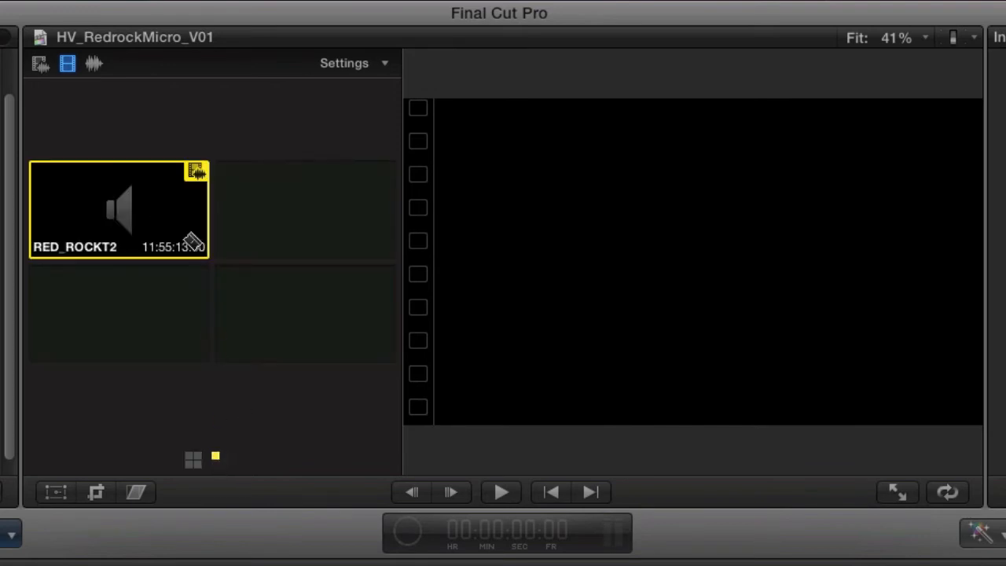
left_click(95, 65)
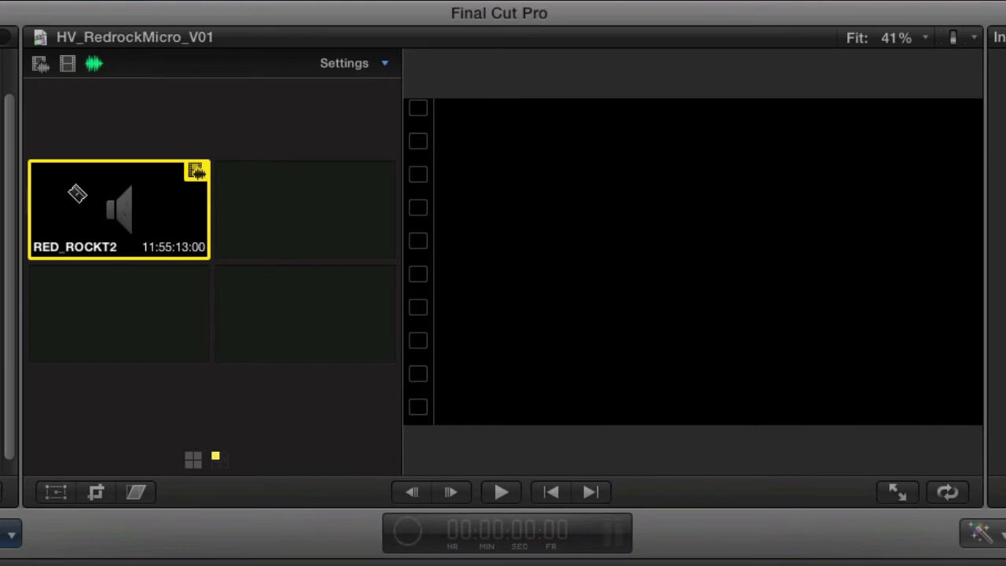
left_click(68, 68)
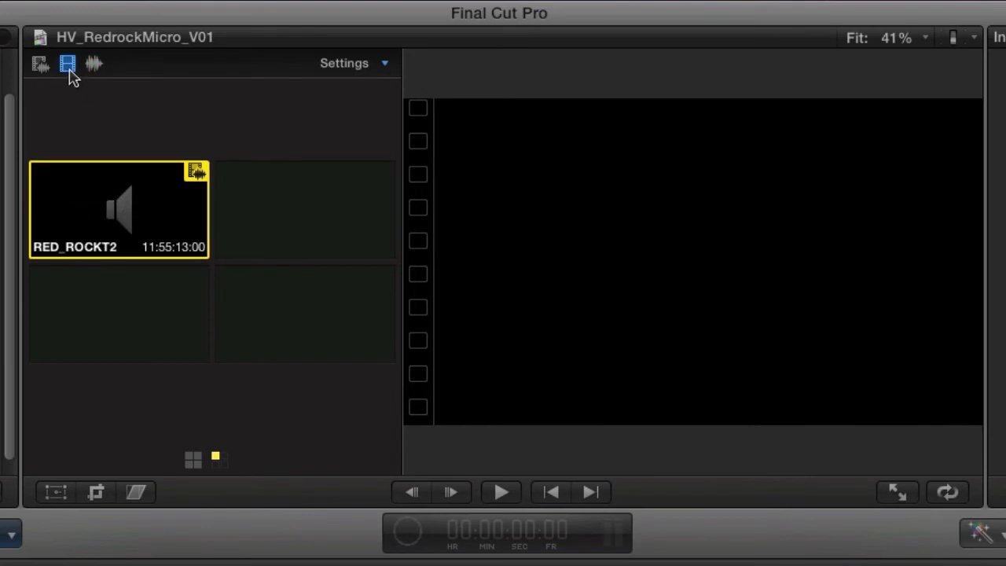
left_click(194, 463)
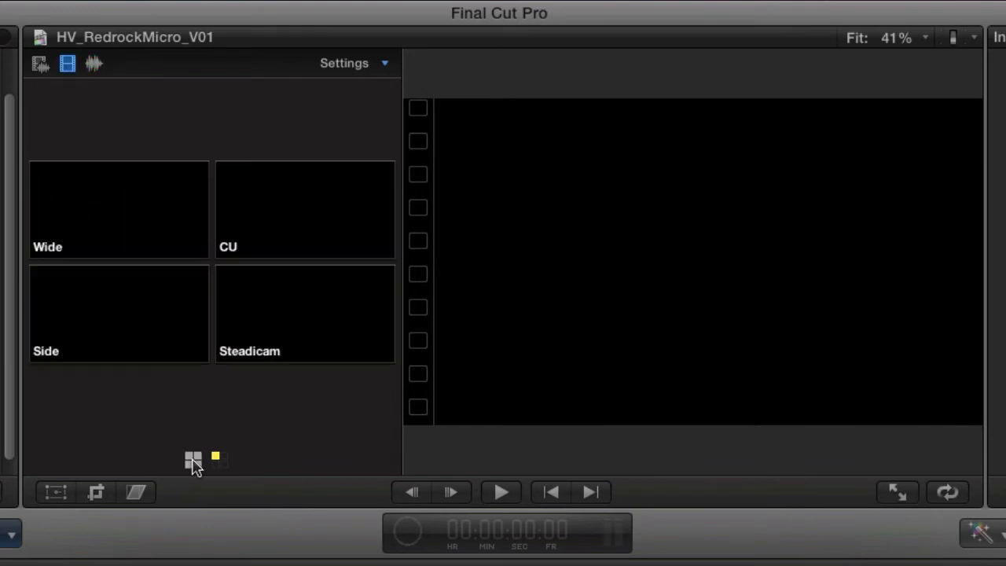
Switch only the video through the Wide, CU and Side angles to Steadicam, and play the project.
left_click(121, 224)
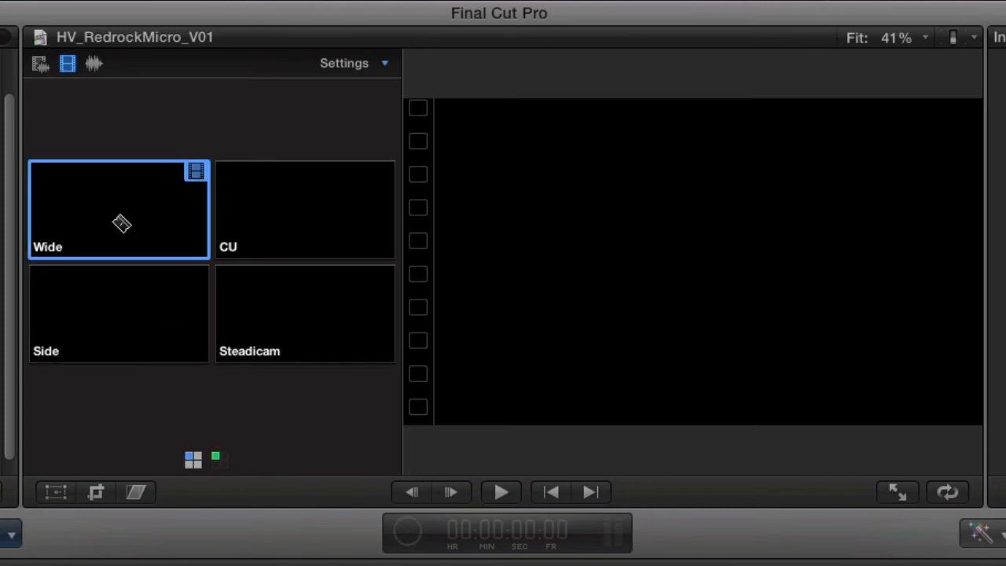
left_click(252, 216)
left_click(167, 329)
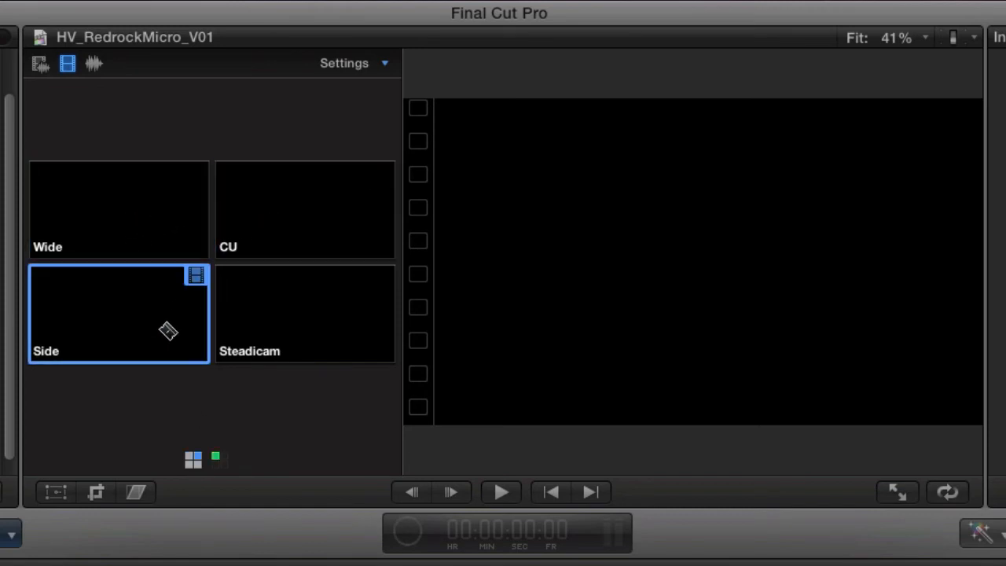
left_click(316, 333)
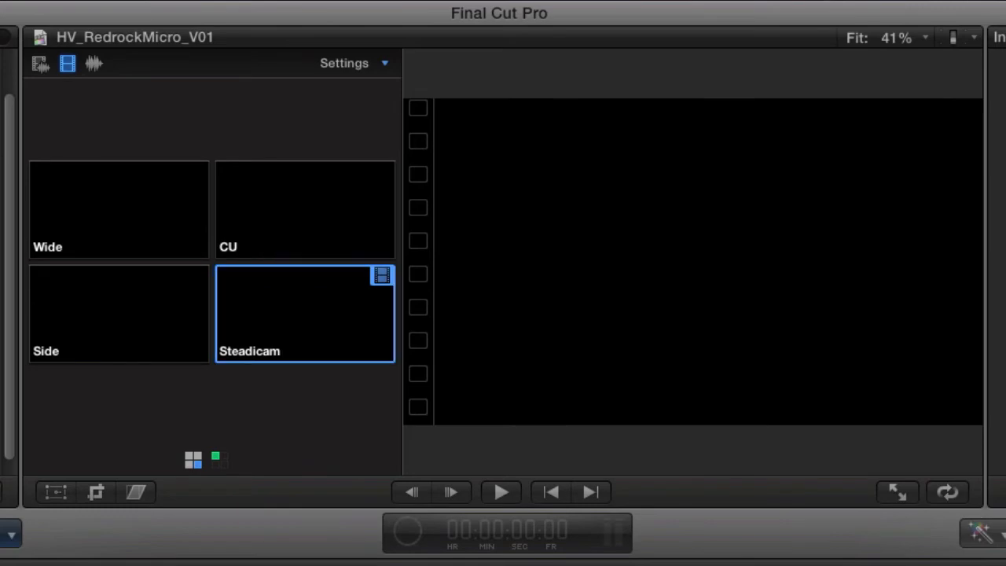
key("space")
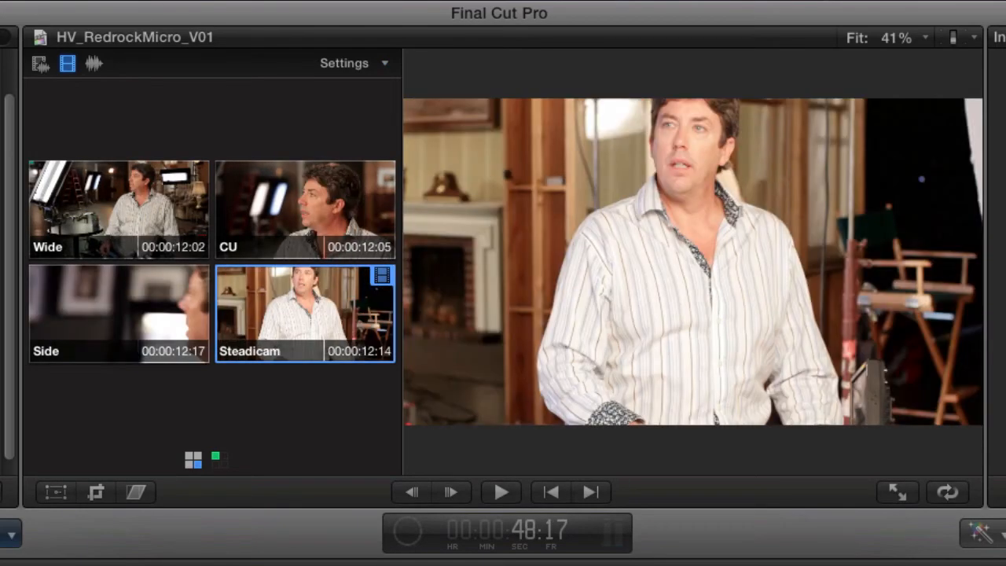
Switch the video at 48:17 through the Wide, CU and Side angles and back to Steadicam.
key("1")
key("2")
key("3")
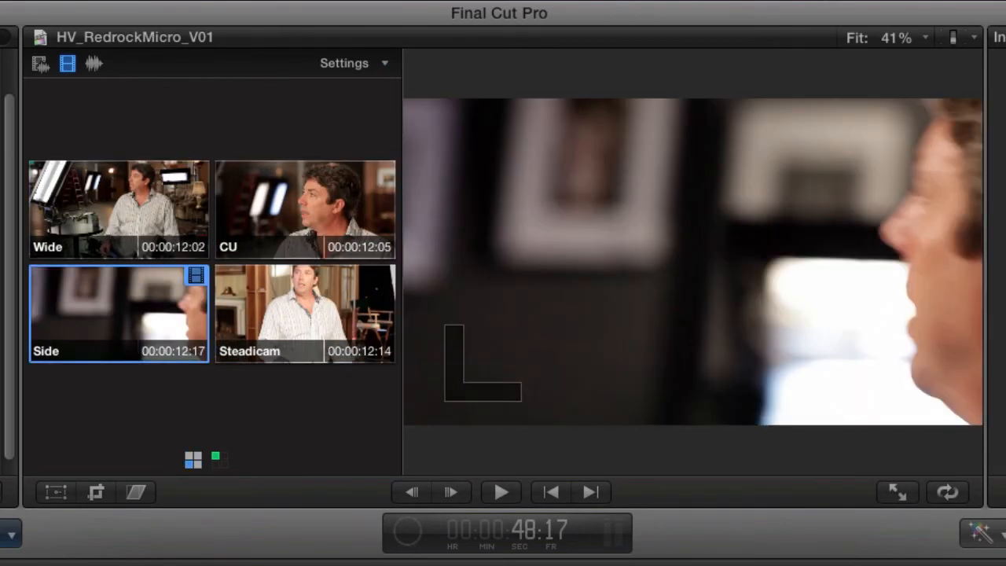
key("4")
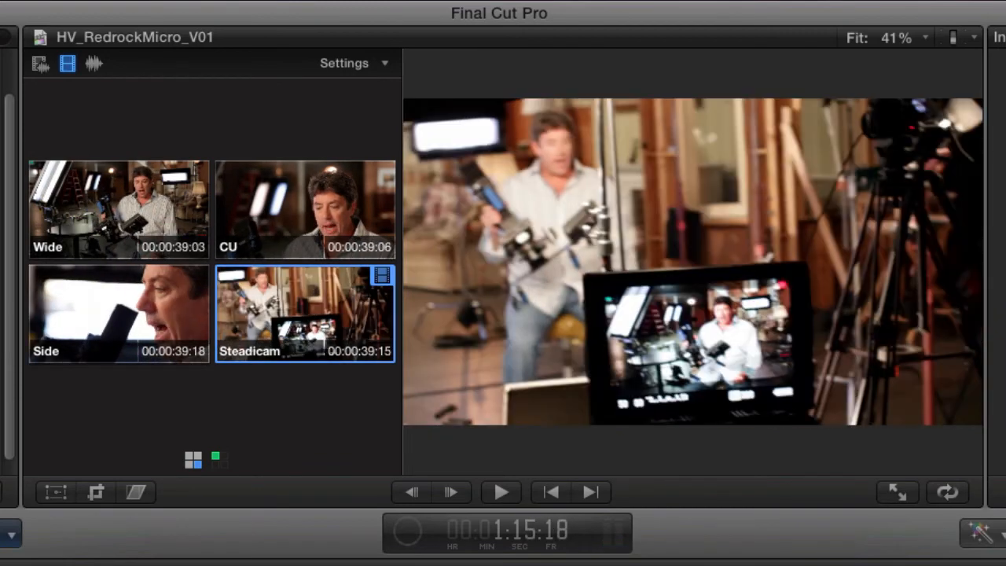
Play the project and cut the video live to Wide, CU, Side, Wide, CU, Steadicam and Wide, and stop playback.
key("space")
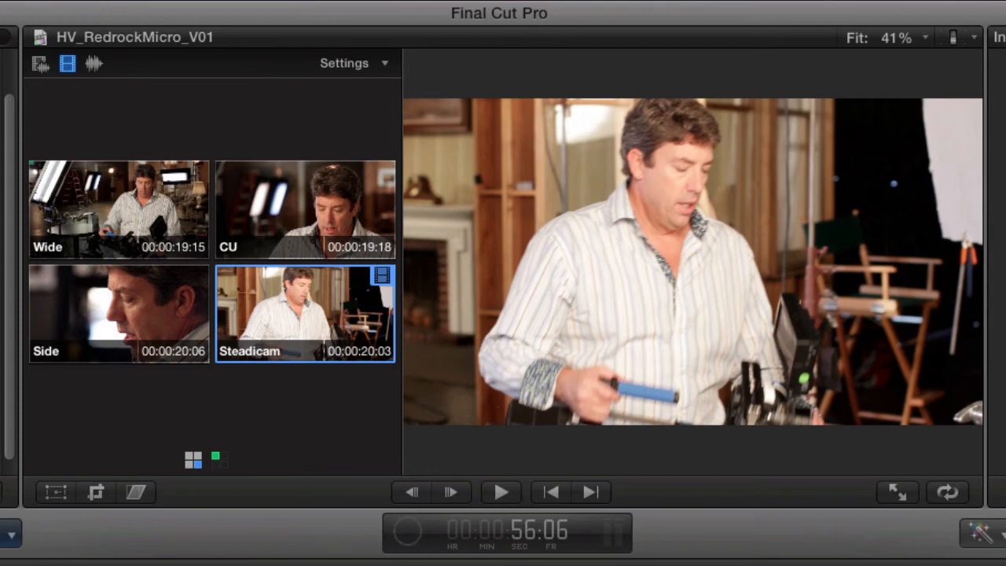
key("space")
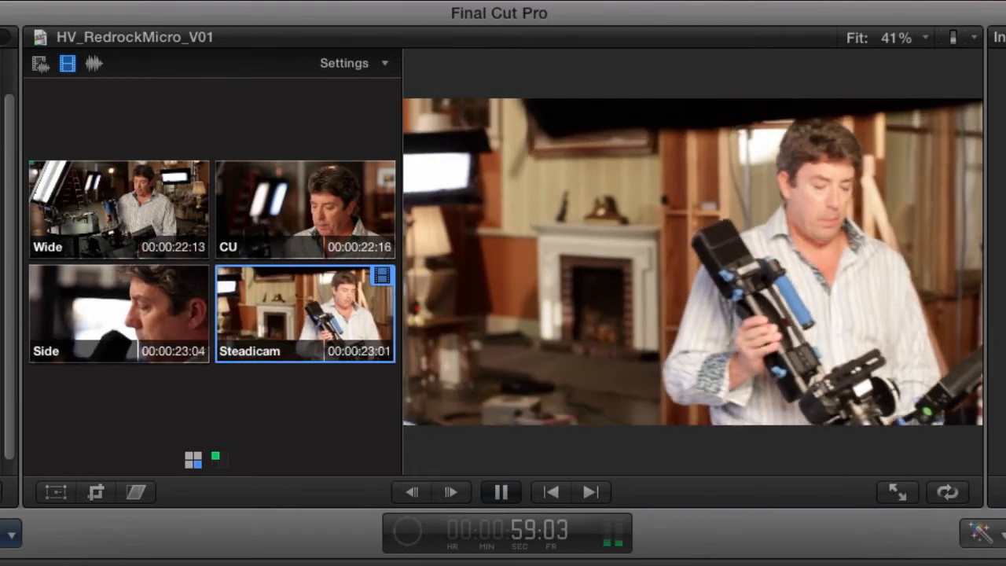
key("1")
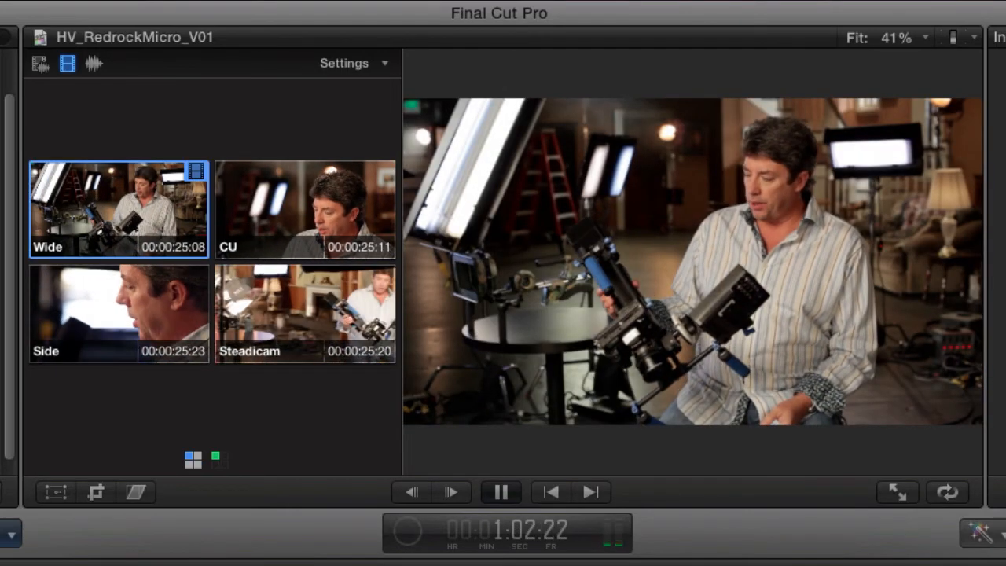
key("2")
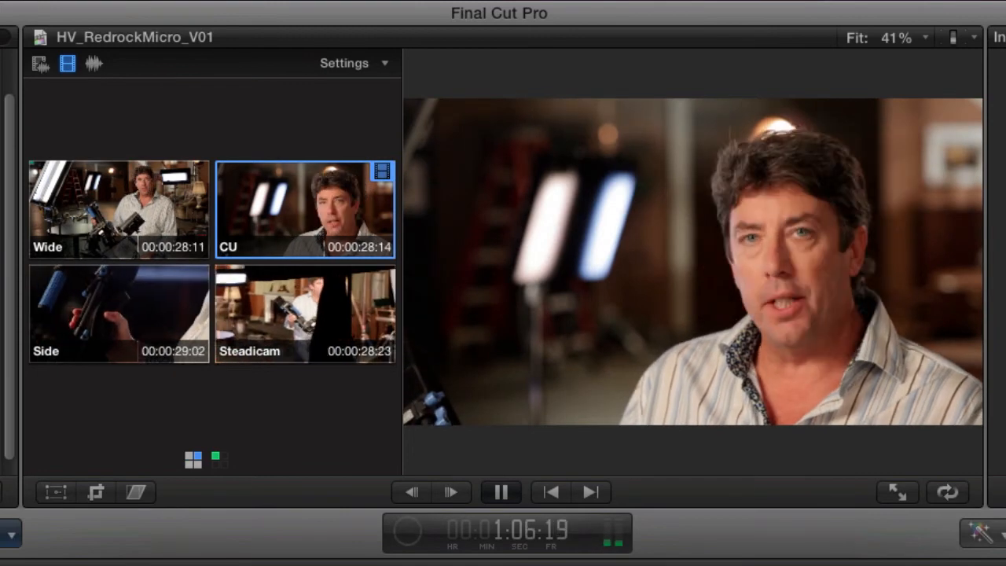
key("3")
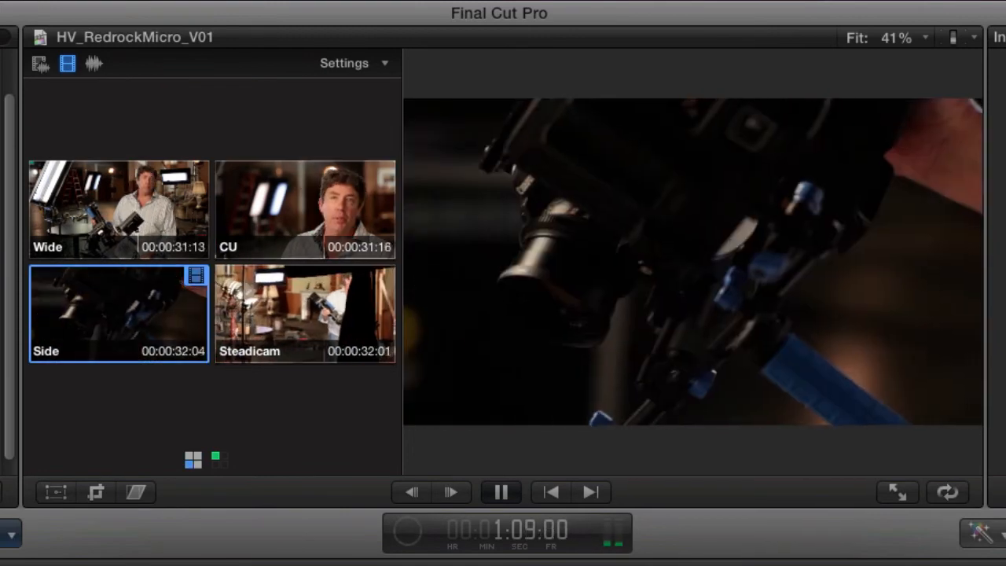
key("1")
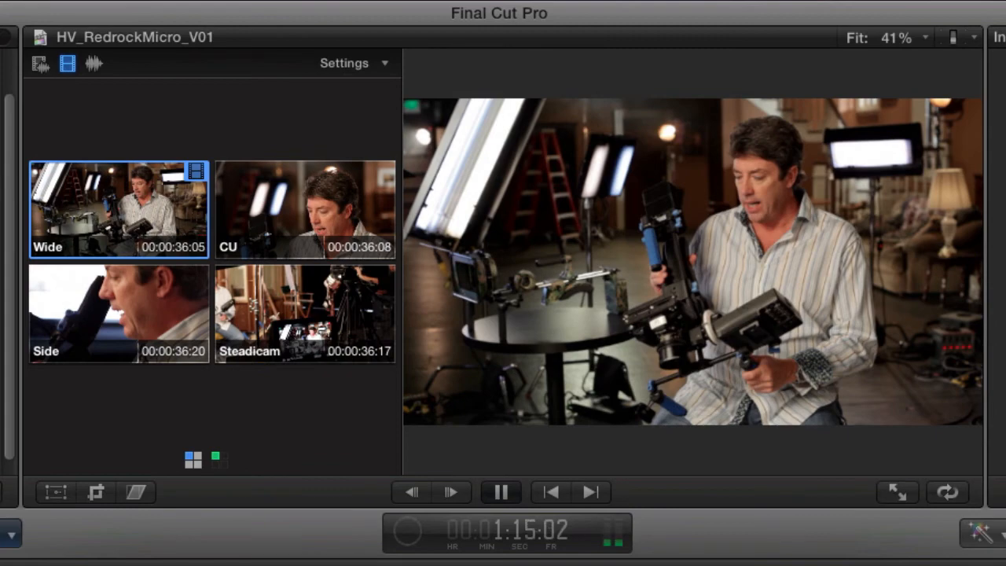
key("2")
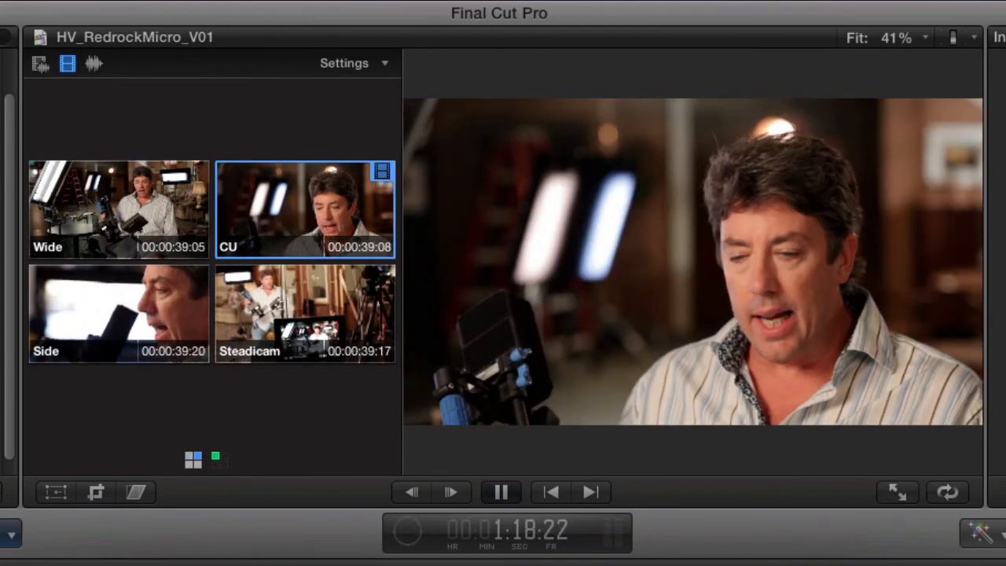
key("4")
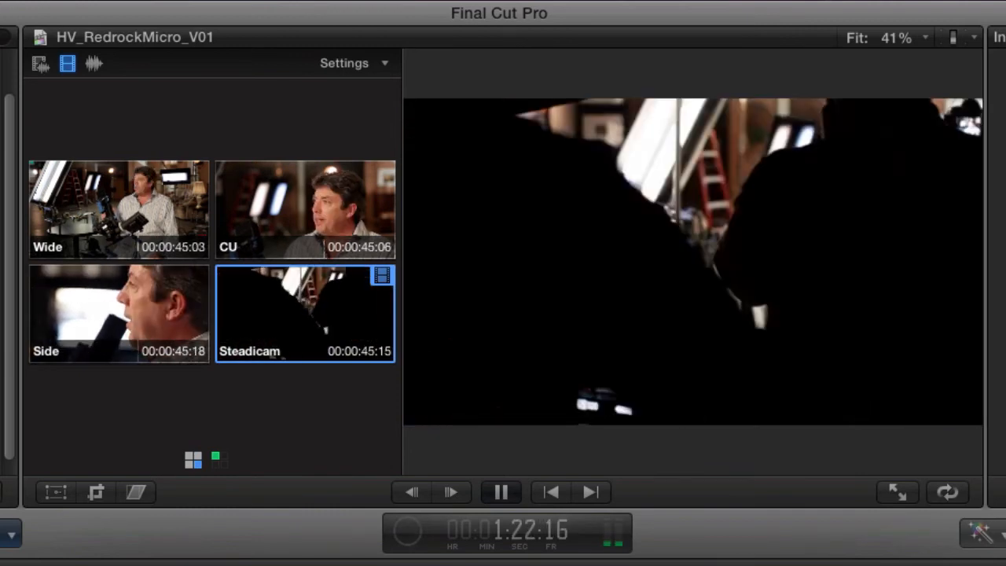
key("1")
key("space")
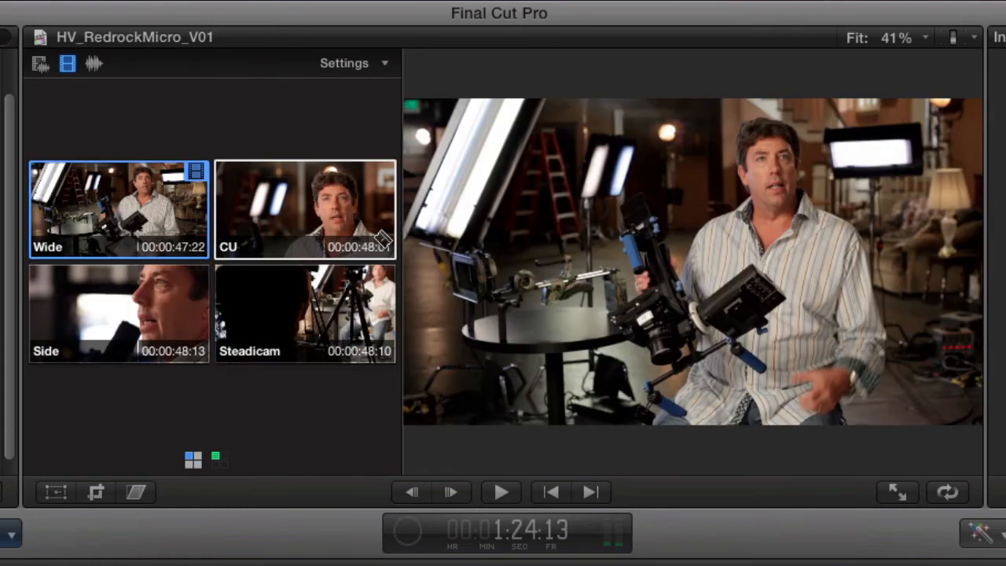
Hide the timecode overlay on the angles in the Angle Viewer, keeping the angle names displayed.
left_click(383, 62)
mouse_move(393, 219)
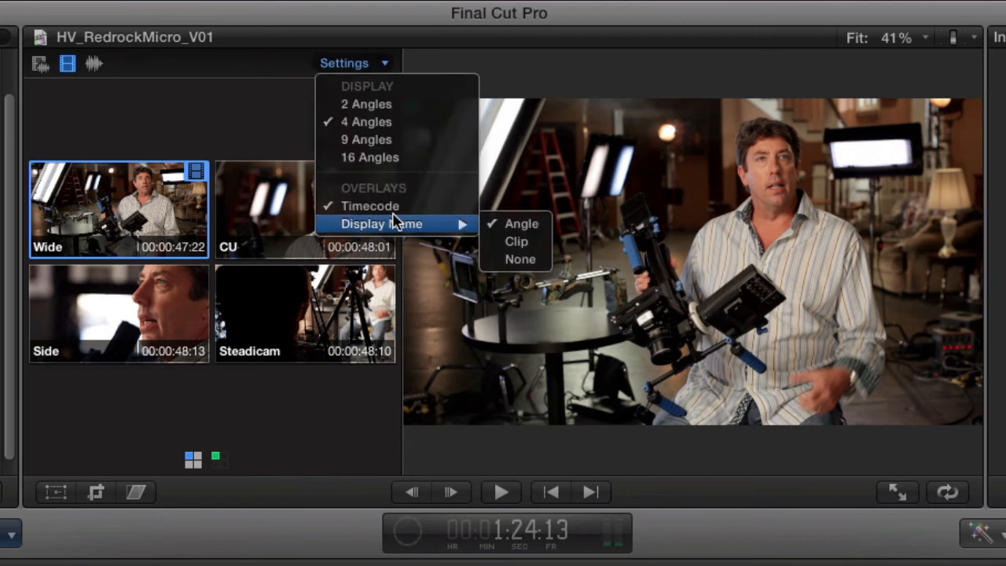
key("Escape")
left_click(386, 63)
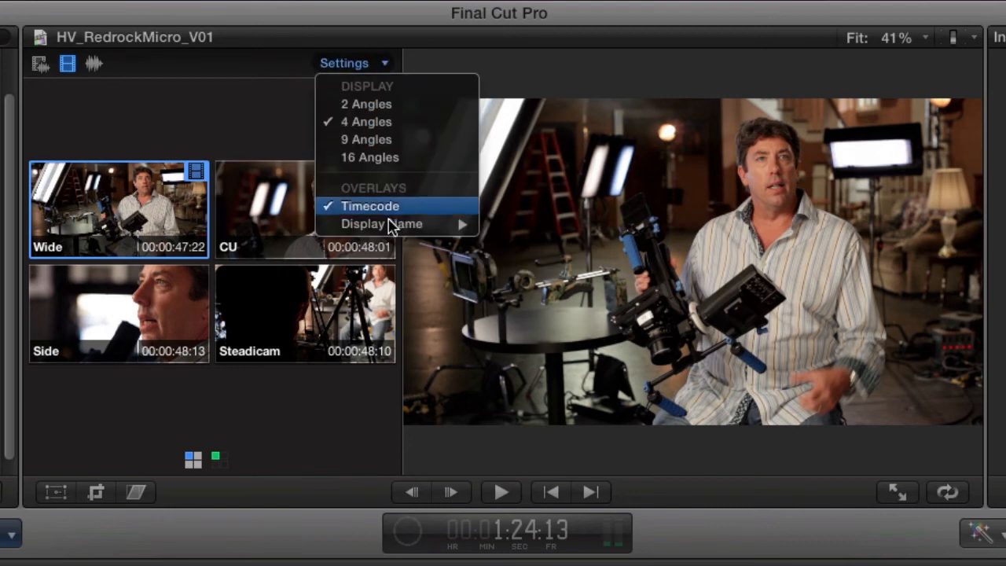
key("Escape")
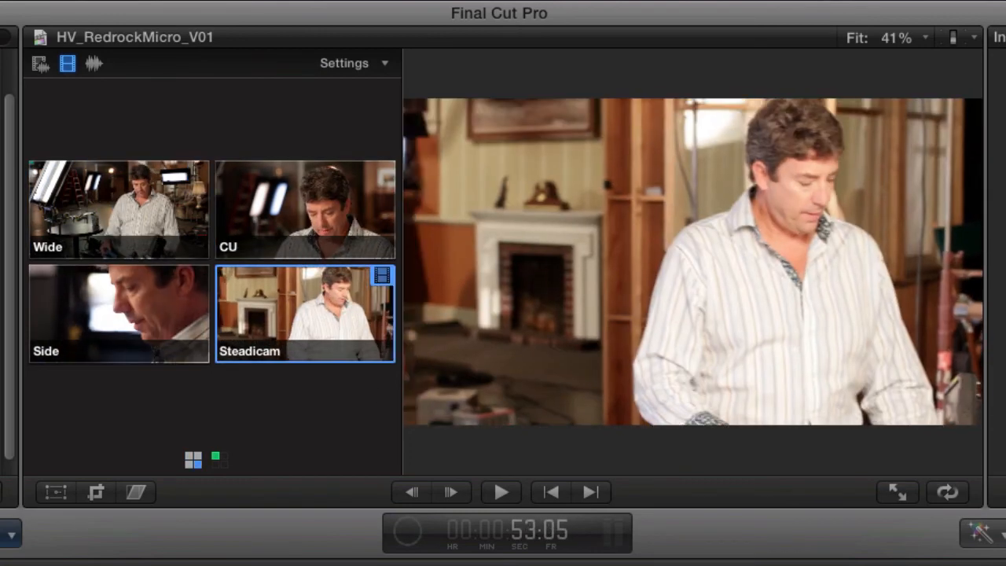
Hide the Angle Viewer and play the multicam edit across the cut near the one-minute mark.
key("space")
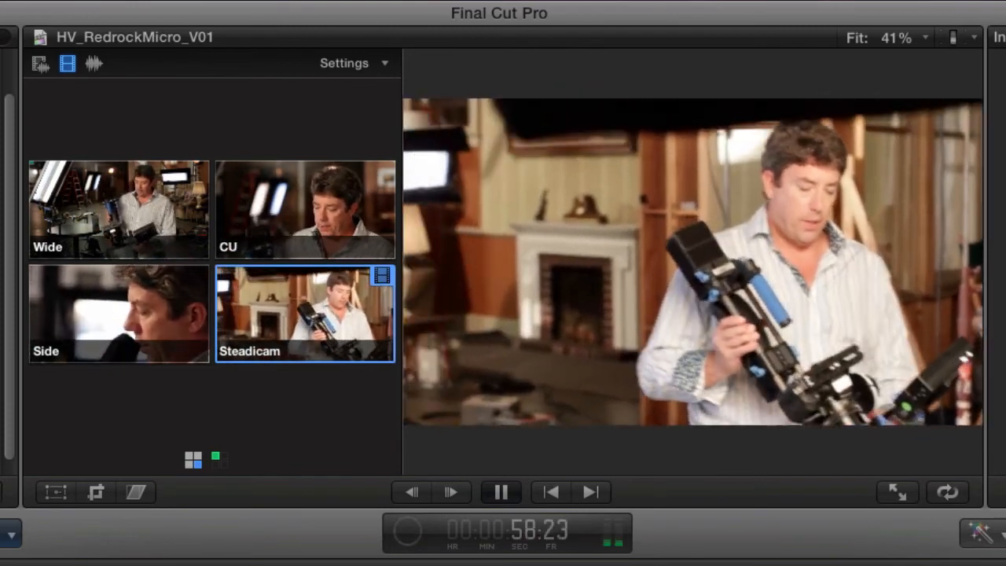
key("super+shift+7")
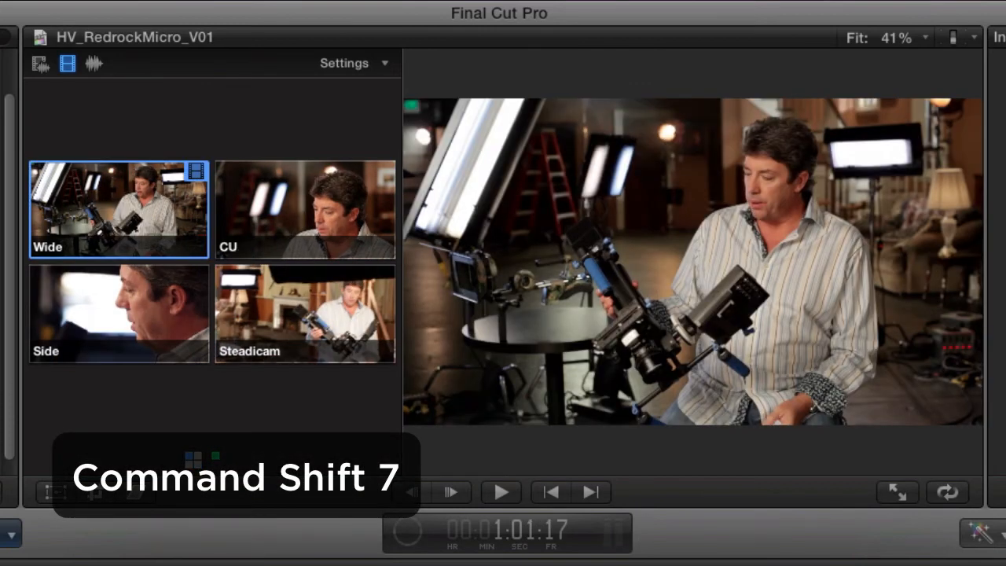
key("super+shift+7")
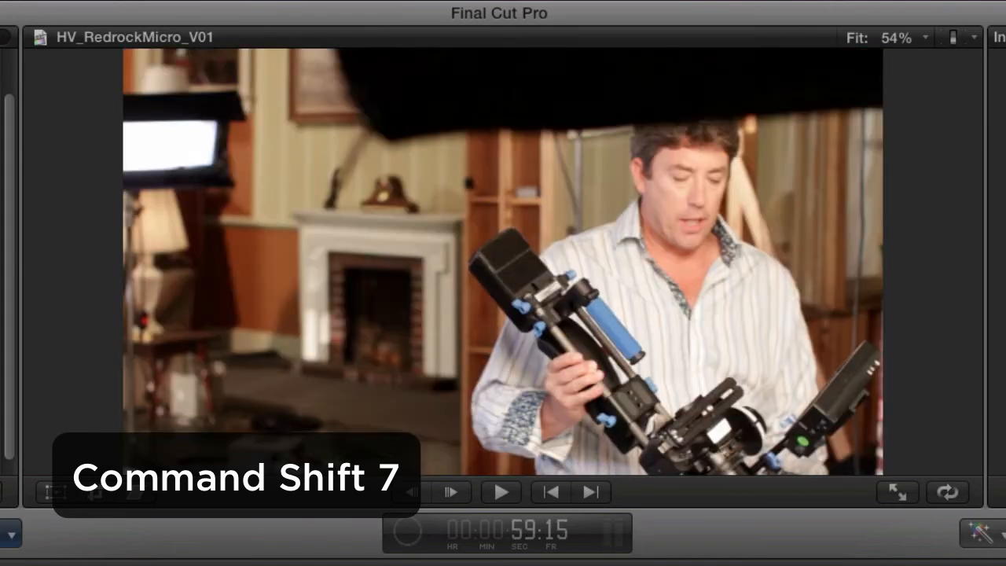
left_click(161, 0)
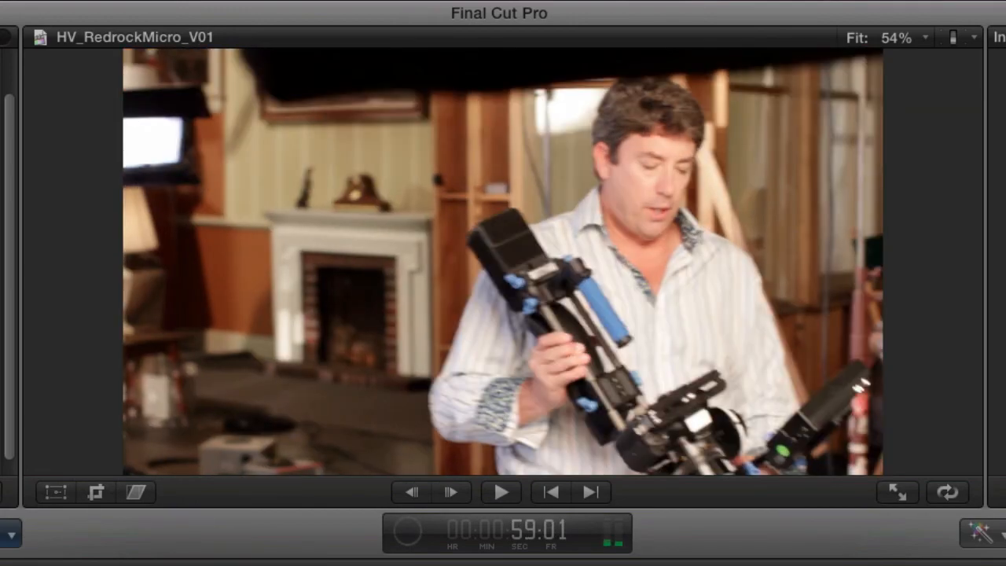
key("space")
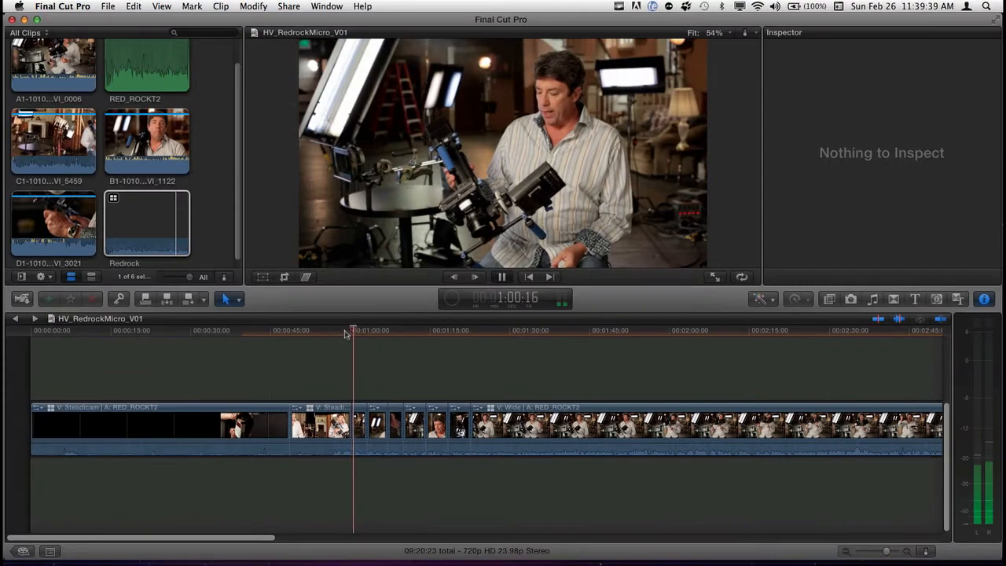
key("space")
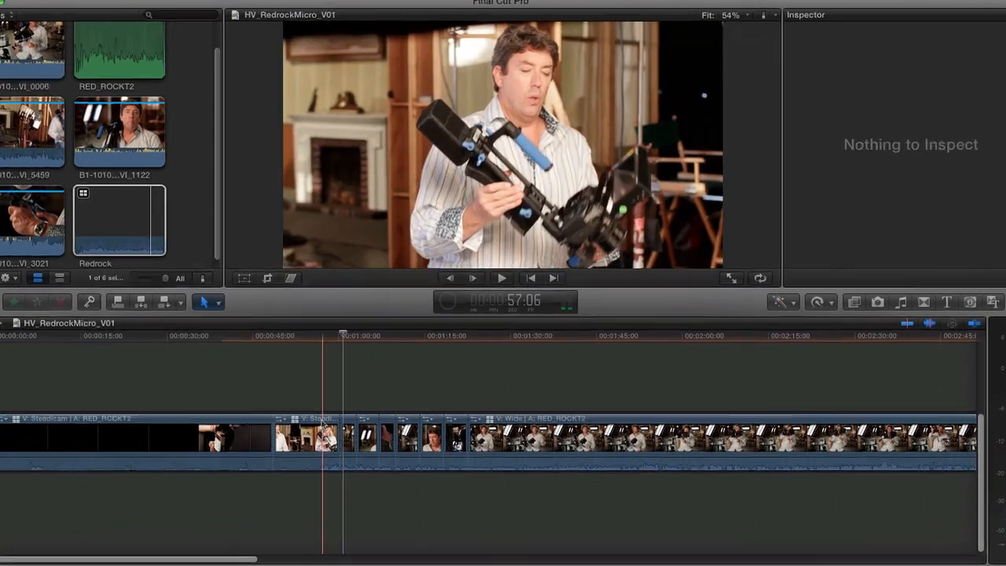
Change the active video angle of the short Steadicam clip before 1:00:00 to CU, and play the edit.
right_click(323, 422)
mouse_move(399, 386)
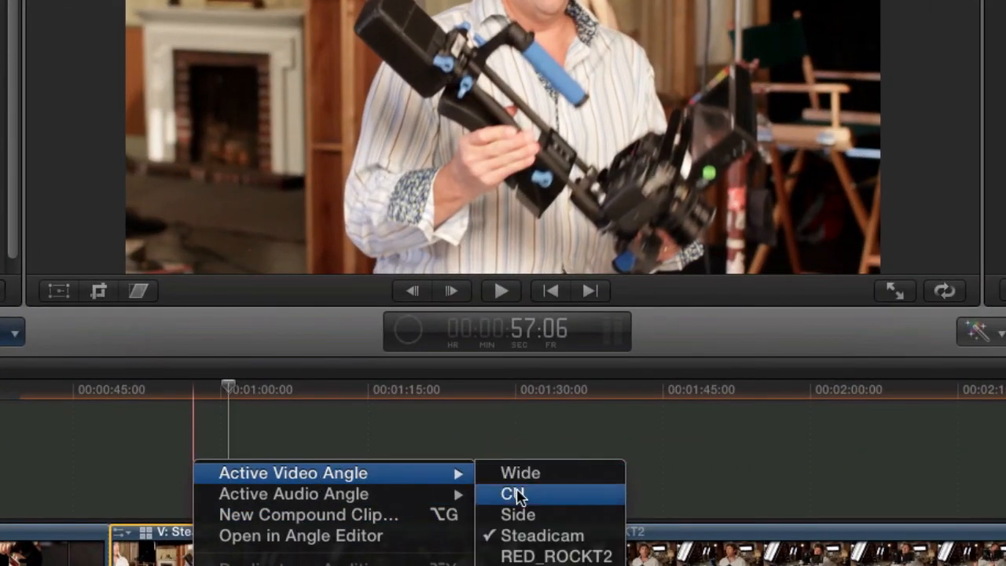
left_click(515, 495)
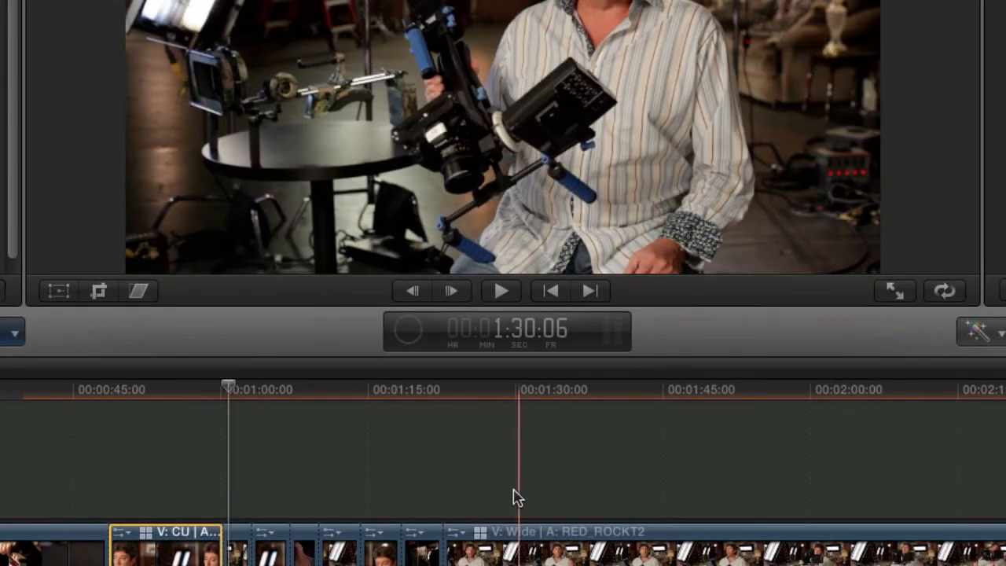
key("space")
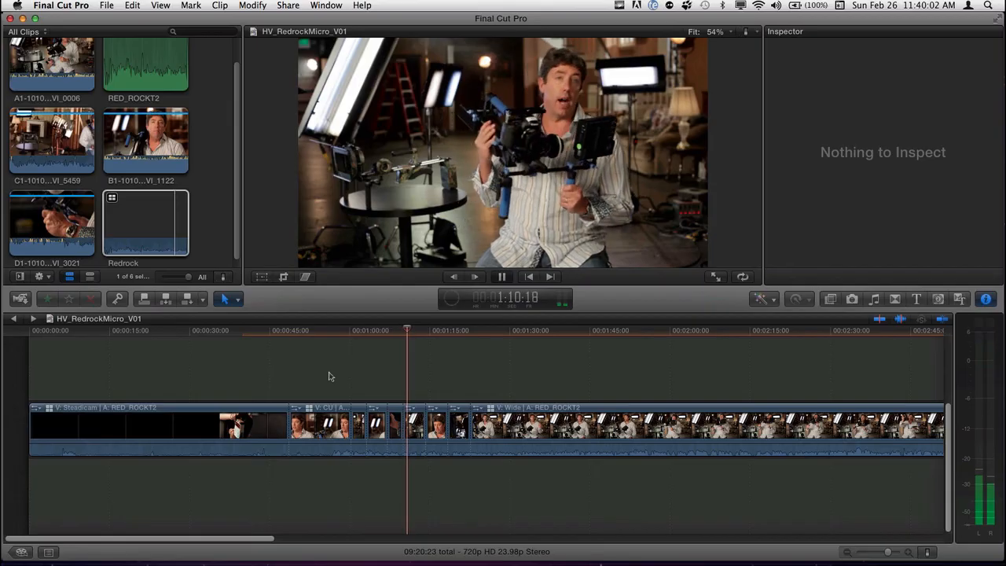
key("space")
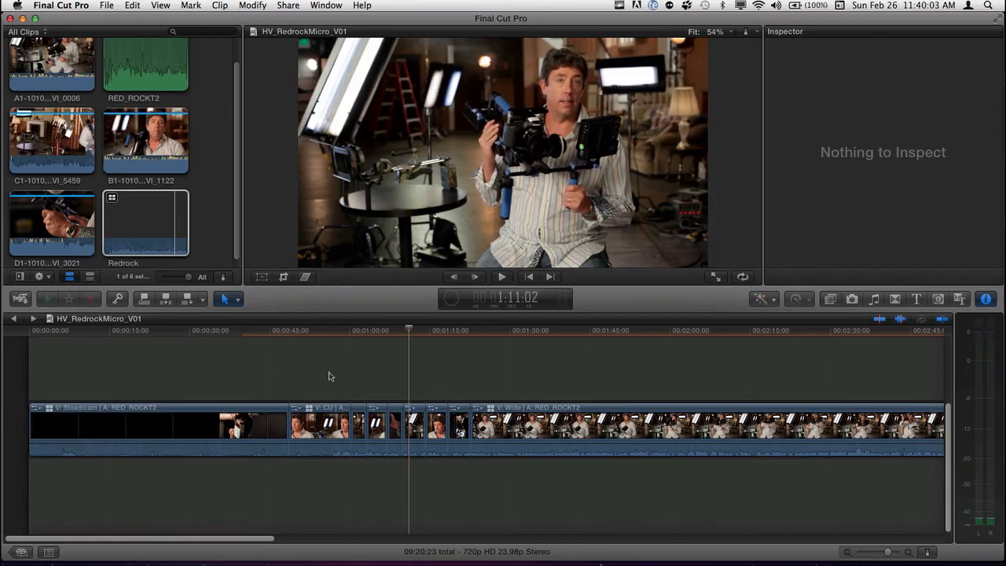
Roll the CU-to-Side cut to about 1:09 and the following Side-to-Wide cut 02:06 later, and play the adjusted section.
key("super+equal")
key("super+equal")
key("super+equal")
key("super+equal")
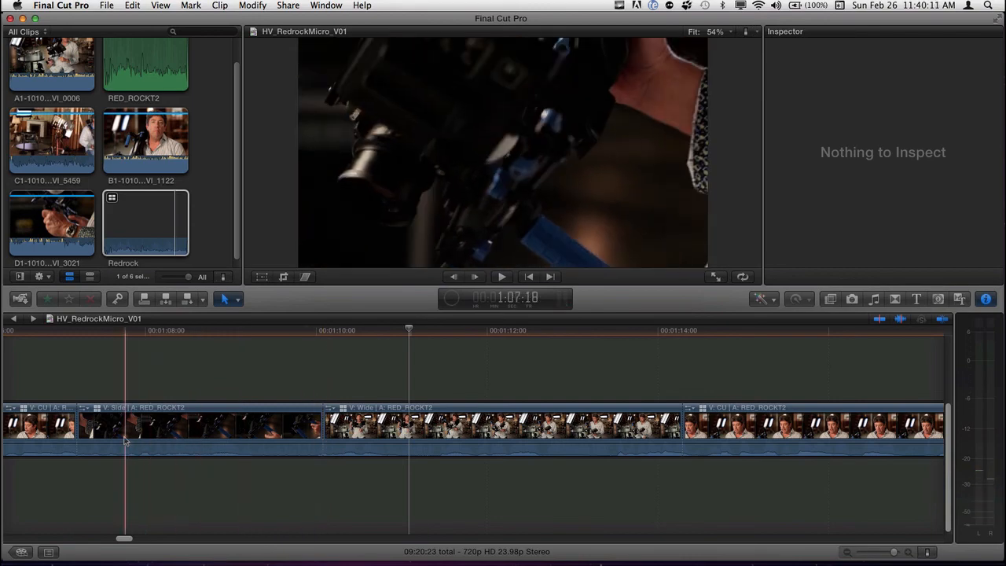
scroll(125, 444, "left", 3)
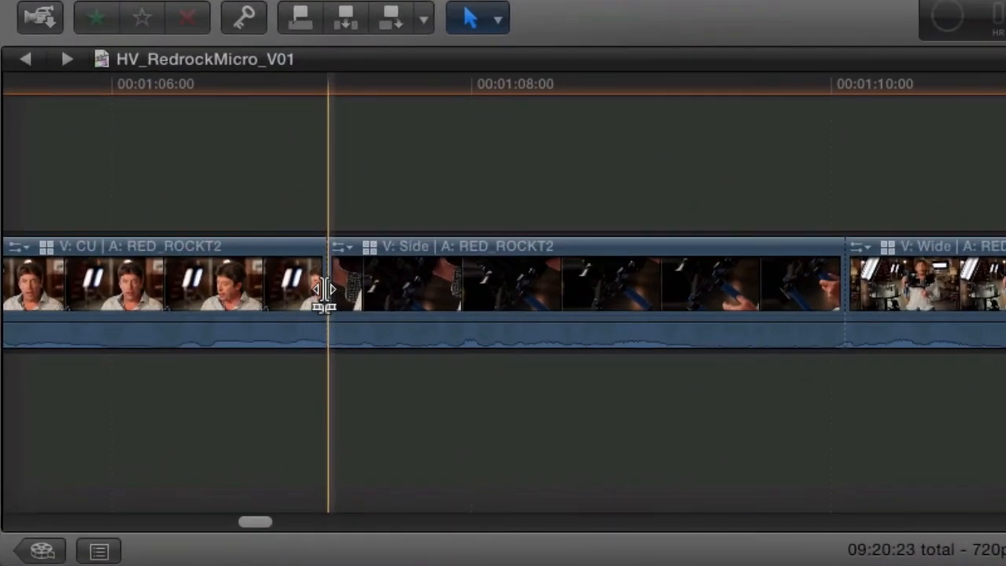
left_click(123, 430)
left_click_drag(325, 289, 642, 289)
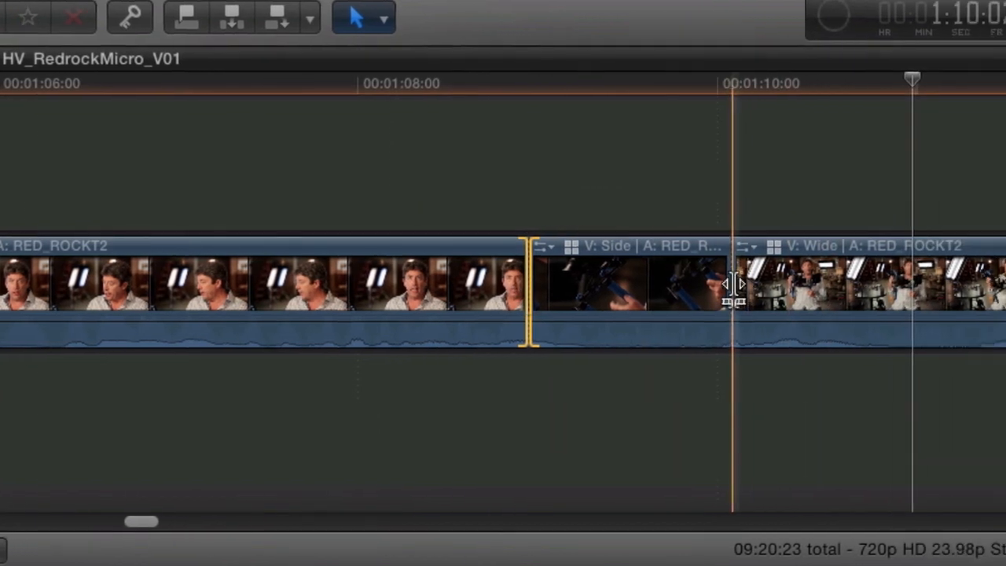
left_click_drag(845, 289, 602, 275)
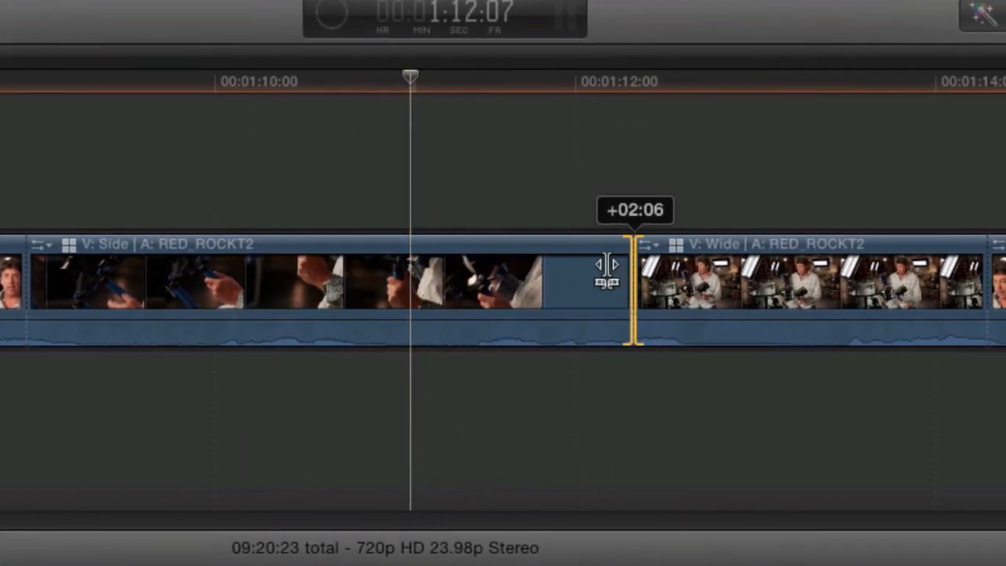
key("space")
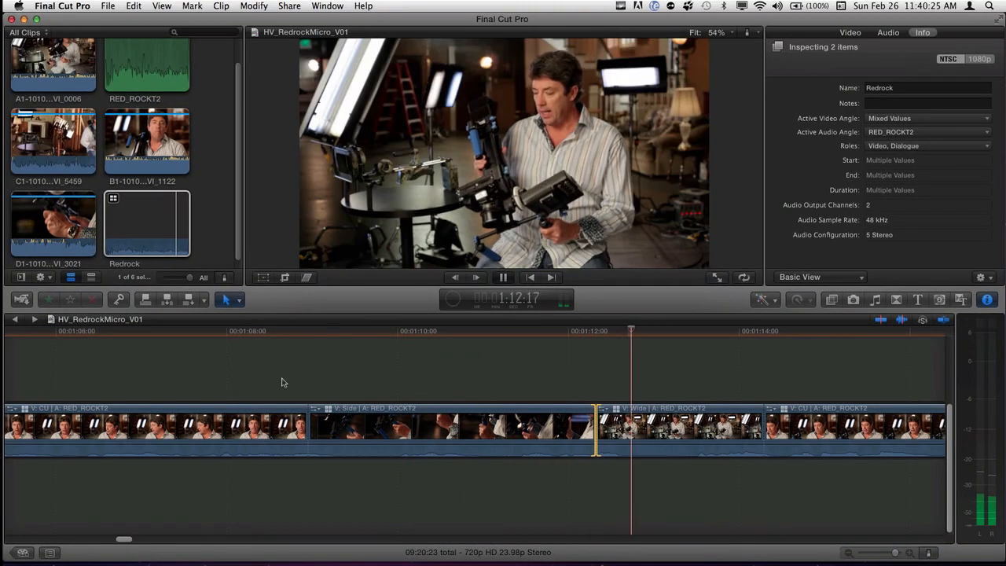
key("space")
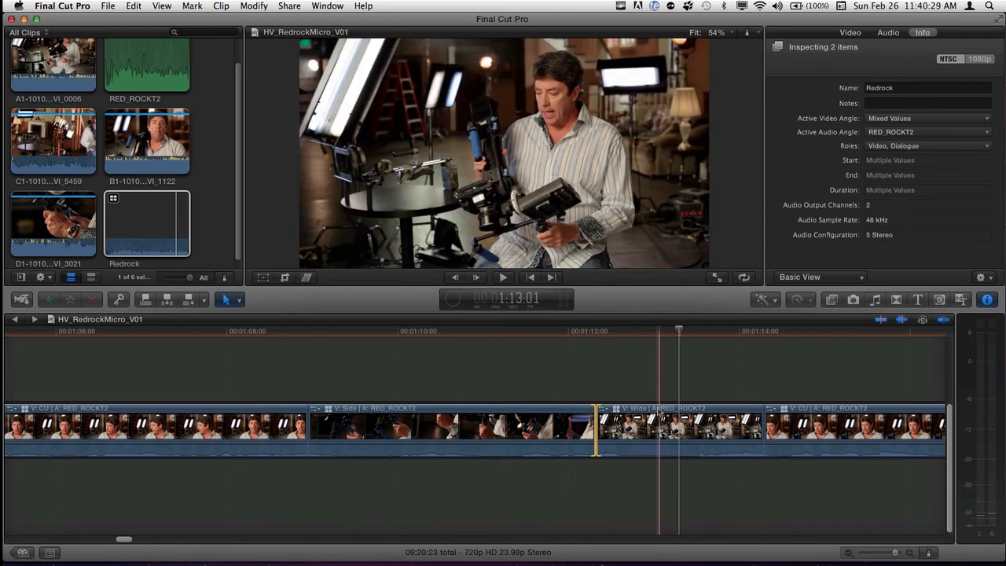
Change the active video angle of the Wide clip starting at 1:12:08 to Side, and play across the cut.
right_click(660, 409)
mouse_move(723, 377)
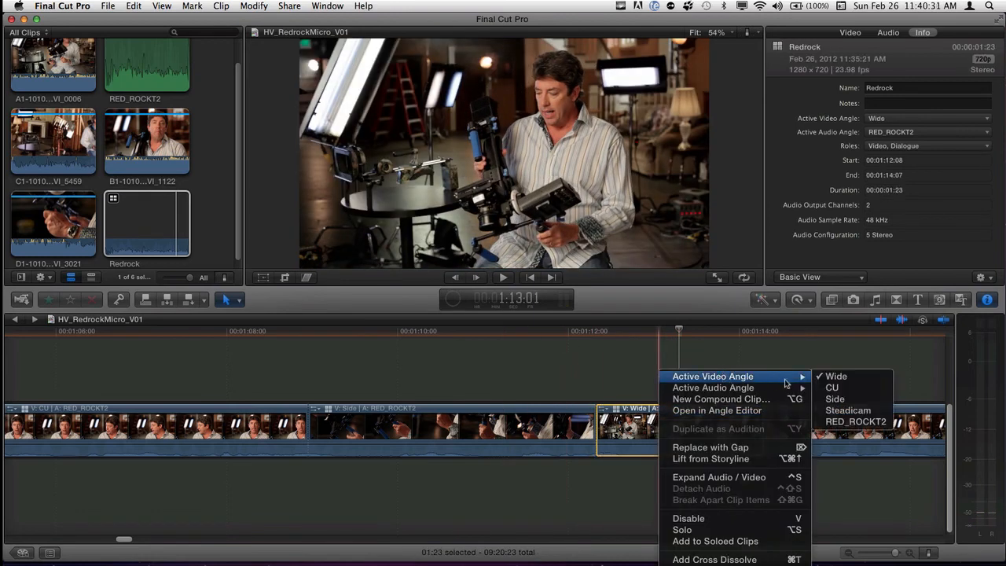
left_click(842, 400)
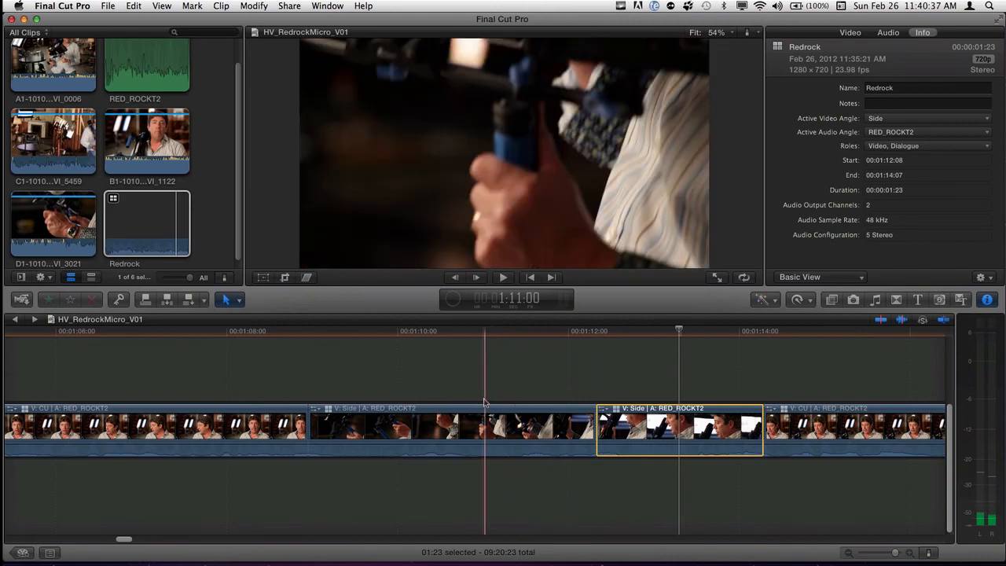
key("space")
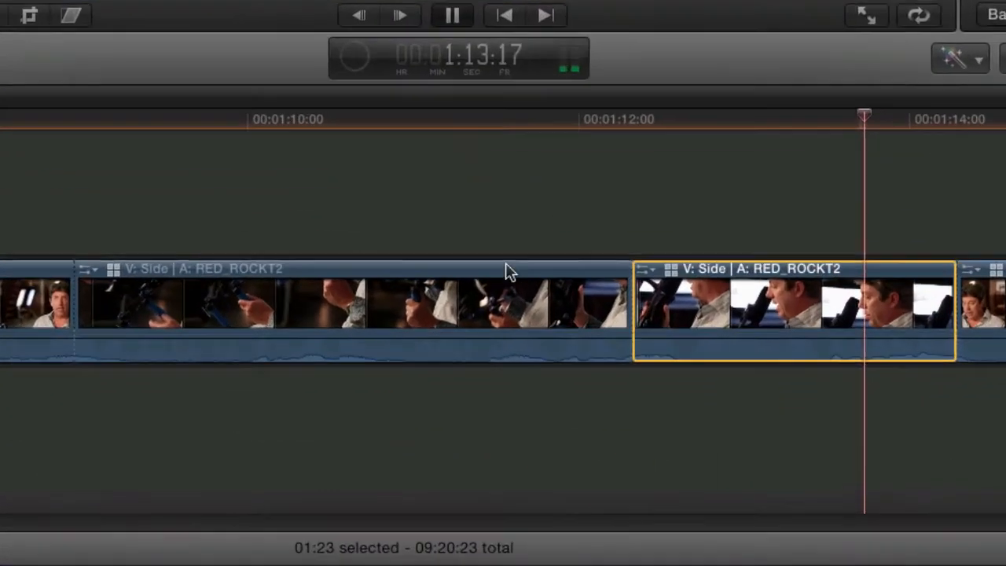
key("space")
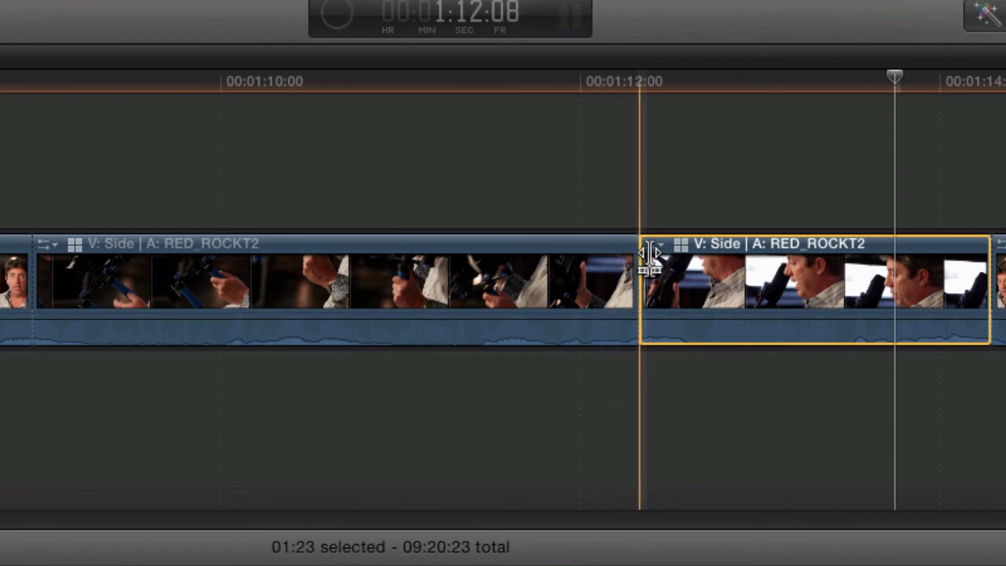
Lift the Side clip ending at 1:12:08 from the storyline and extend its end to the end of the following Side clip.
left_click(574, 256)
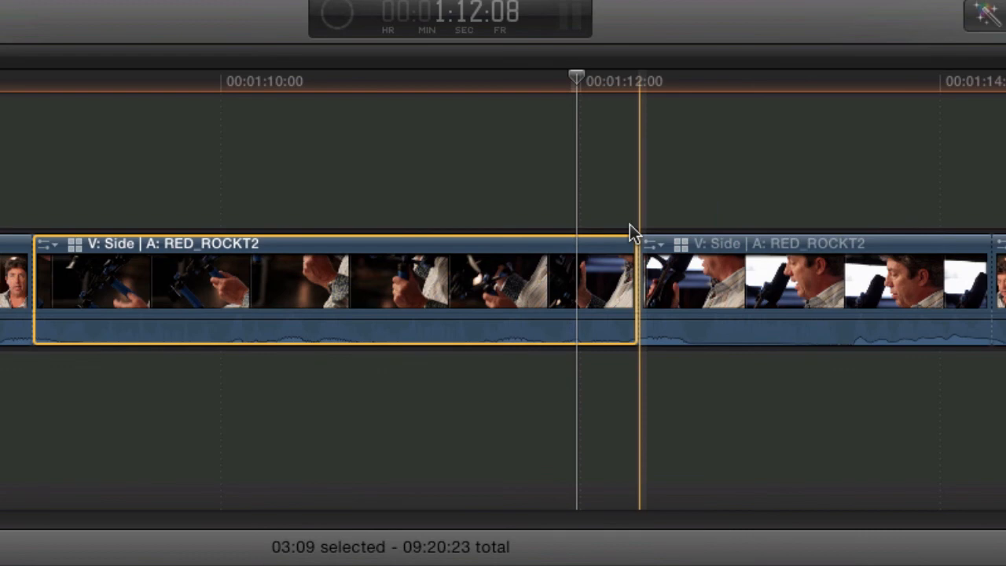
key("alt+super+Up")
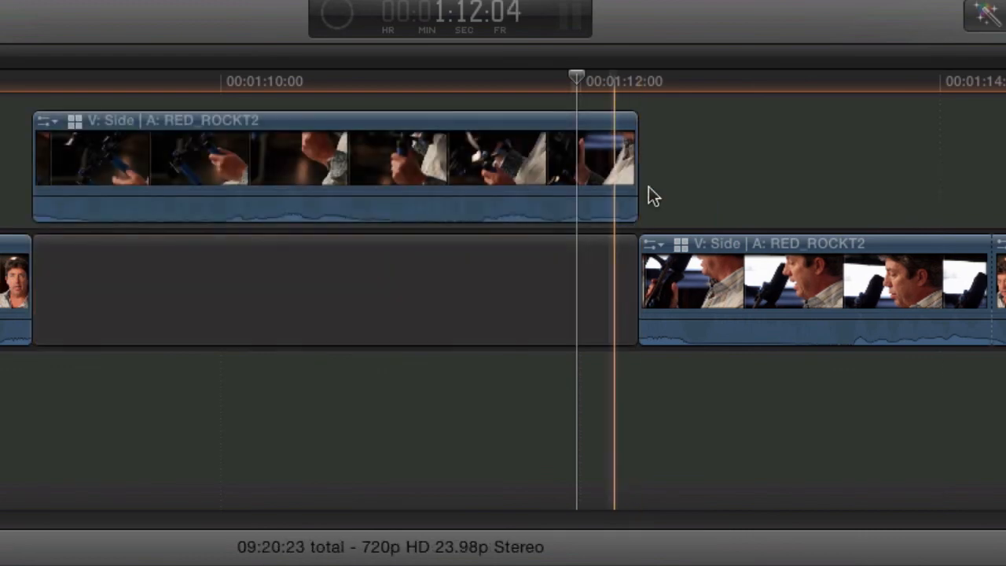
left_click_drag(636, 164, 985, 181)
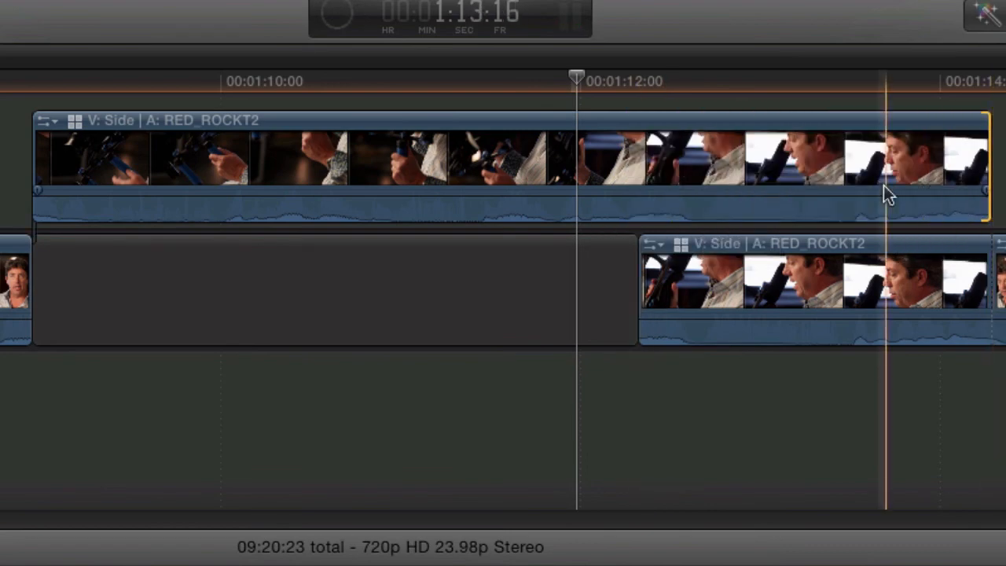
Overwrite the extended Side clip back into the primary storyline and delete the leftover shorter Side clip connected below it.
left_click(883, 188)
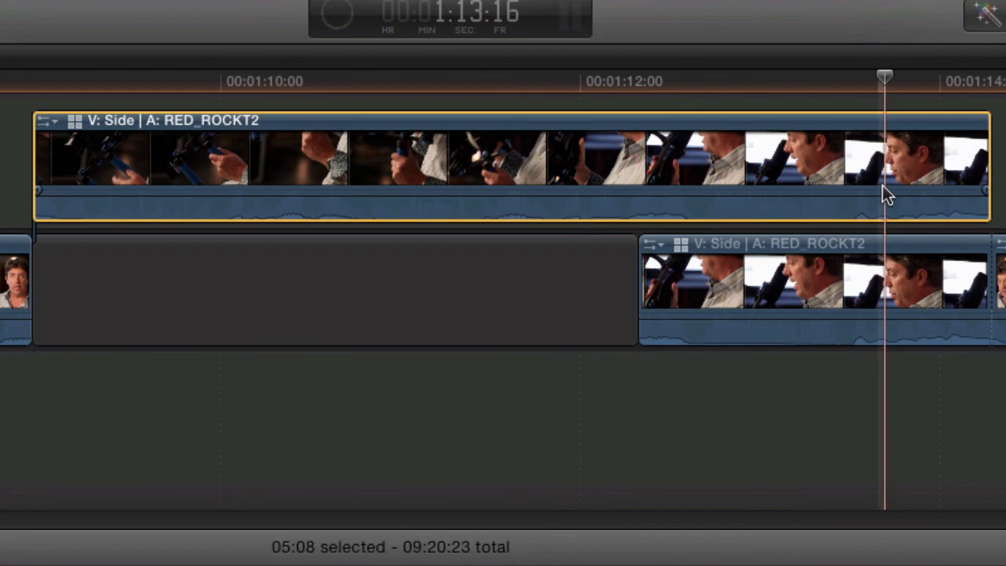
key("super+alt+Down")
left_click(841, 376)
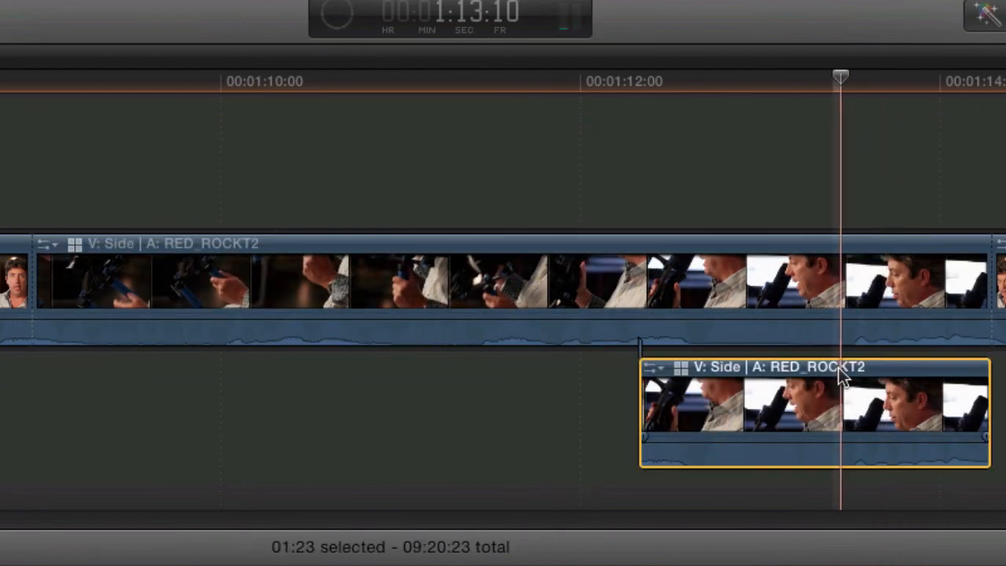
key("Delete")
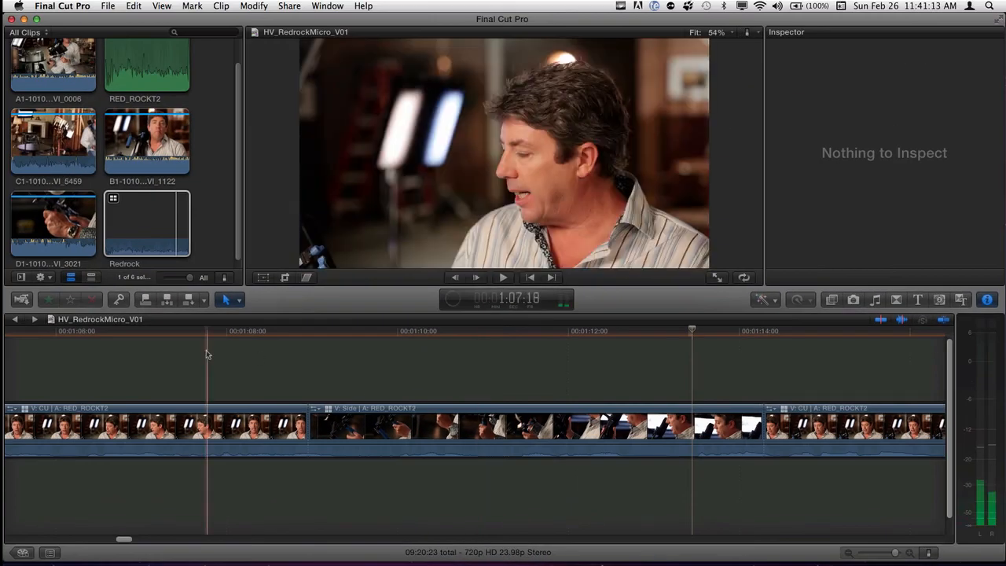
Play the edit from the CU clip through the extended Side clip into the next CU clip, and return the playhead to about 1:08.
key("space")
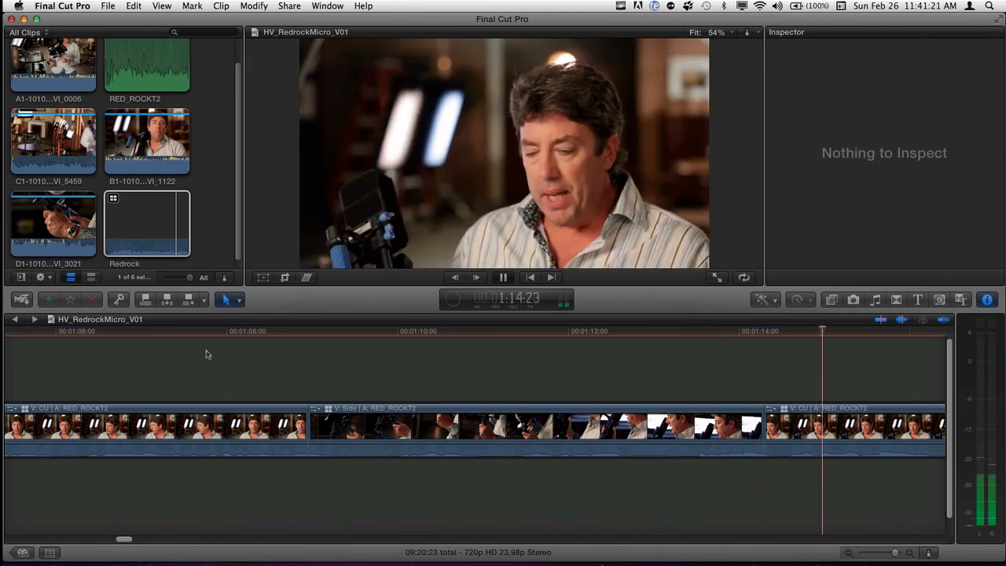
key("space")
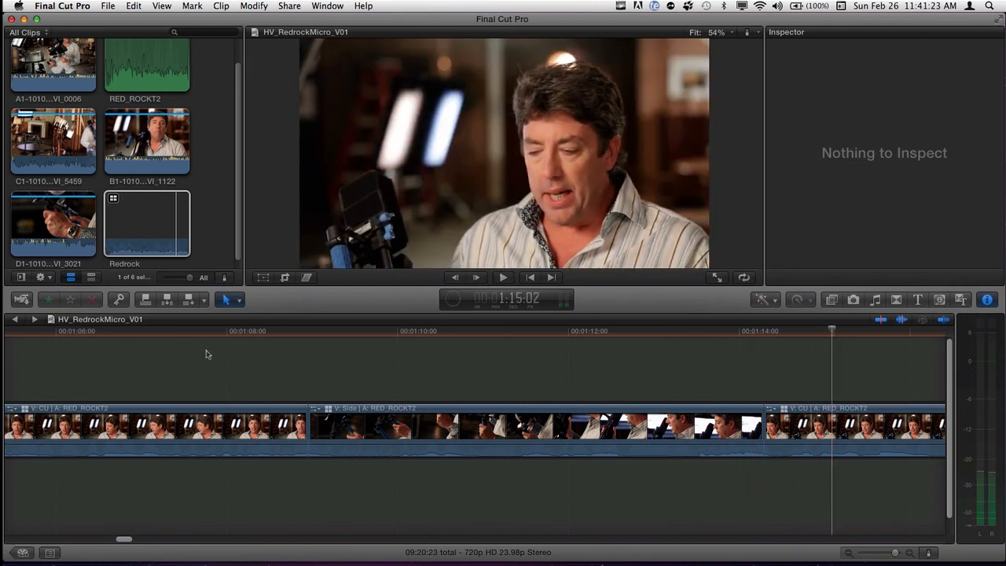
left_click(248, 358)
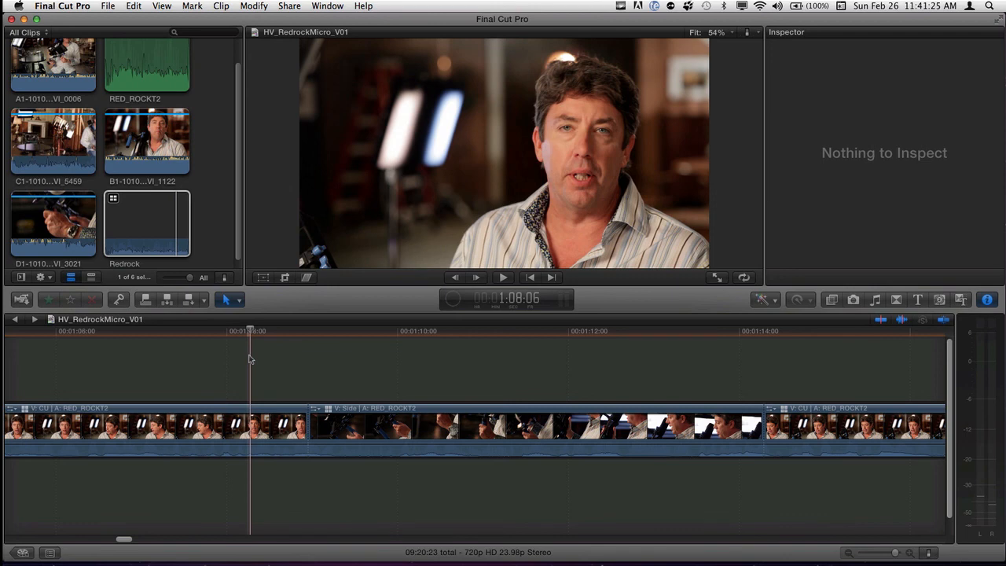
Change the active video angle of the CU clip starting at 1:14:07 to Steadicam, and play the edit through to the Wide clip.
key("super+minus")
key("super+minus")
key("super+minus")
key("super+minus")
key("super+minus")
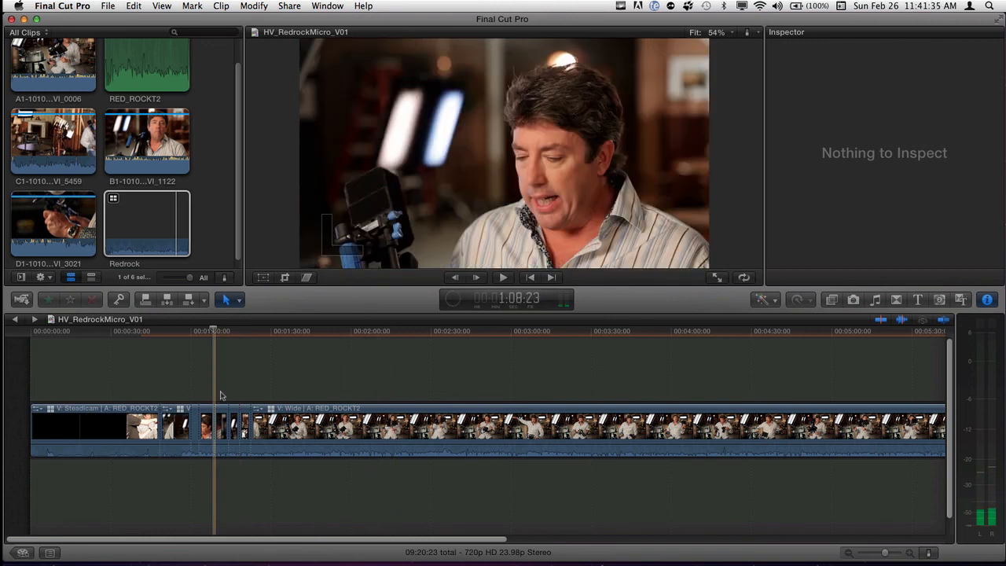
key("super+equal")
key("super+equal")
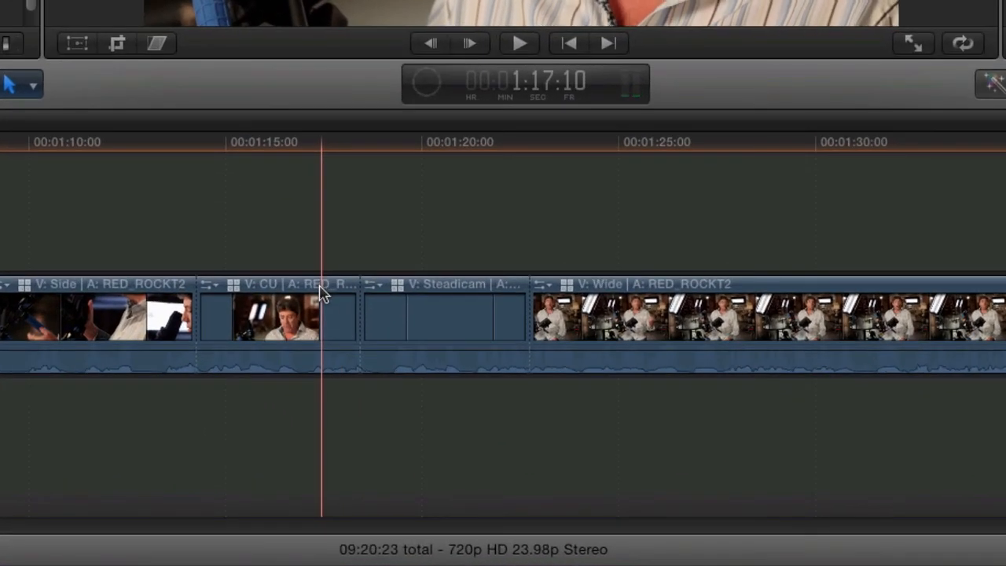
right_click(401, 411)
mouse_move(452, 228)
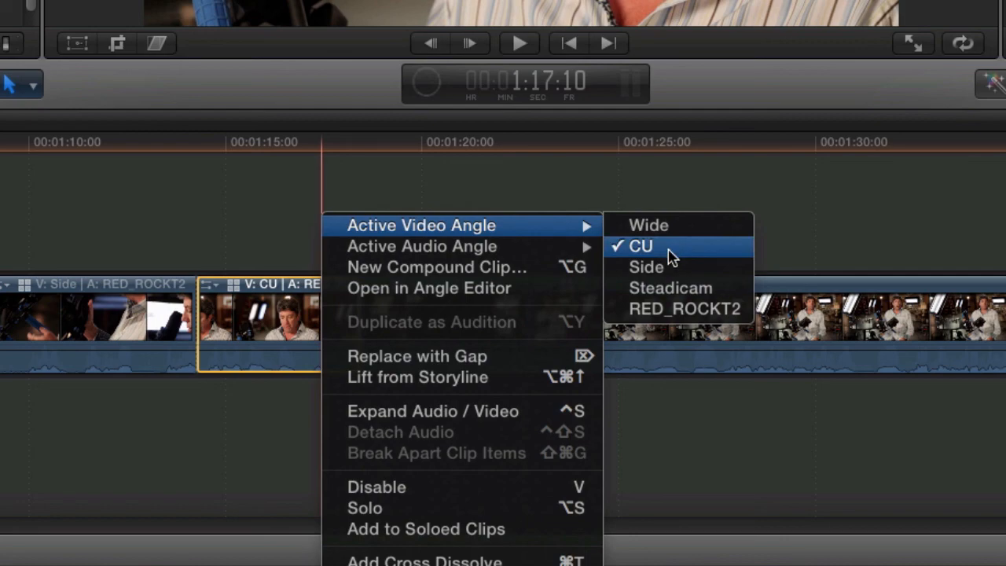
left_click(673, 287)
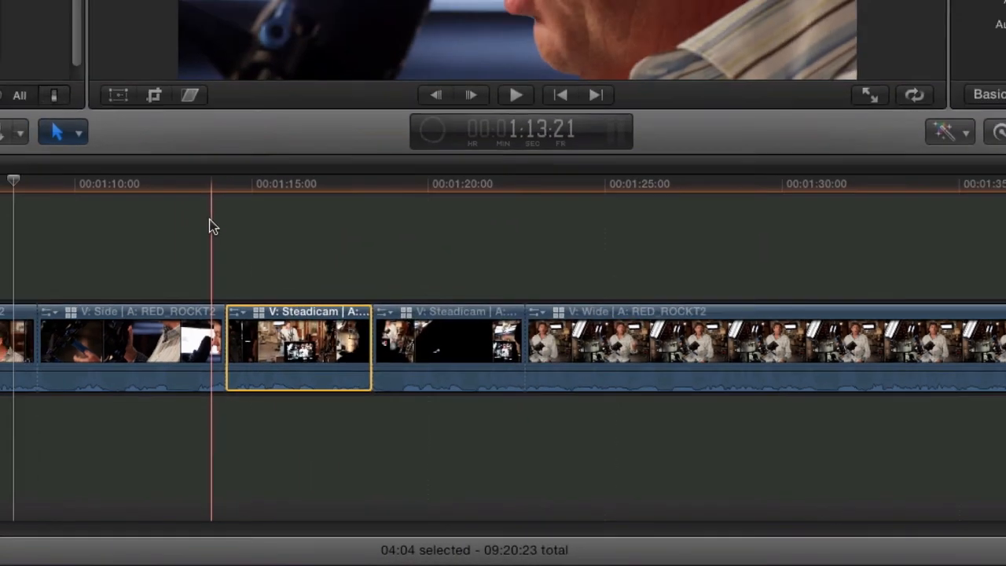
key("space")
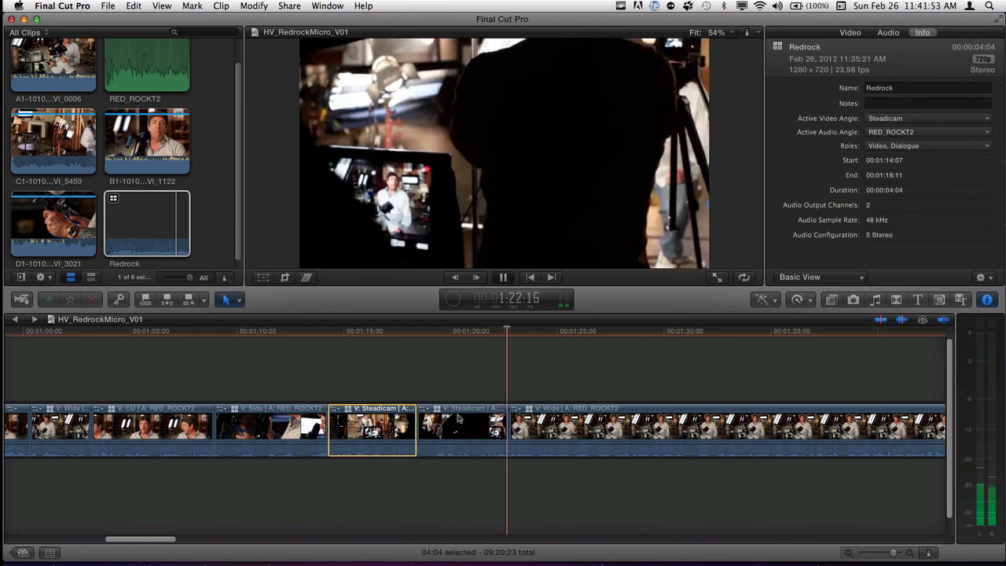
key("space")
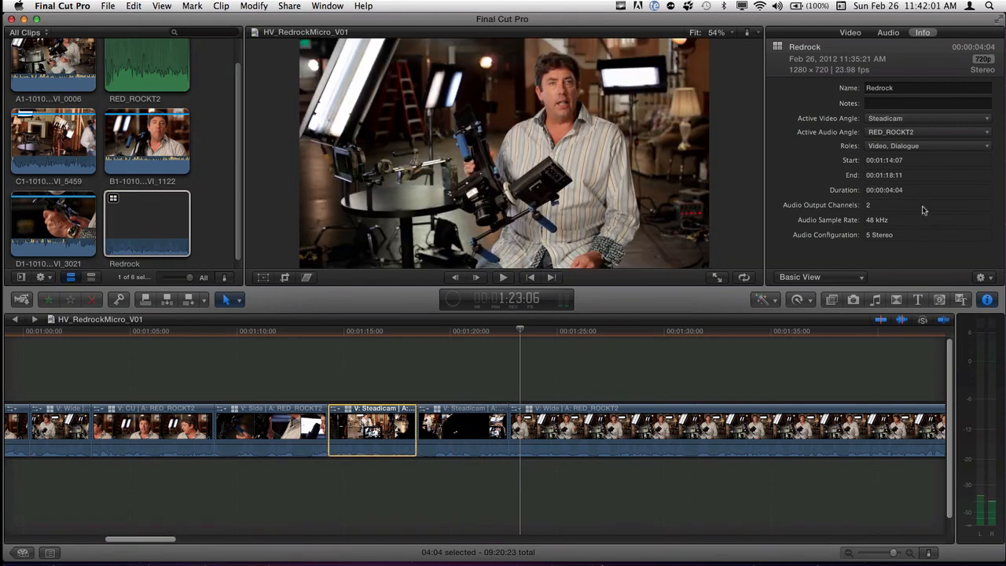
left_click(165, 141)
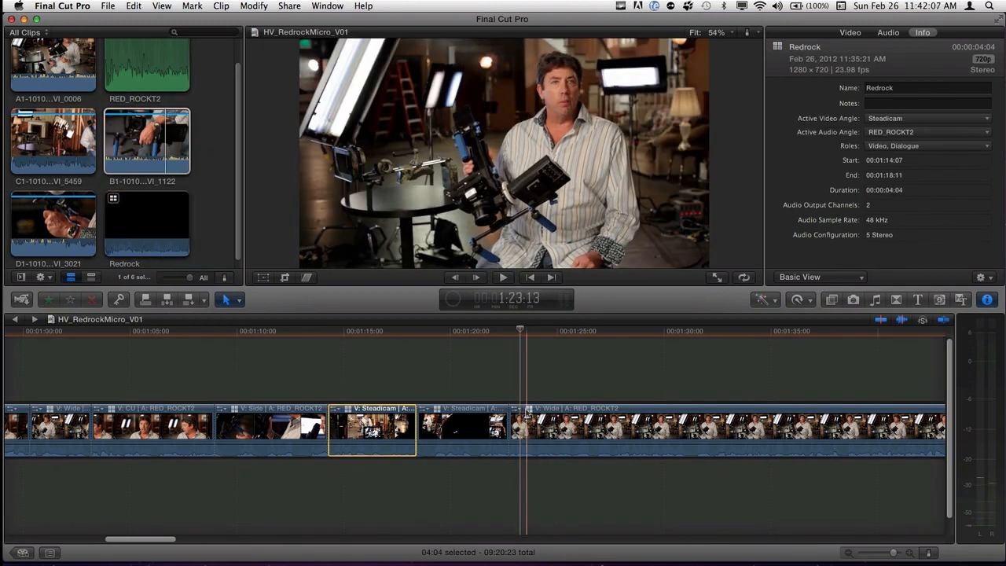
right_click(560, 424)
mouse_move(709, 380)
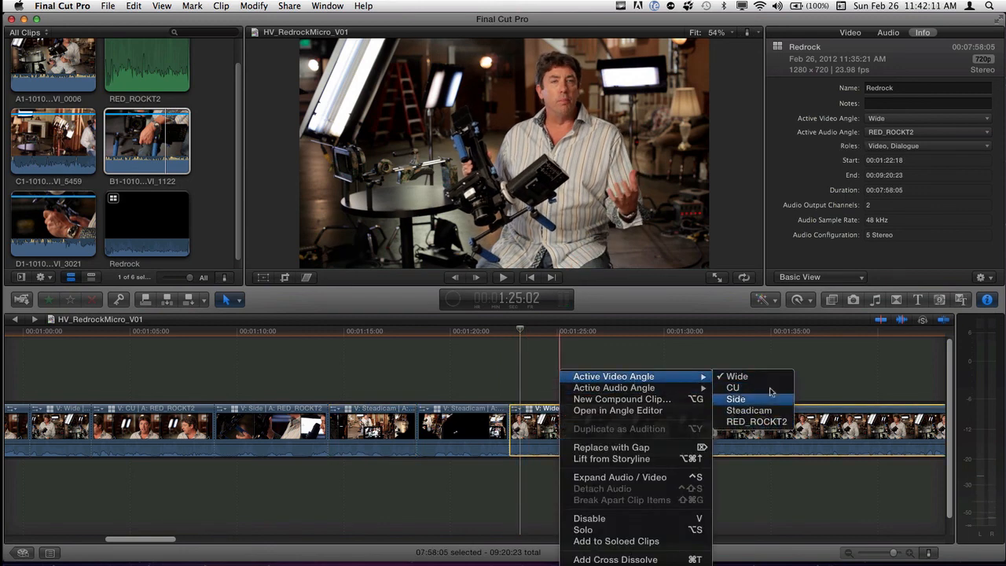
left_click(658, 363)
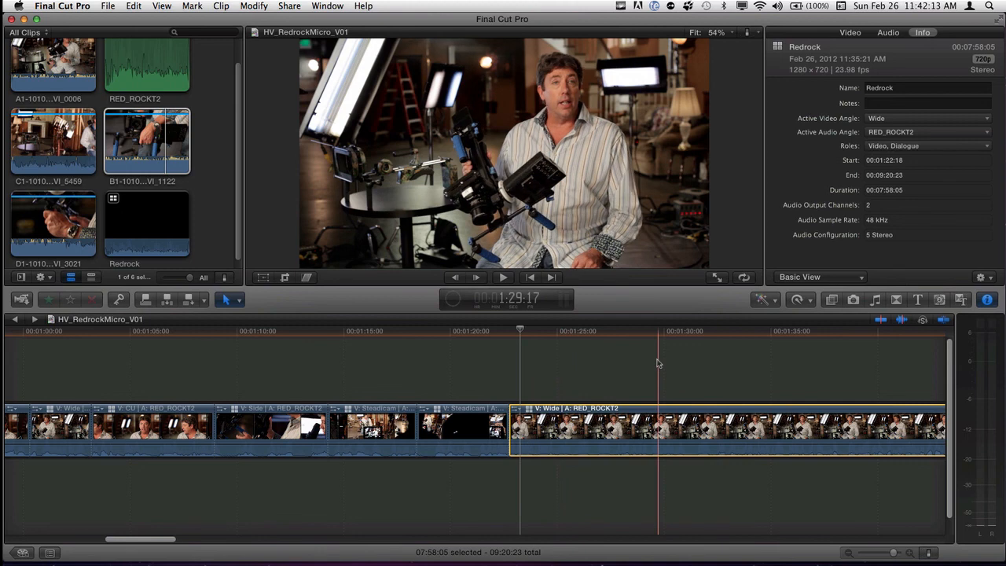